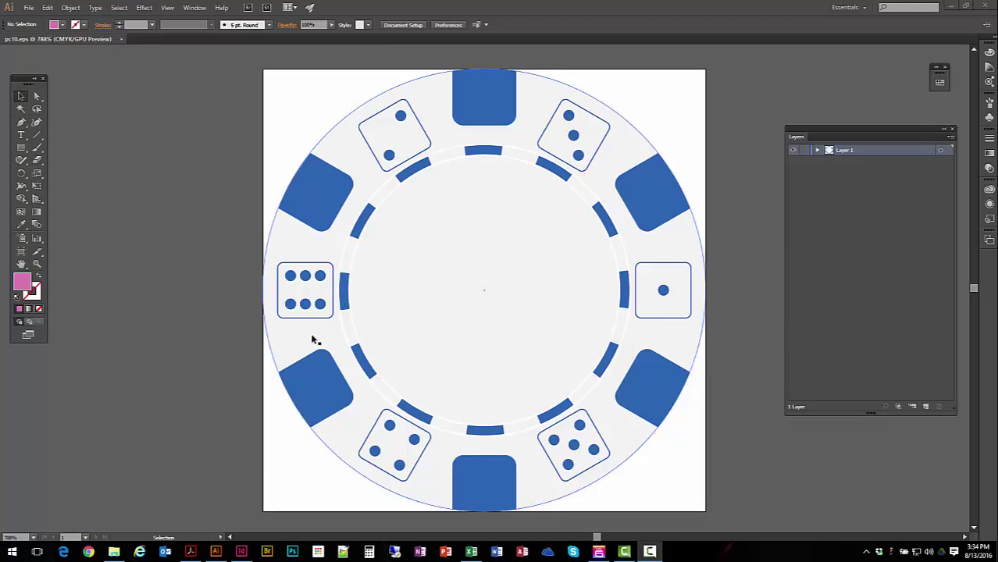
Step: Switch to File Explorer and preview the poker chip artwork files pc1.eps through pc4.eps and pc10.eps
click(114, 553)
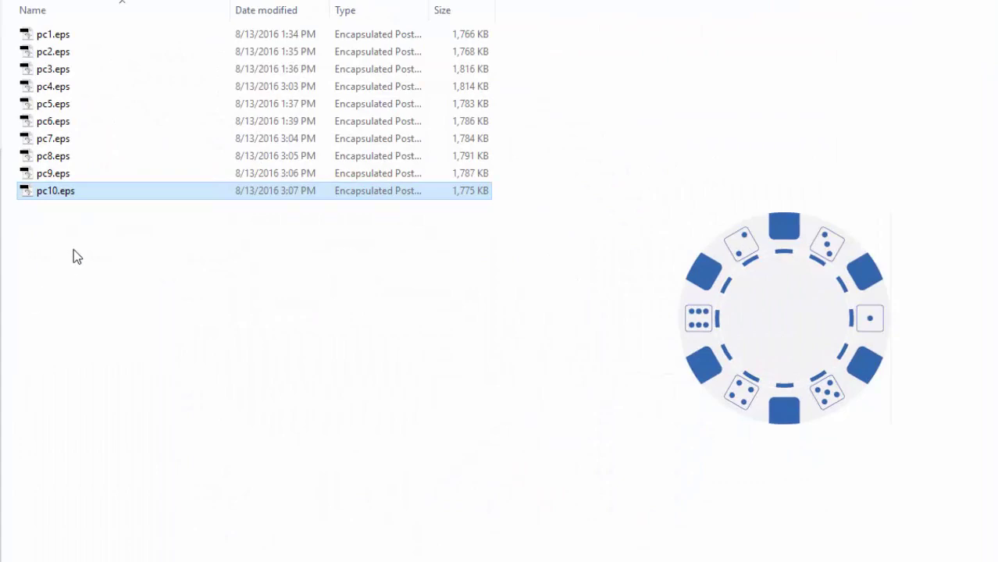
click(50, 36)
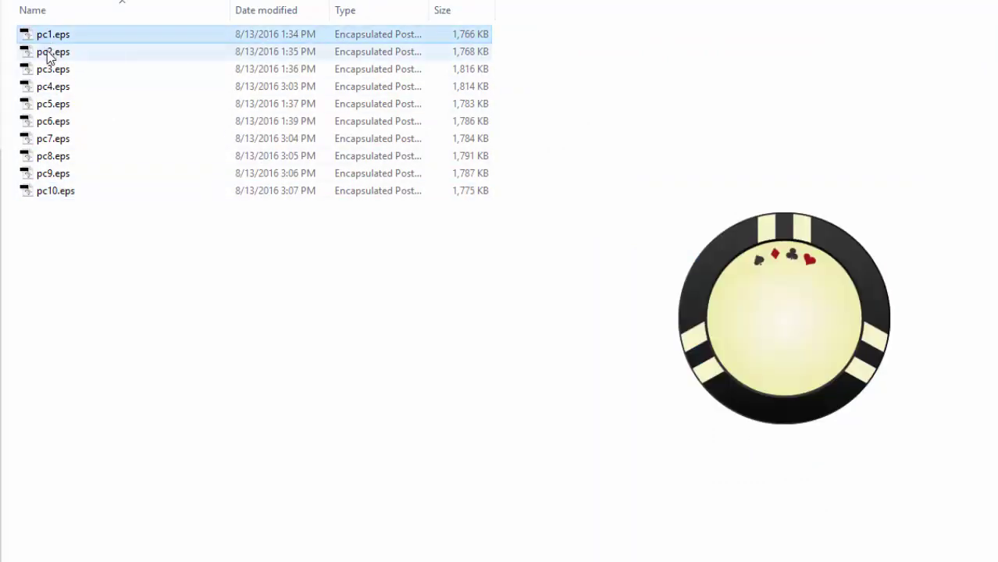
click(50, 55)
click(50, 70)
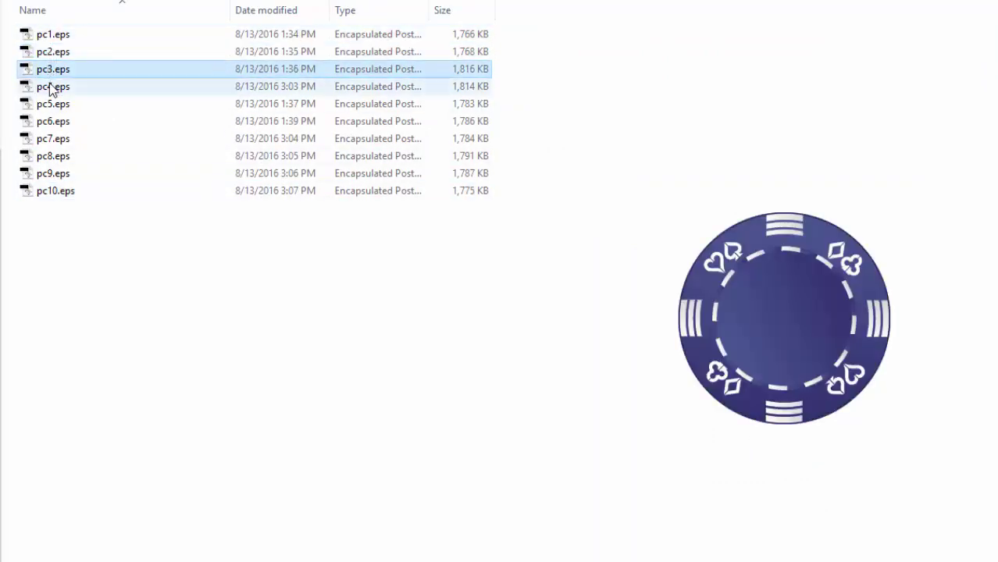
click(51, 86)
click(48, 194)
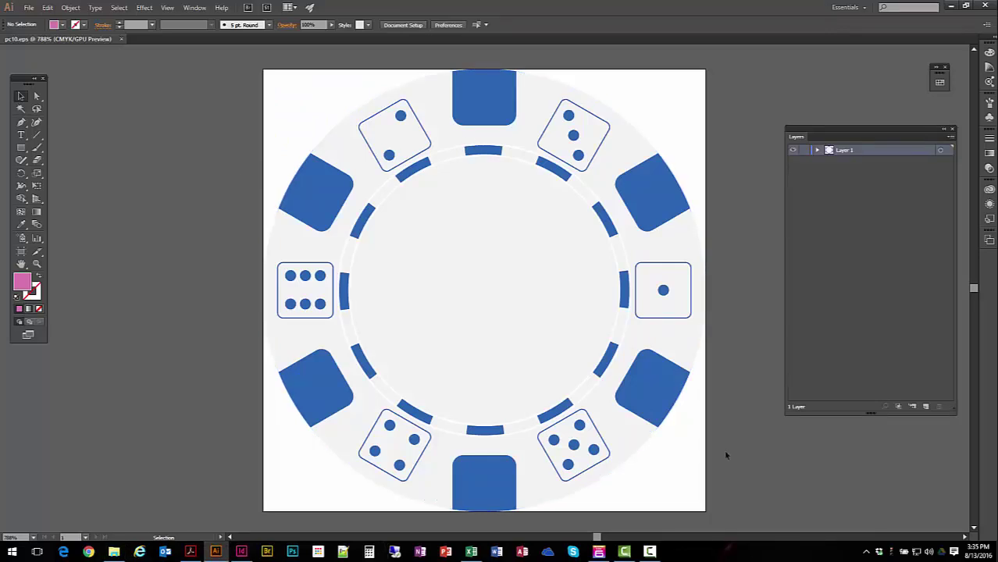
click(471, 553)
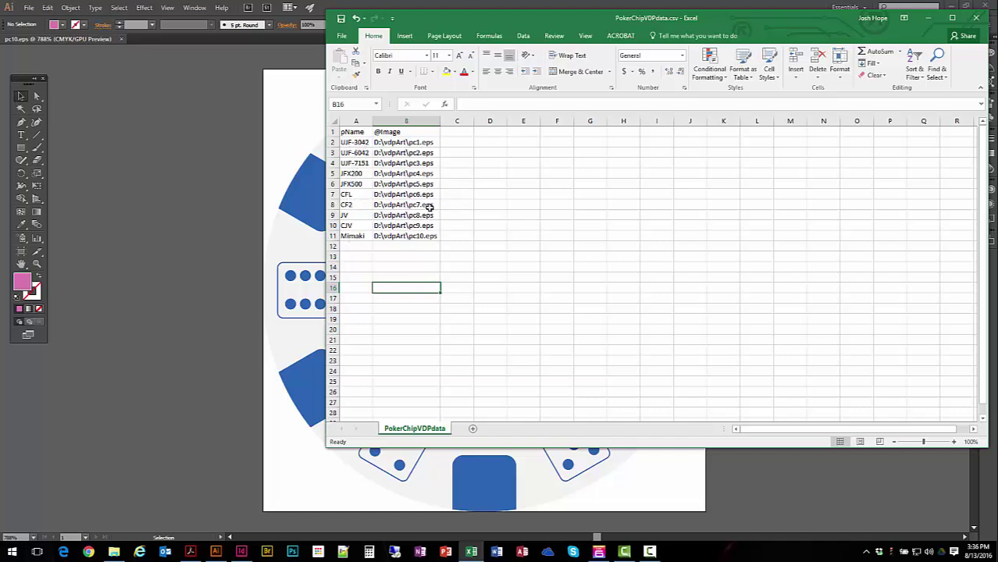
key(Up)
key(Up)
key(Up)
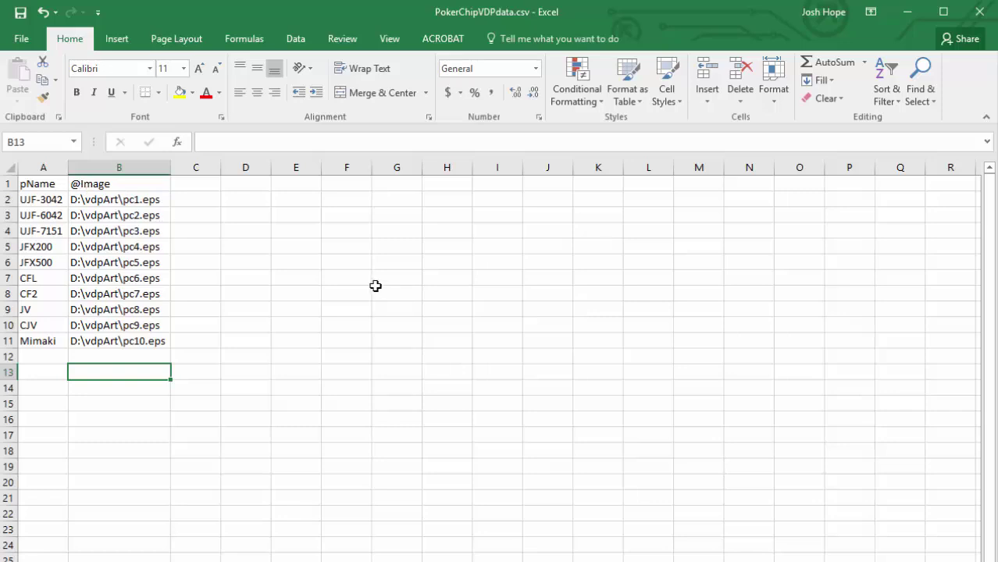
click(238, 233)
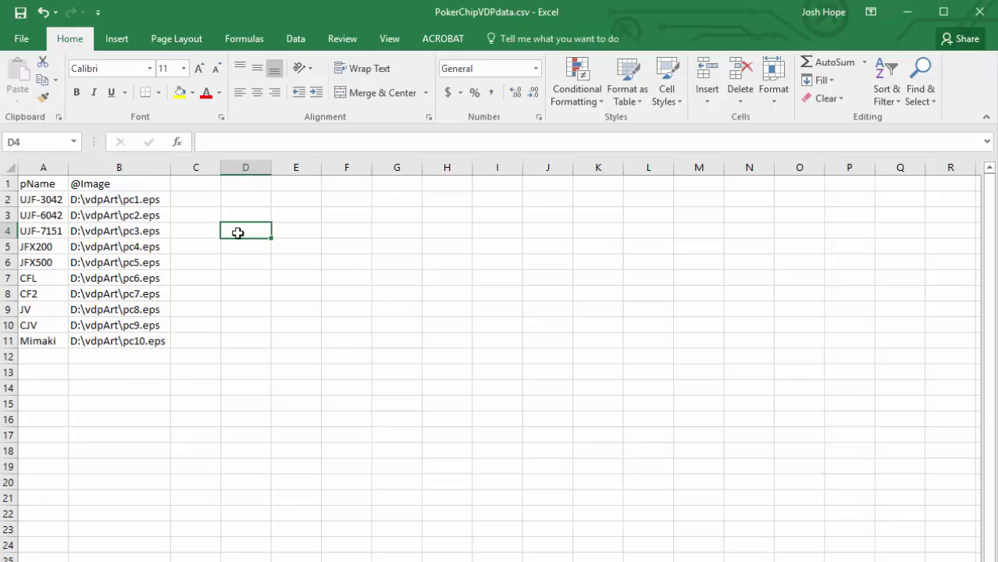
text(@Image)
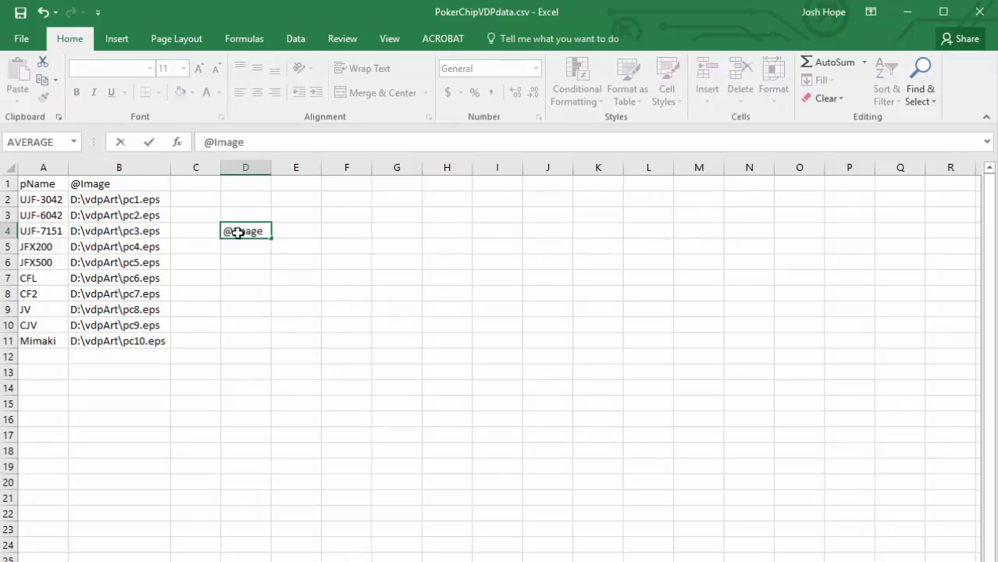
key(Return)
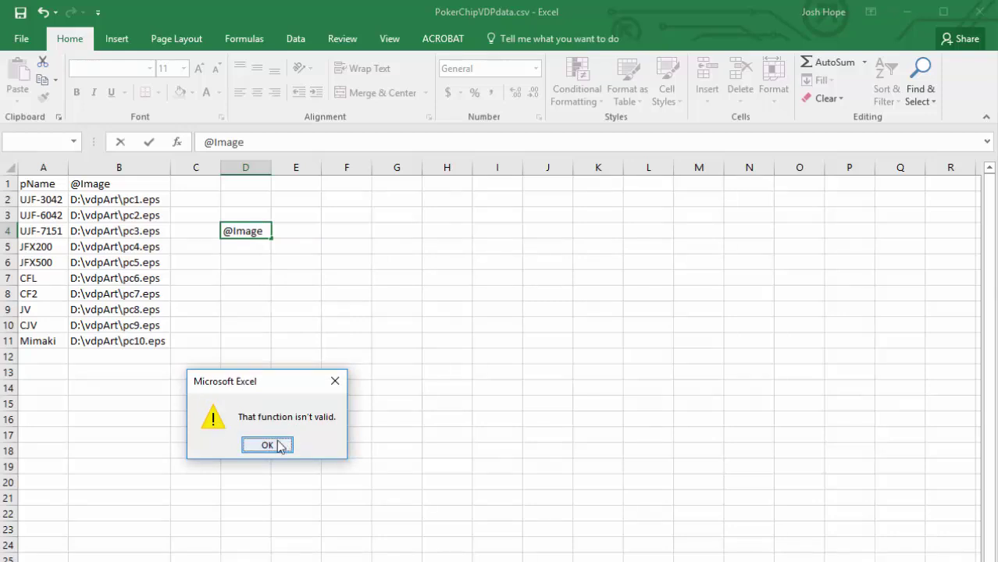
click(277, 447)
click(225, 230)
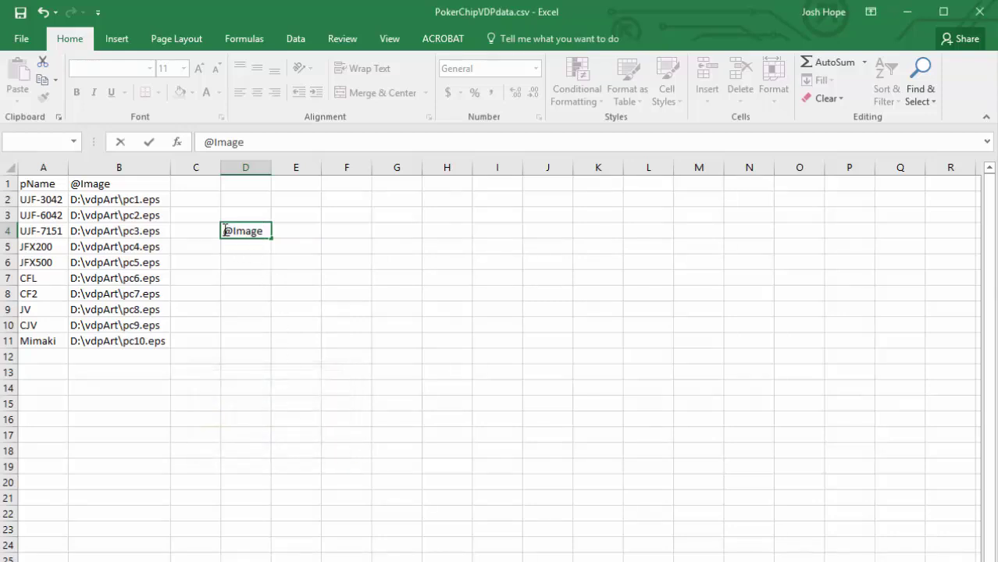
text(')
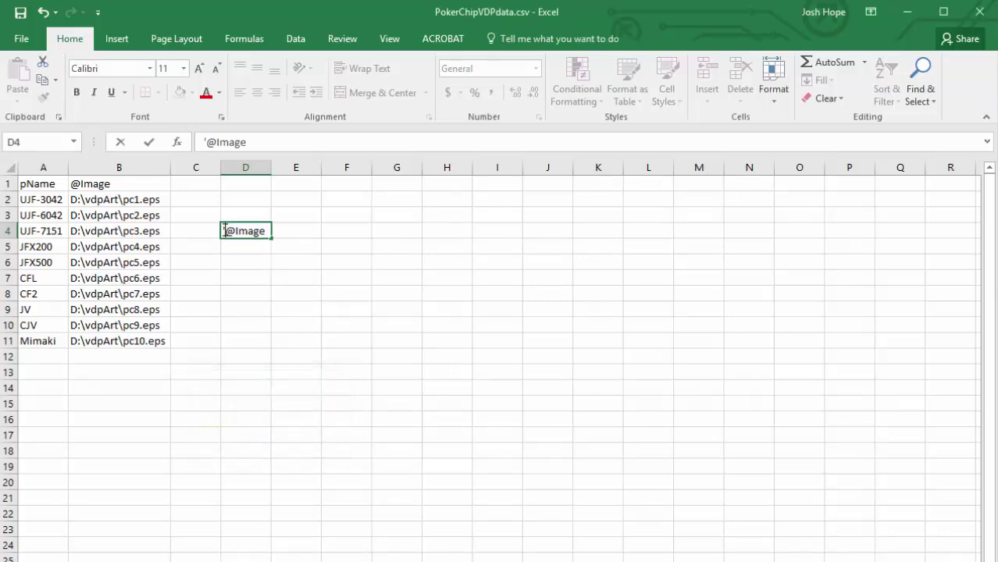
key(ctrl+Return)
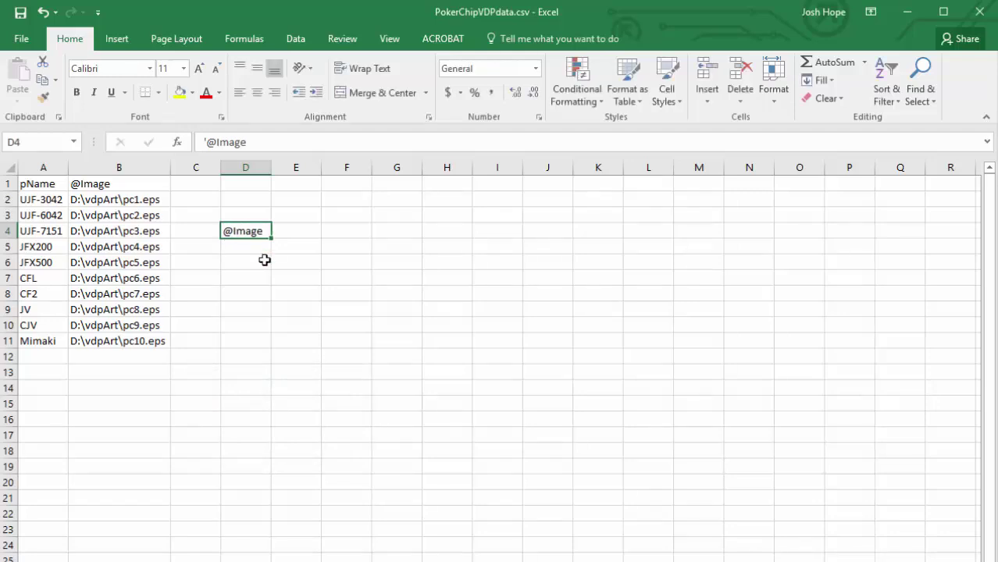
click(252, 261)
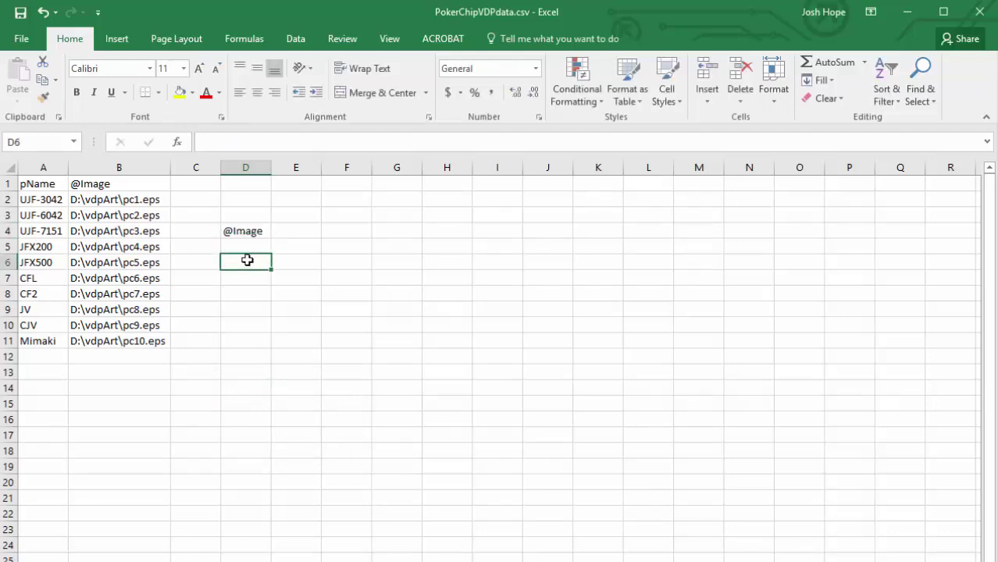
click(247, 231)
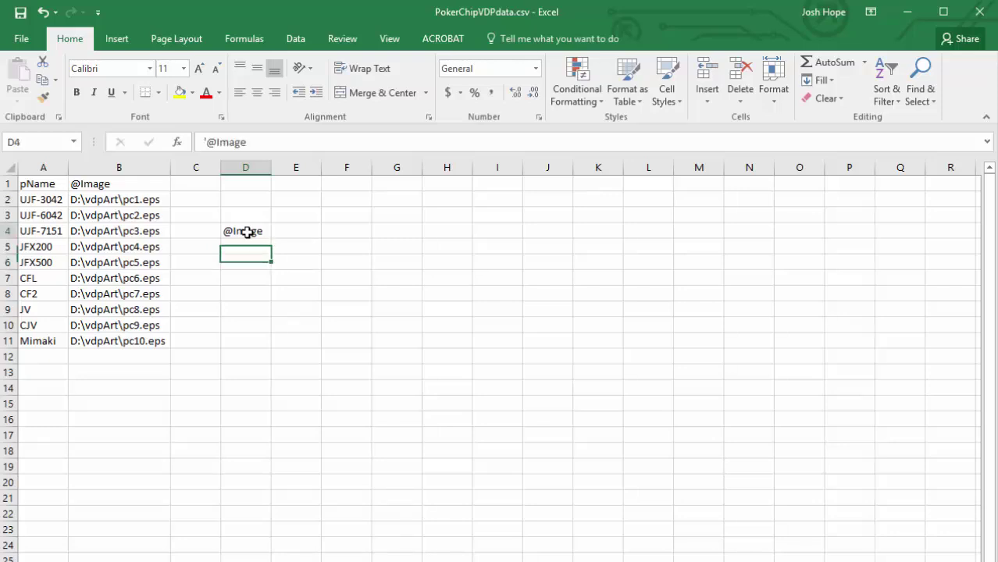
key(Delete)
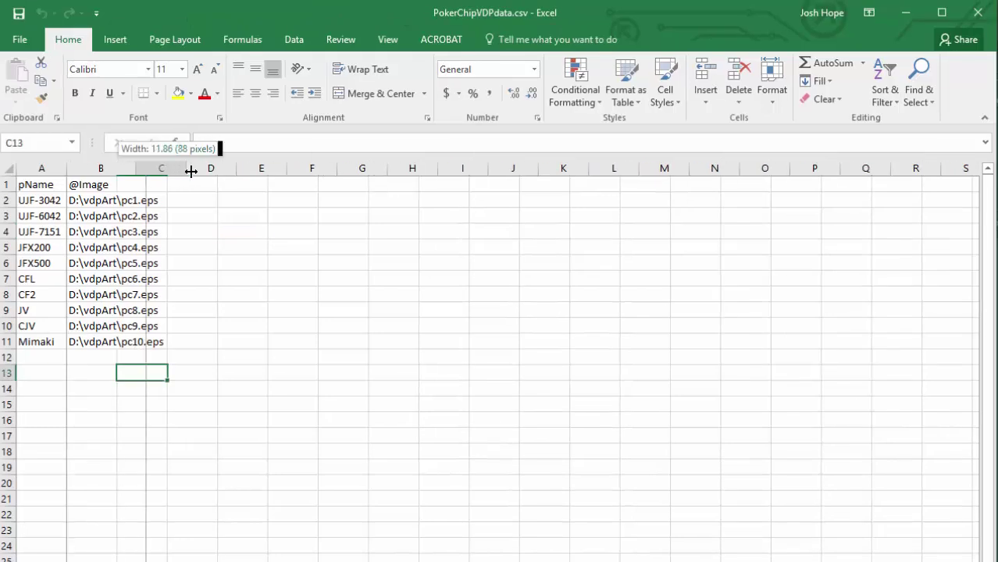
Step: Widen column B to fit the image paths and save the workbook, keeping the CSV (Comma delimited) format
drag(191, 170, 178, 174)
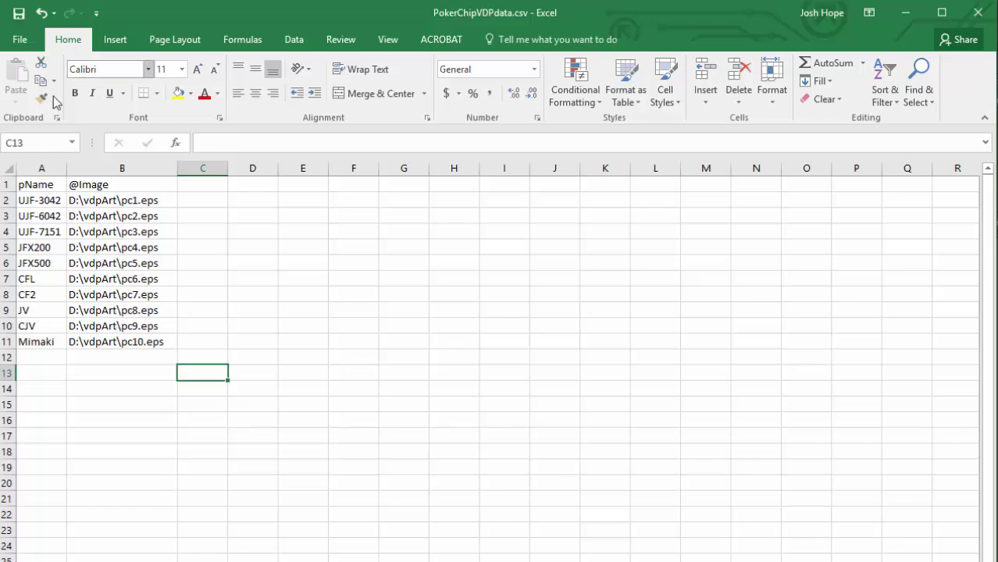
click(19, 13)
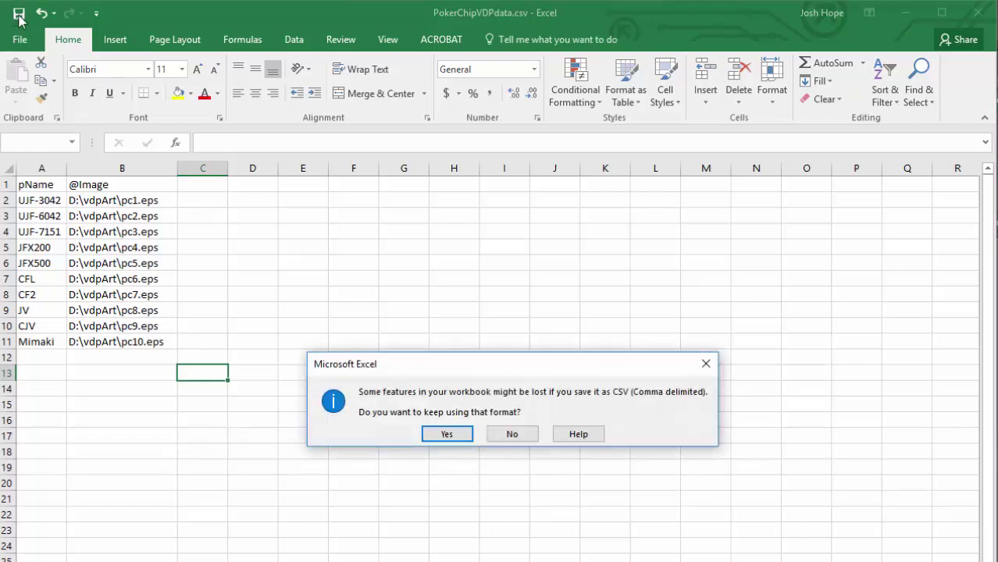
click(438, 436)
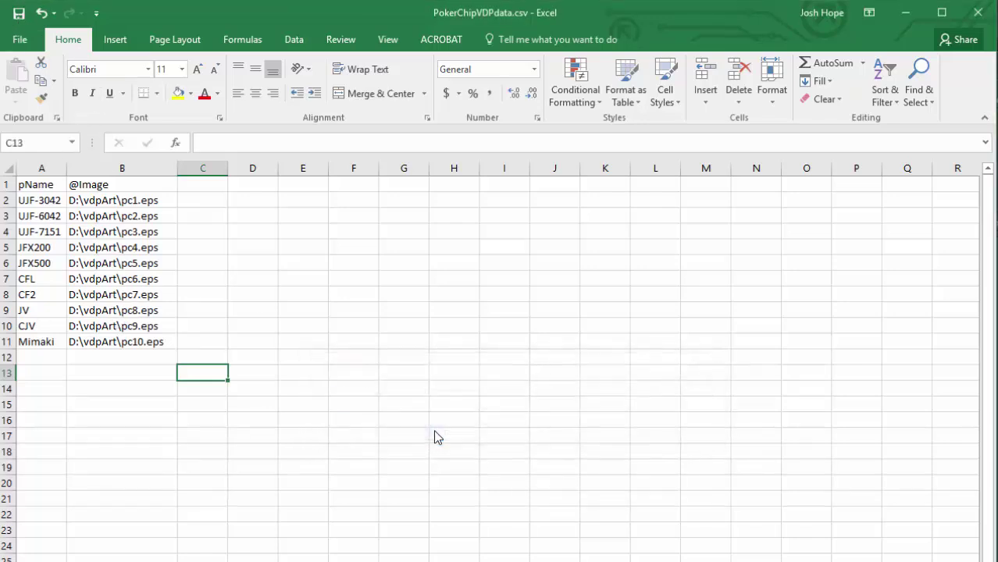
Step: Close the workbook and save its changes, replacing the existing PokerChipVDPdata.csv in the PokerChip VDP folder
click(977, 13)
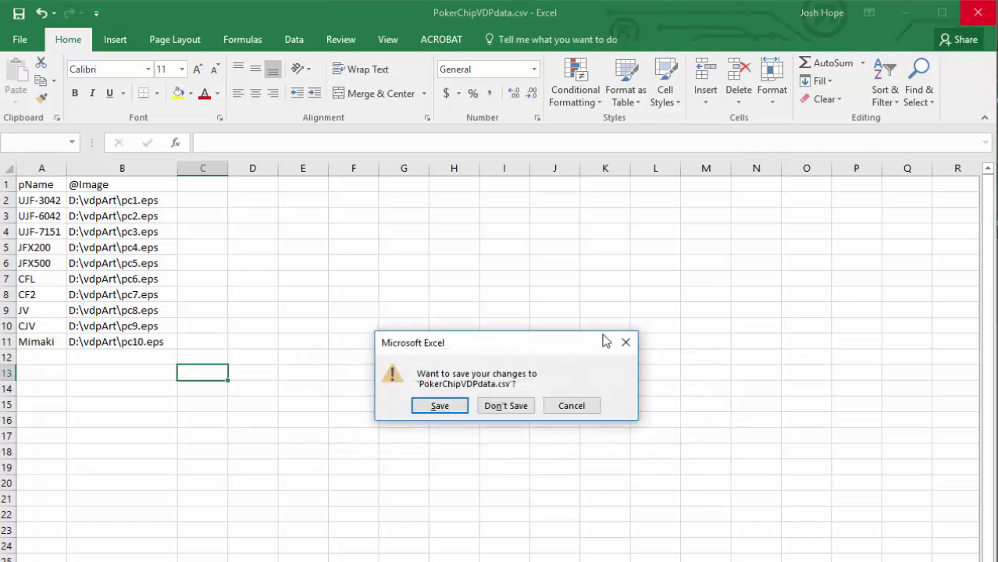
click(440, 406)
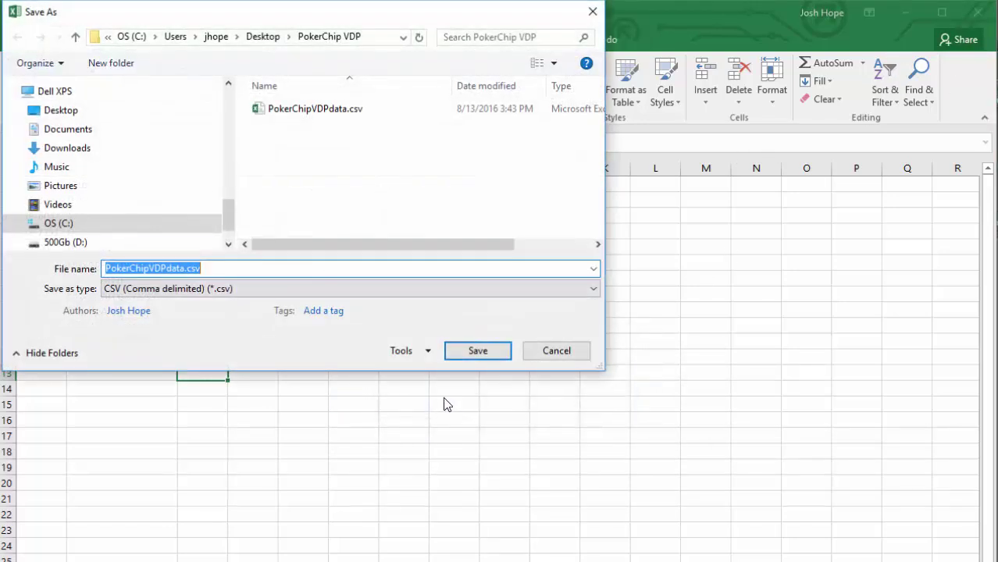
click(466, 360)
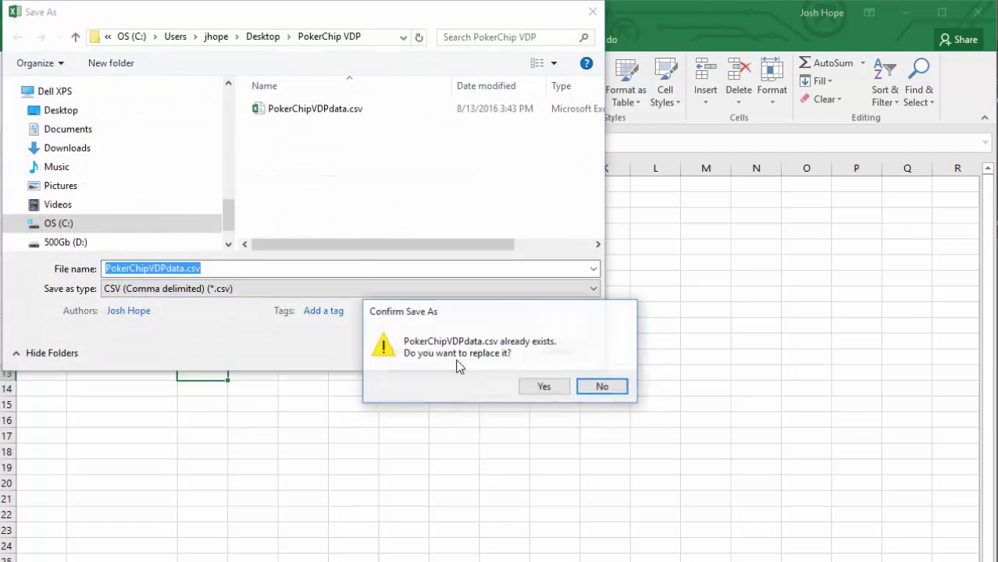
click(543, 388)
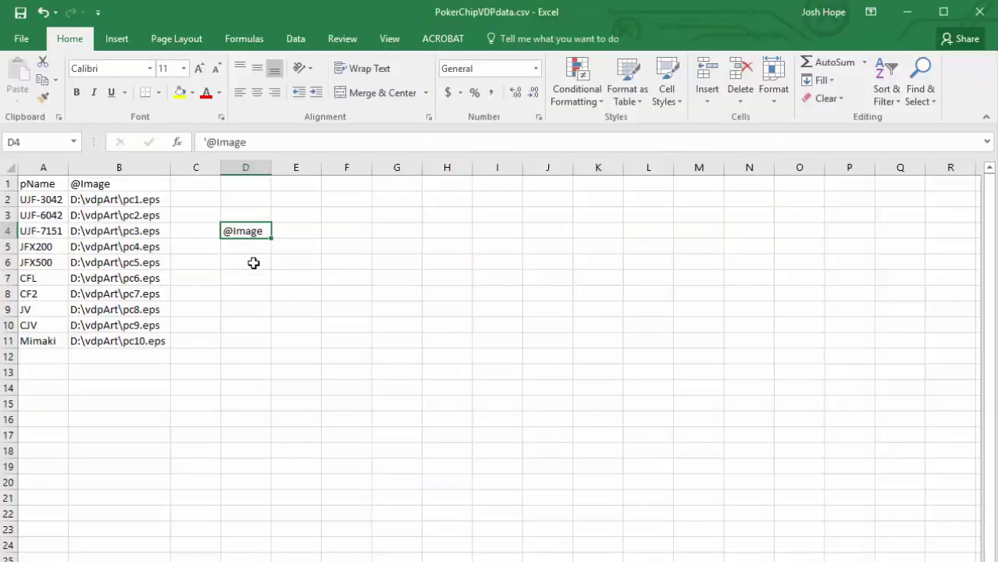
click(250, 260)
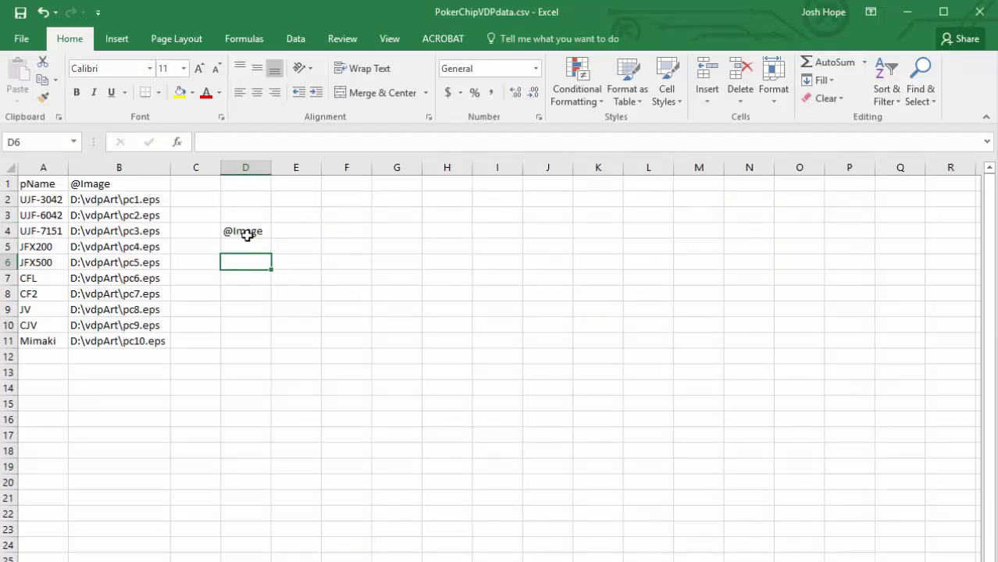
click(247, 232)
key(Delete)
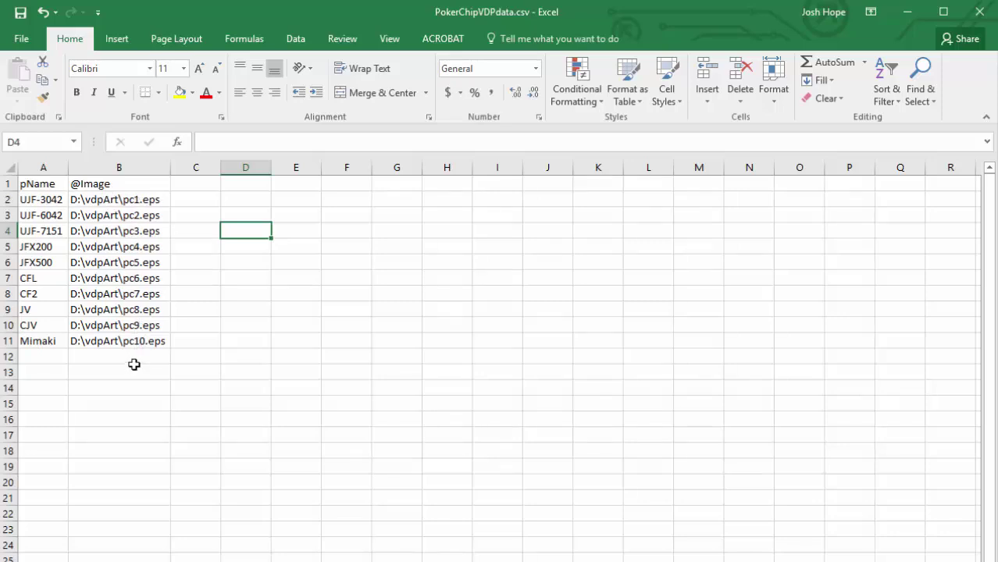
Step: Check the Save As location and CSV (Comma delimited) file type, and return to the sheet without saving
click(24, 40)
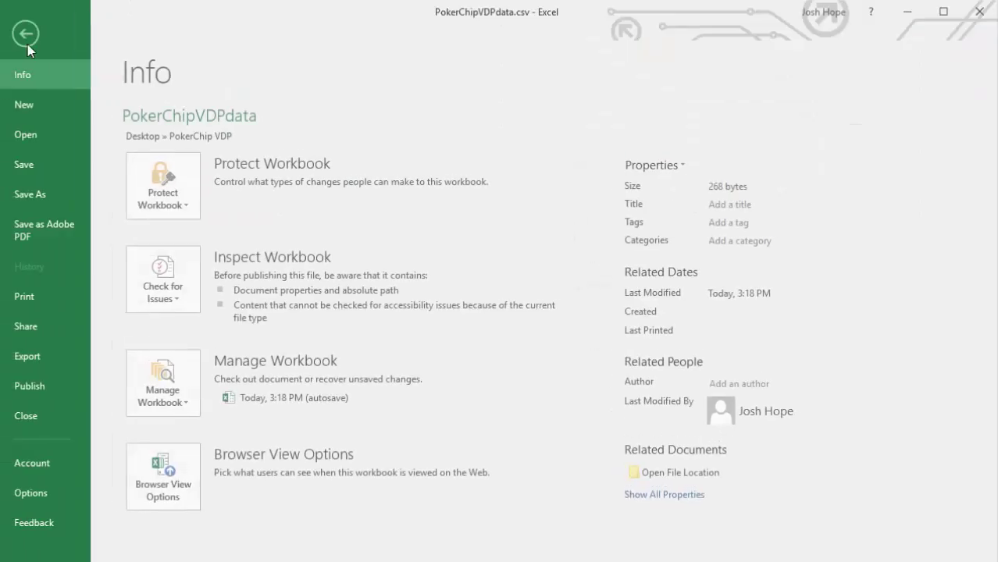
click(41, 197)
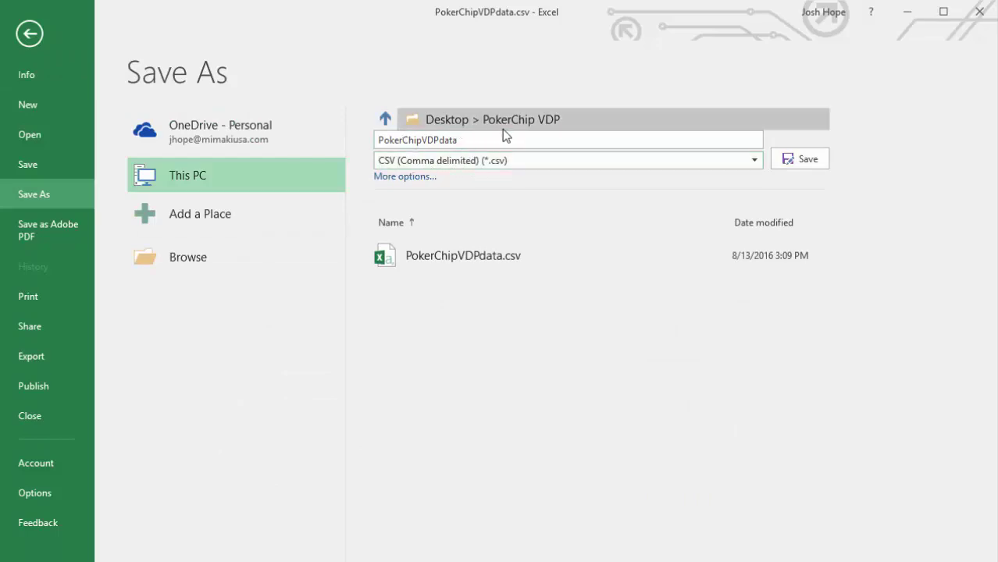
click(27, 36)
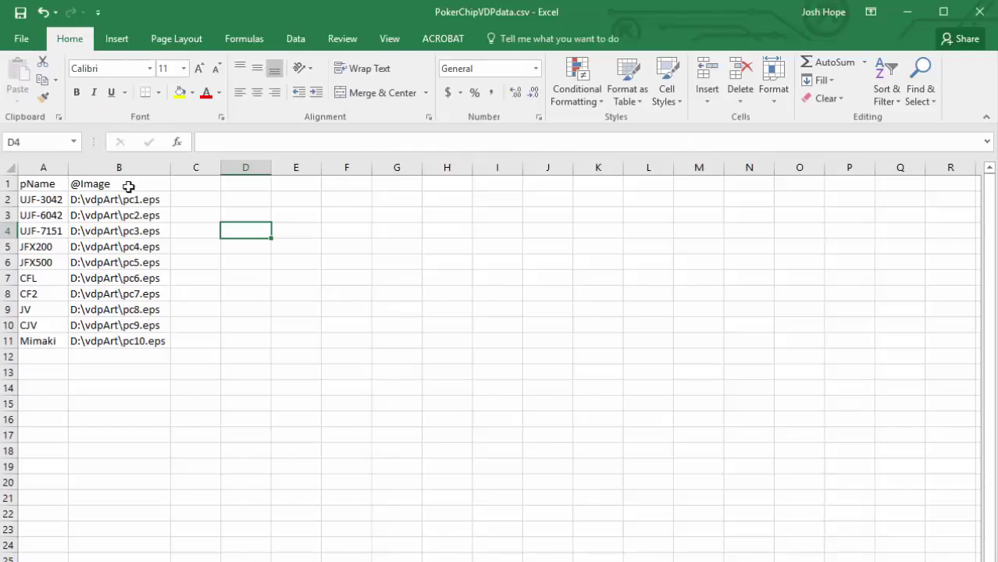
Step: Minimize Excel, switch to InDesign and start a new document
click(907, 12)
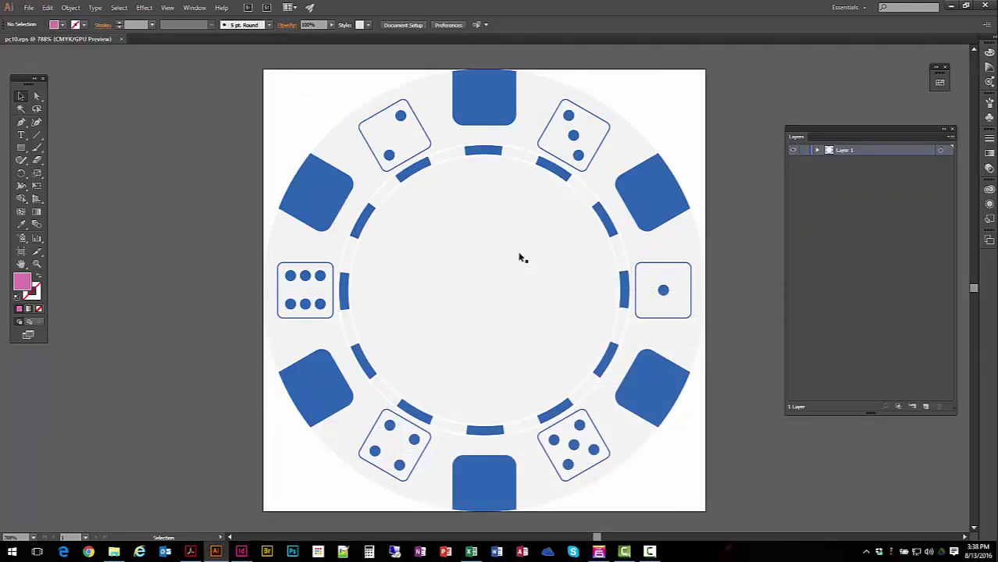
click(243, 552)
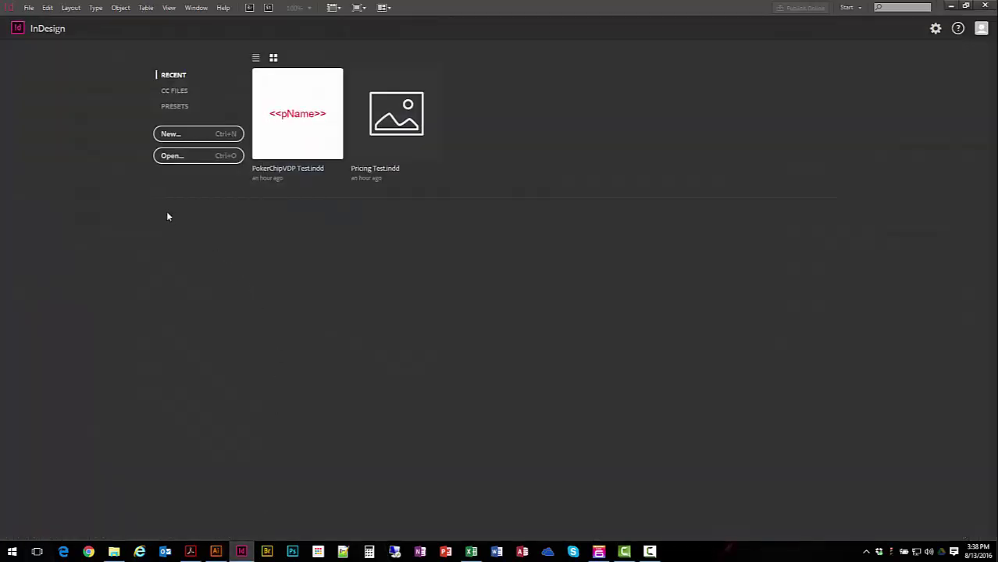
click(28, 7)
mouse_move(117, 19)
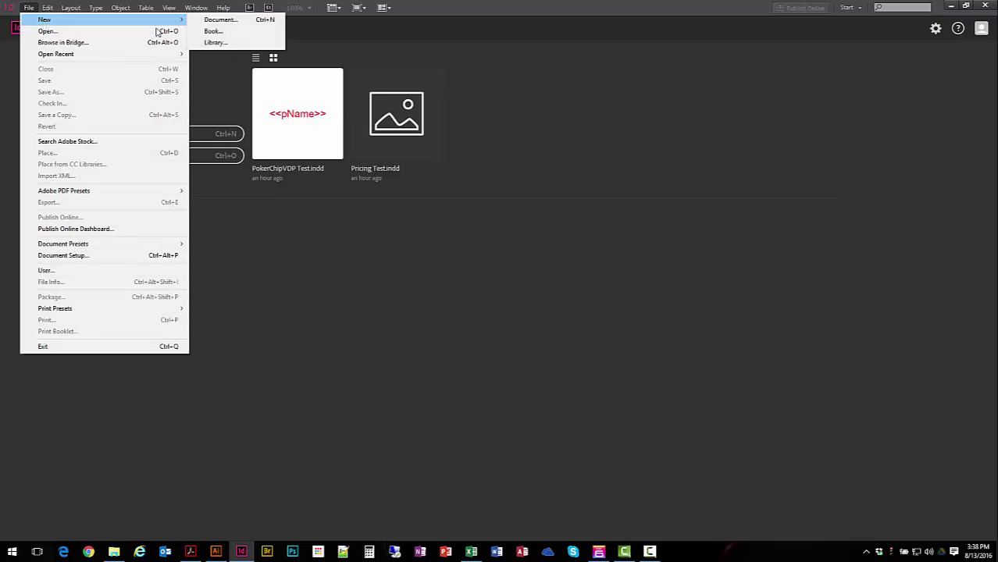
click(219, 20)
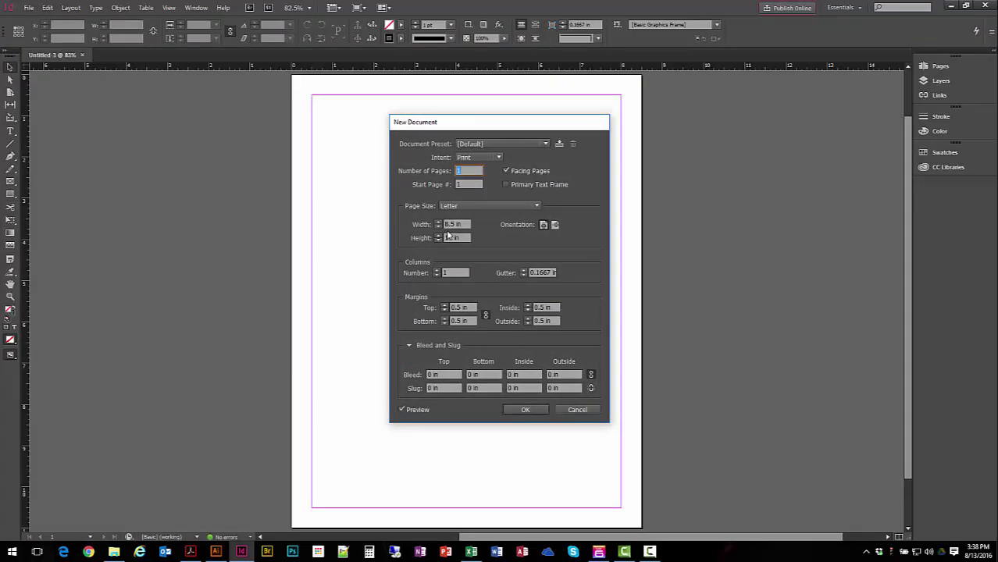
Step: Set the new document's page width and height to 1.5 in each
double_click(449, 225)
text(1)
key(Tab)
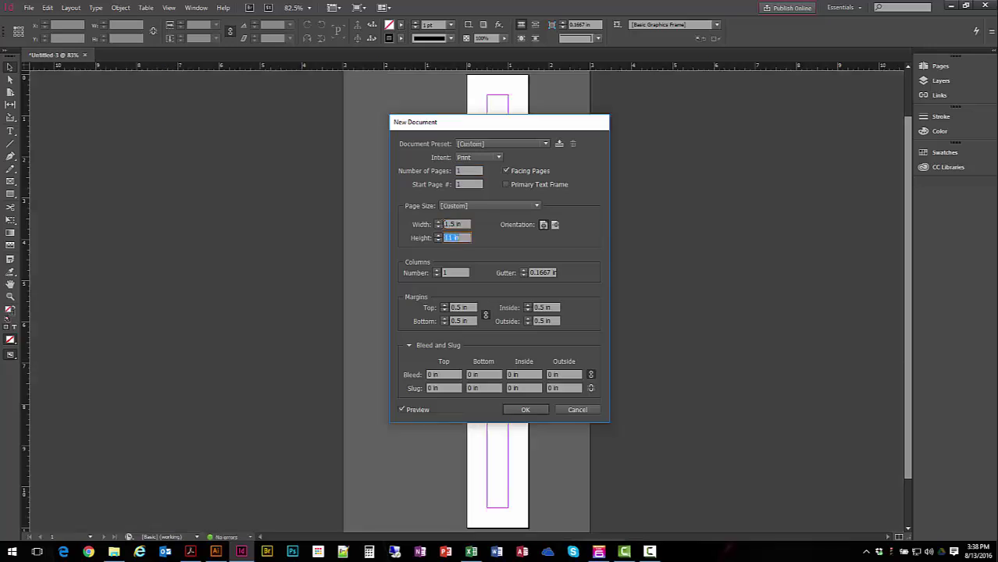
text(1.5)
key(Tab)
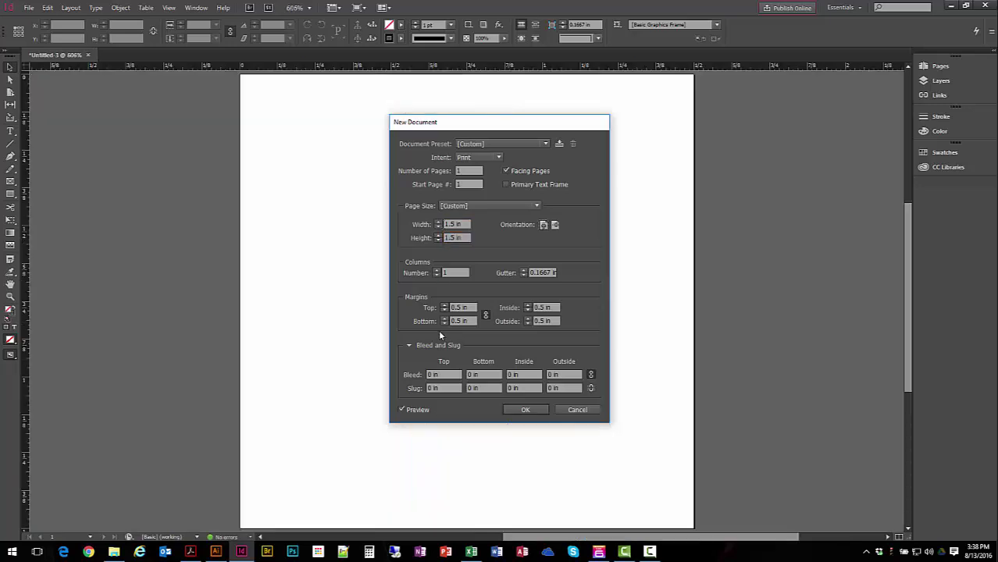
Step: Set all page margins to 0 in and create the document
click(458, 308)
double_click(458, 308)
text(0)
key(Tab)
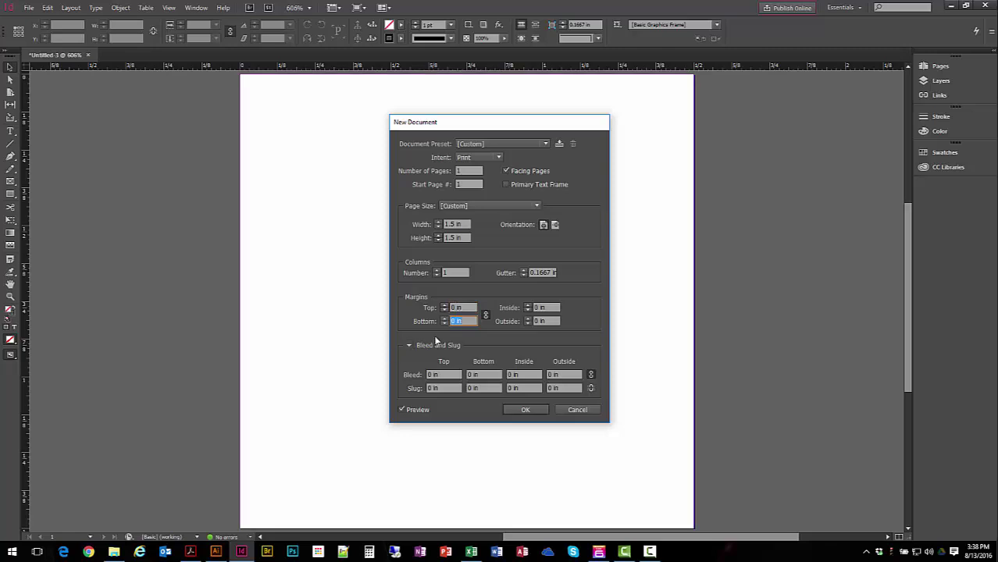
click(524, 411)
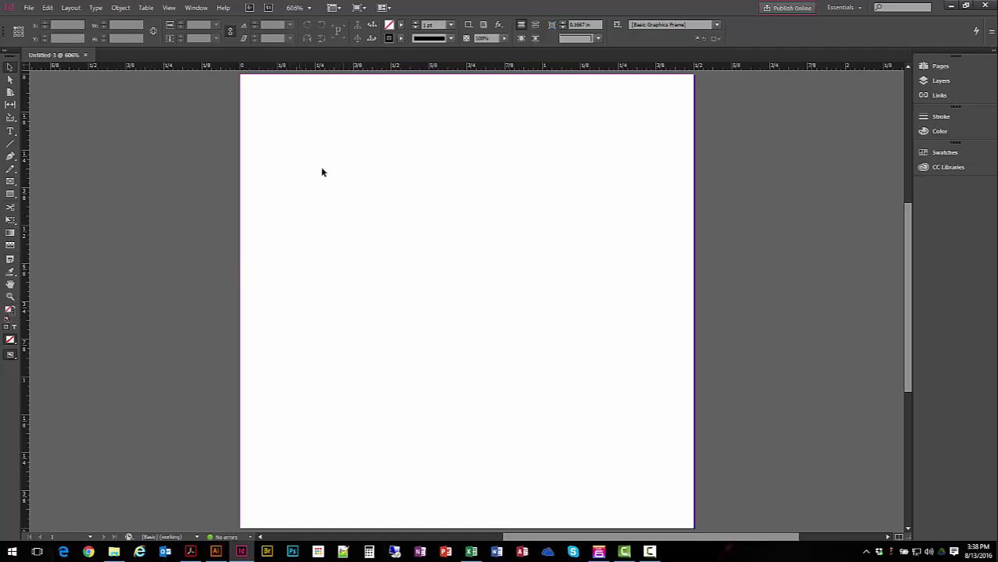
Step: Create an empty rectangular graphics frame 1.5 in wide and 1.5 in high on the page
click(11, 182)
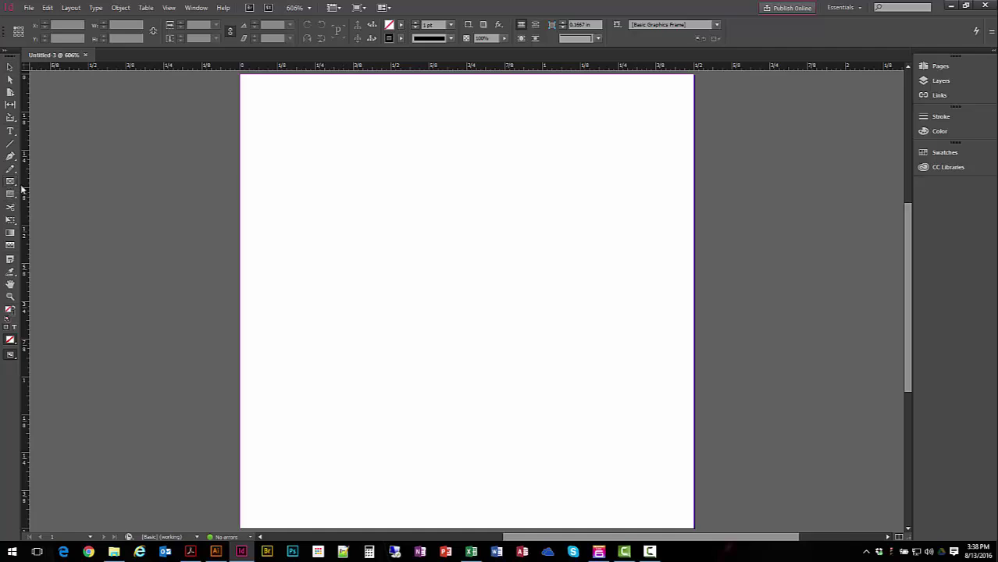
click(343, 193)
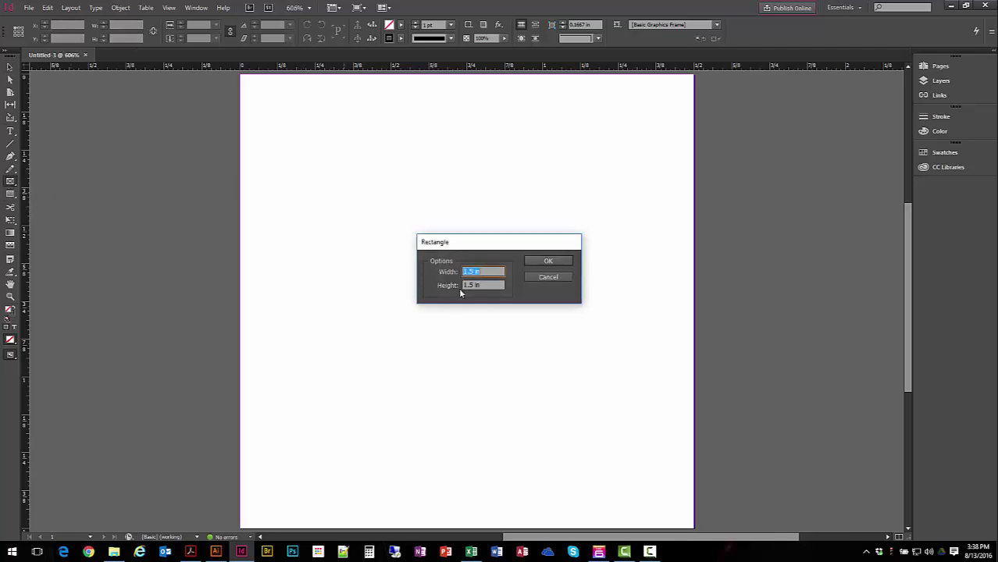
click(471, 272)
click(545, 263)
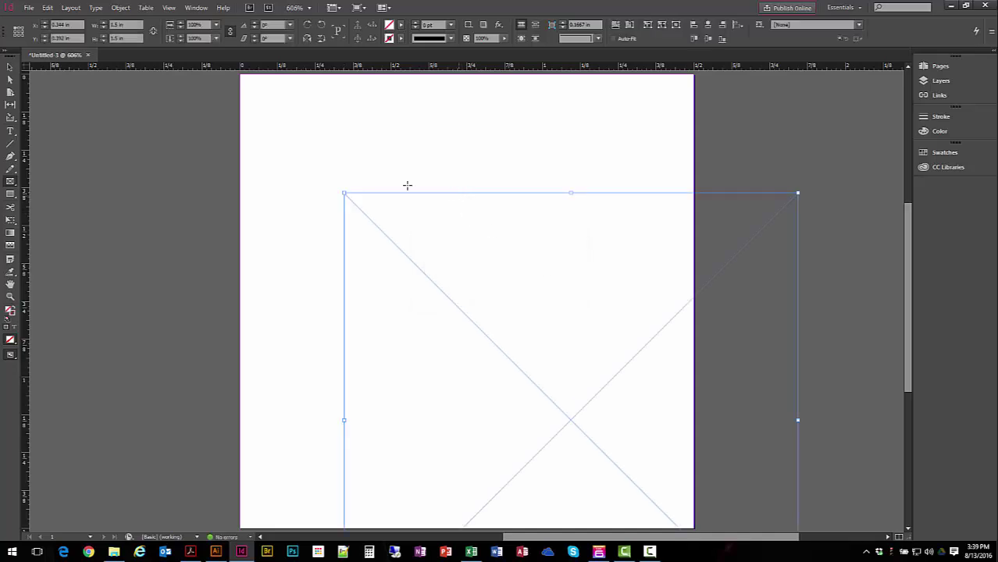
Step: Position the graphics frame at X 0 and Y 0 to align it with the page
click(10, 67)
double_click(59, 25)
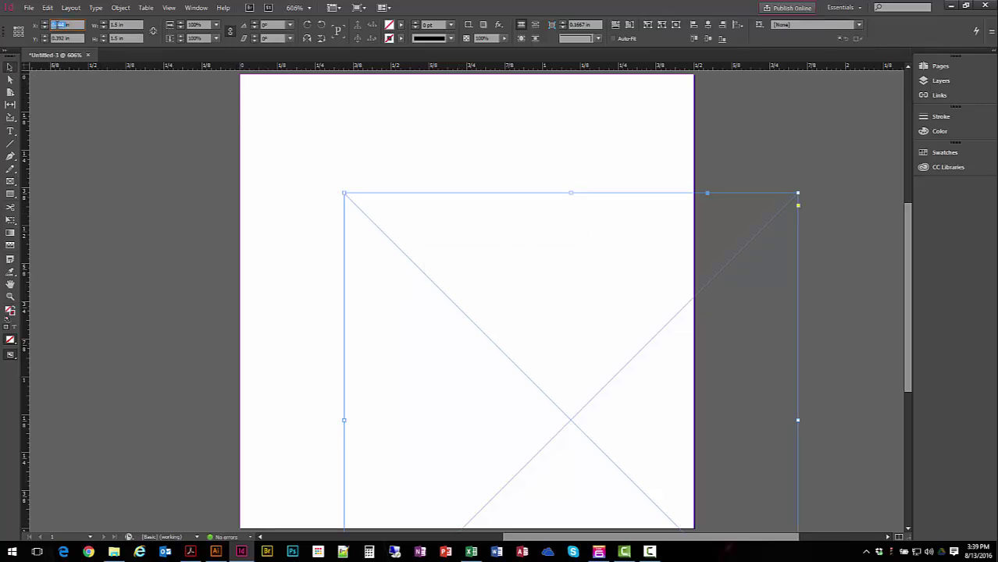
text(0)
key(Tab)
text(0)
key(Tab)
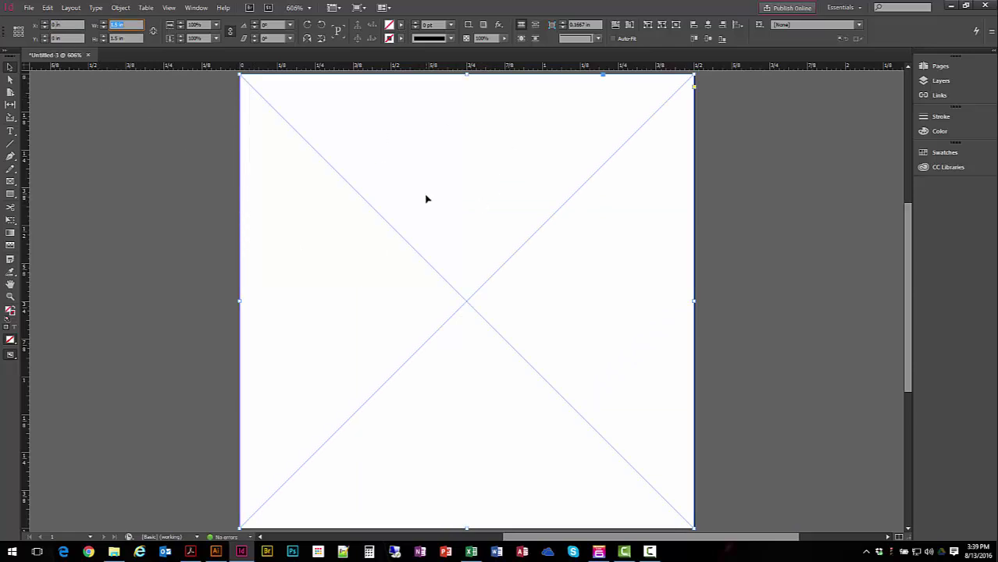
Step: Rename the layer holding the graphics frame as Image
click(933, 81)
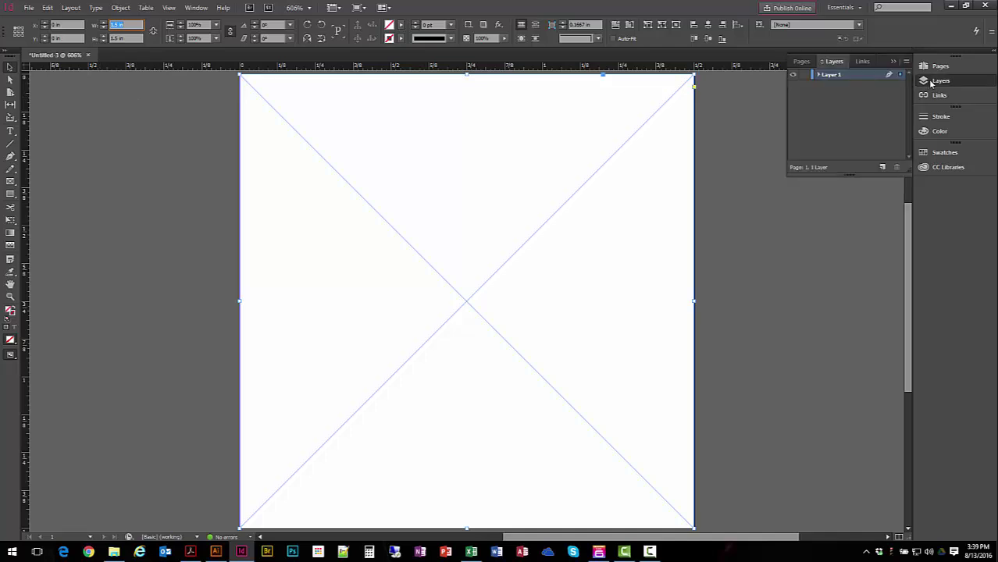
double_click(827, 75)
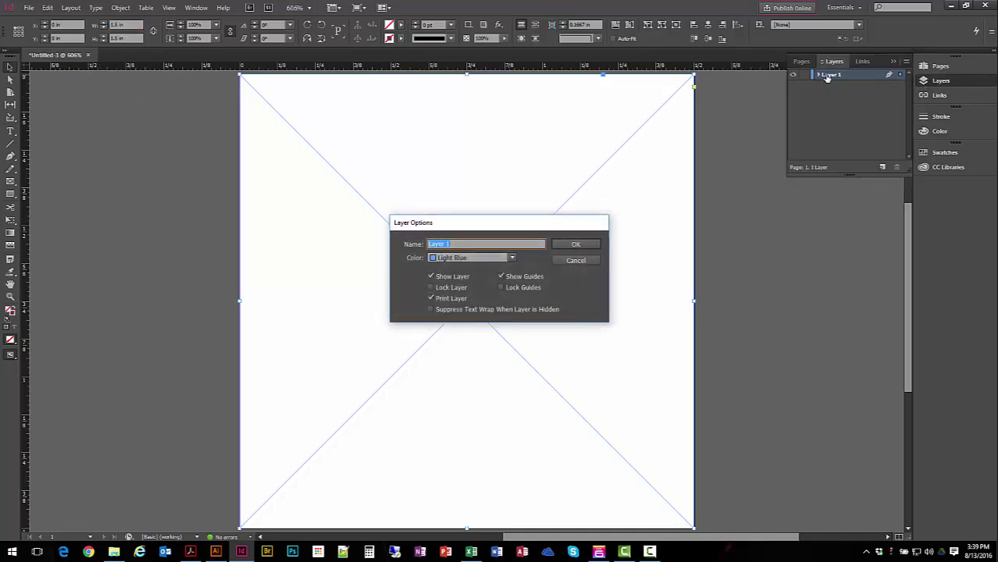
text(Image)
key(Return)
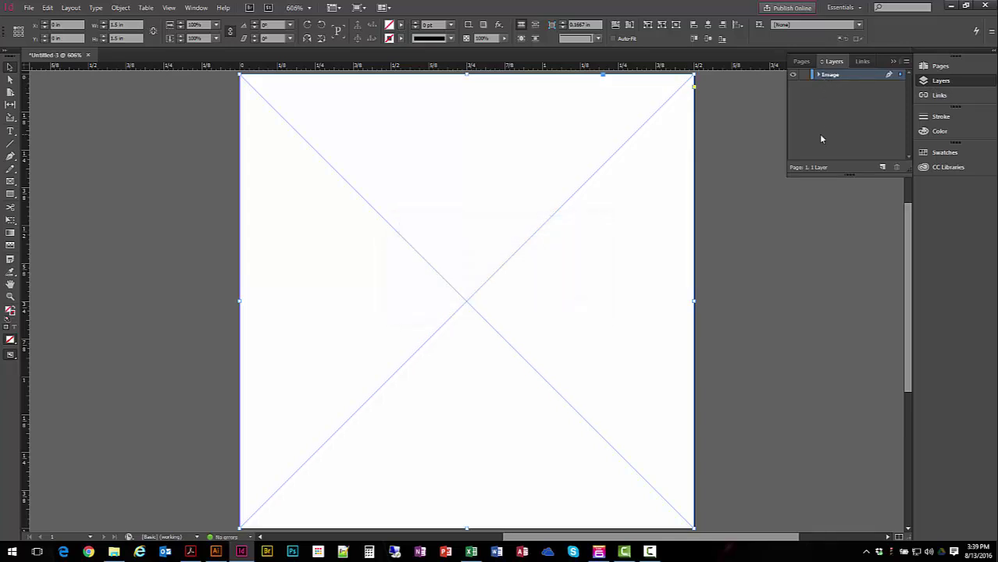
Step: Add a second layer named Text above it and make the Image layer active again
click(884, 169)
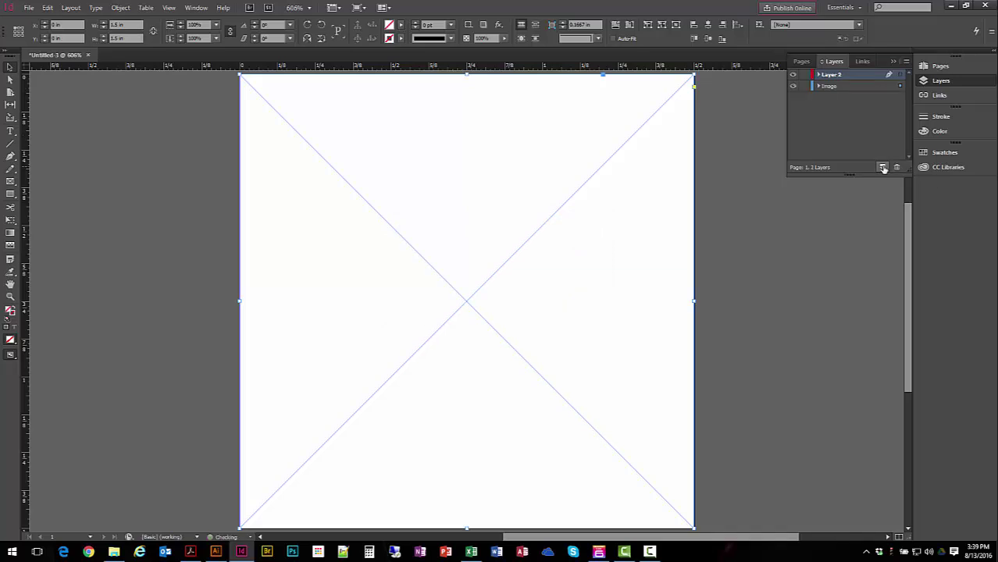
double_click(831, 75)
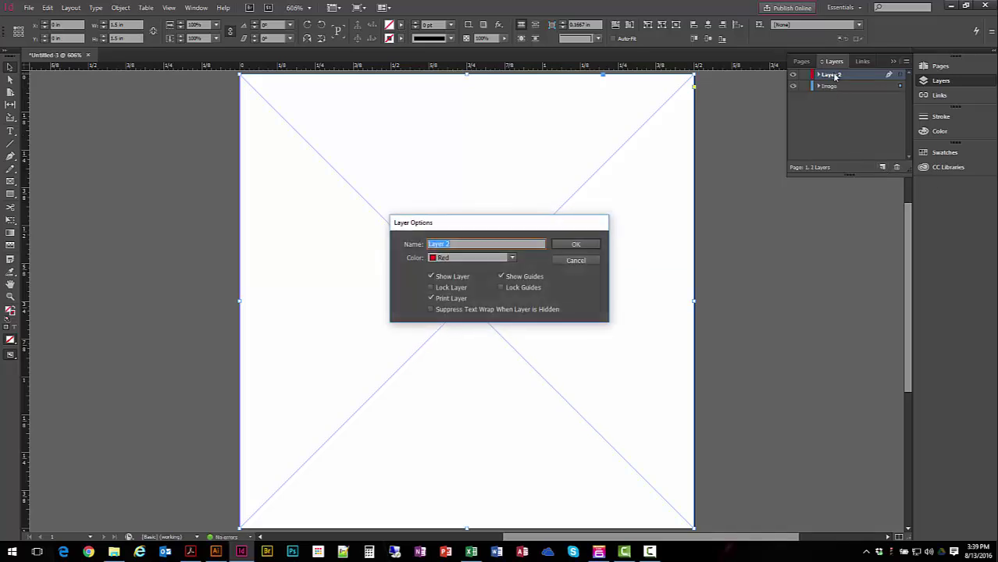
text(Text)
key(Return)
click(850, 86)
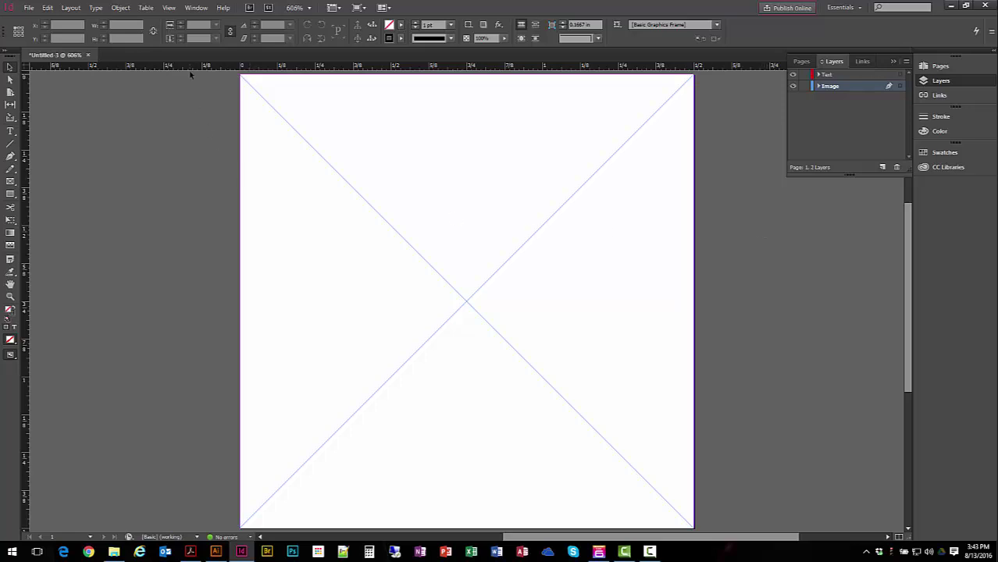
Step: Open the Data Merge utility and load PokerChipVDPdata.csv as the data source
click(195, 7)
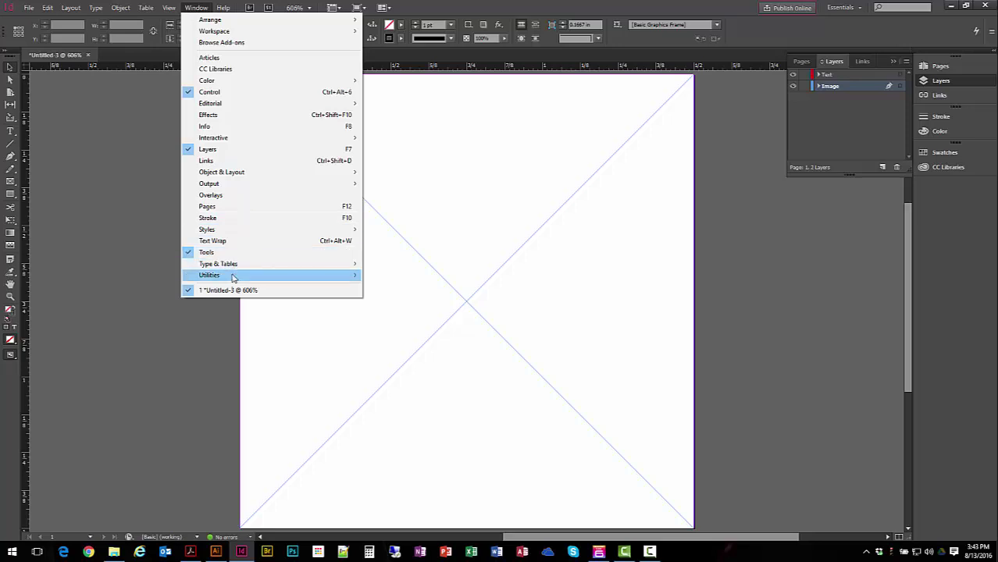
mouse_move(236, 278)
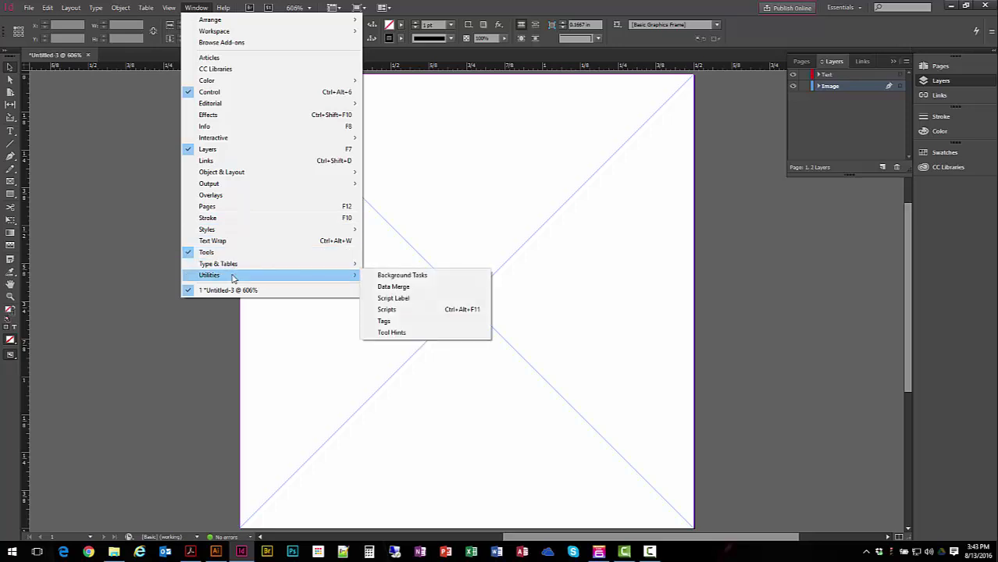
click(403, 289)
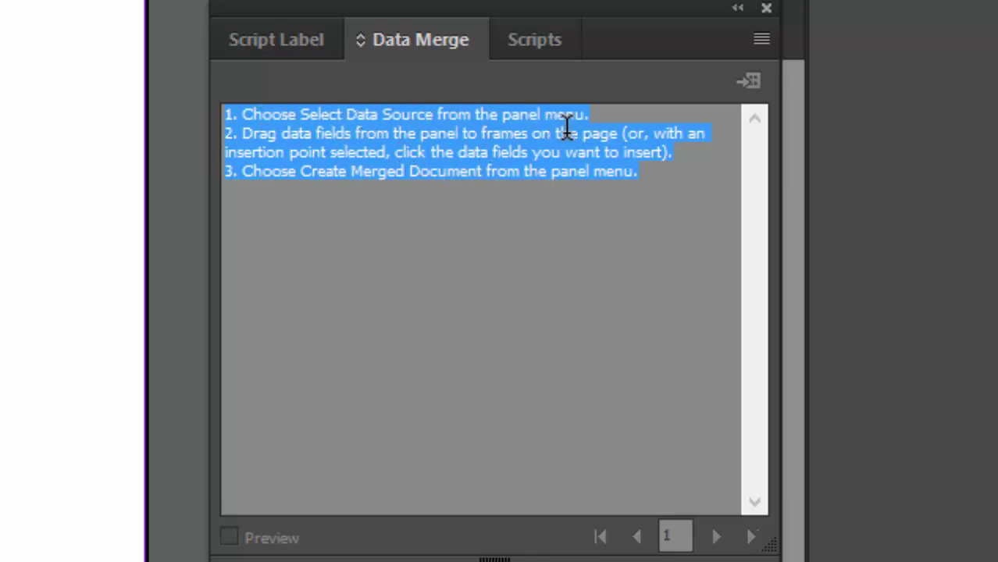
click(763, 44)
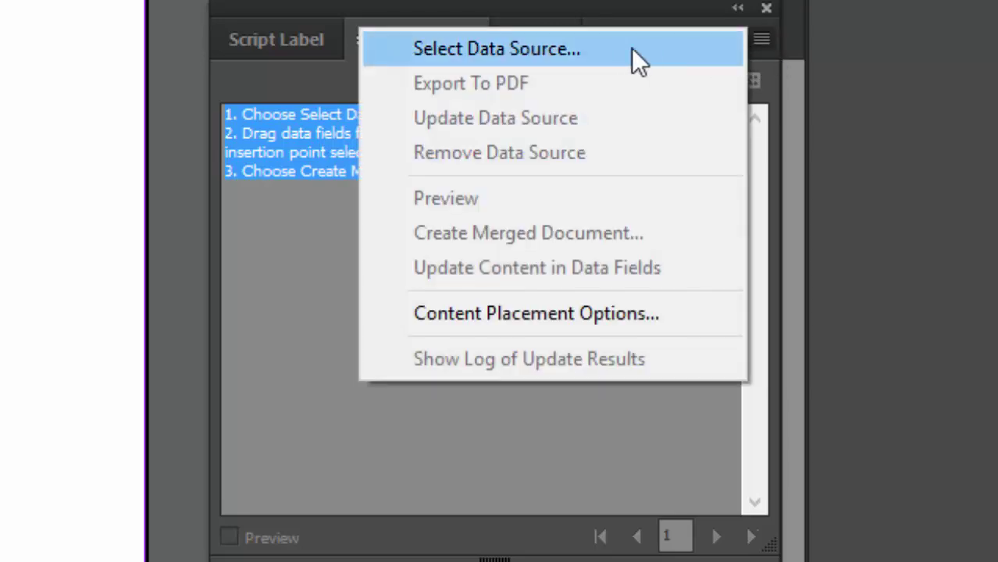
click(603, 49)
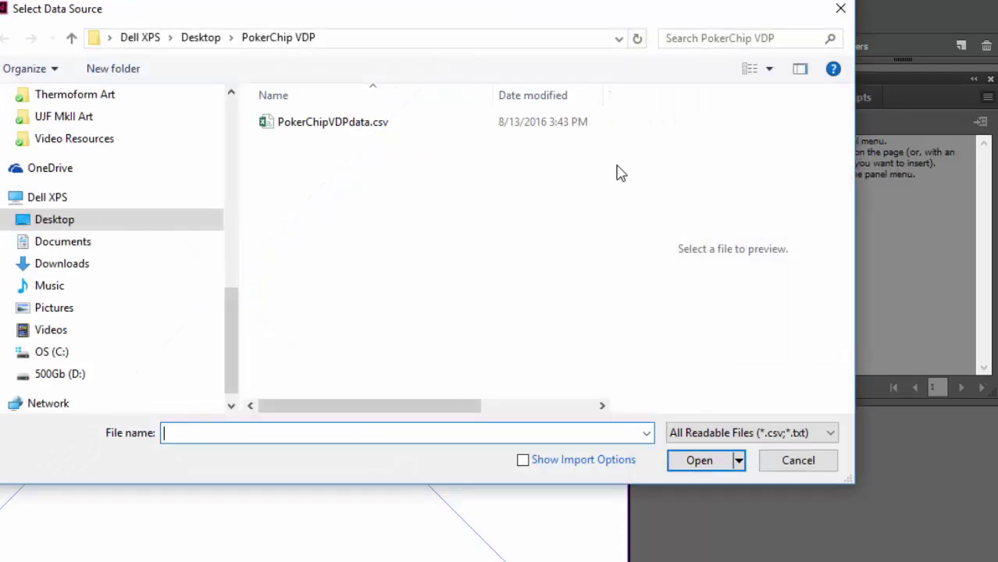
click(330, 127)
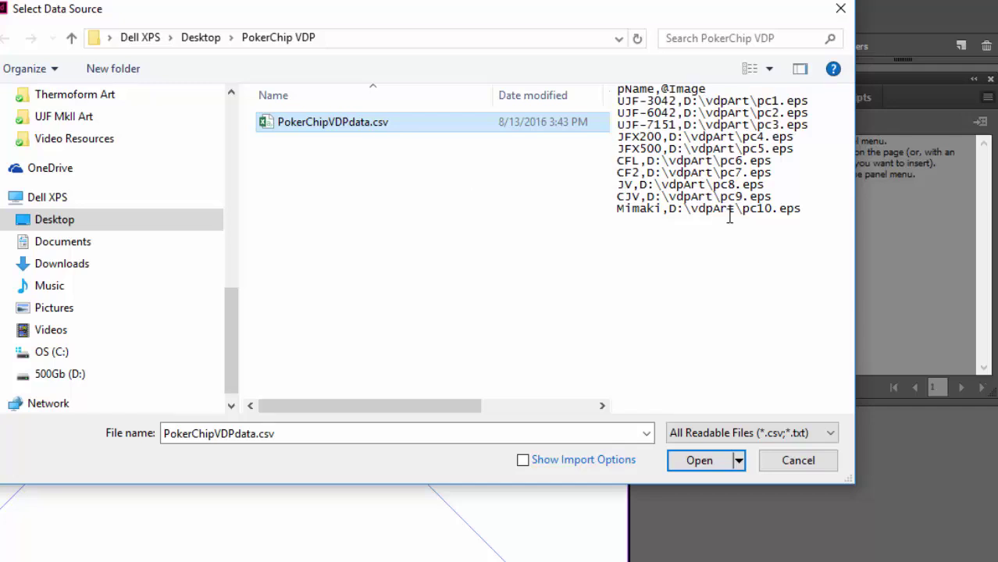
click(713, 462)
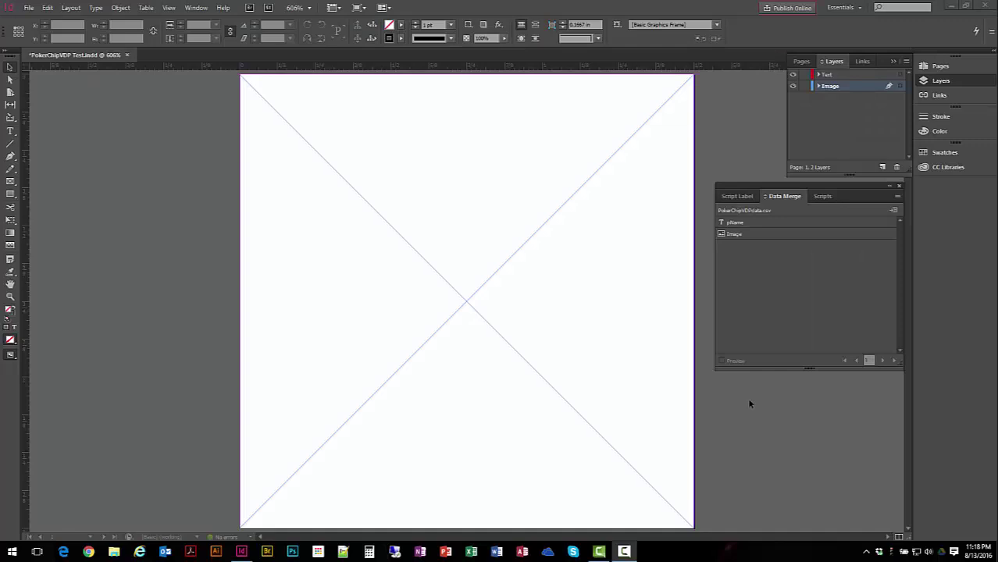
Step: Assign the Image data field to the graphics frame and turn on the merge preview
click(736, 236)
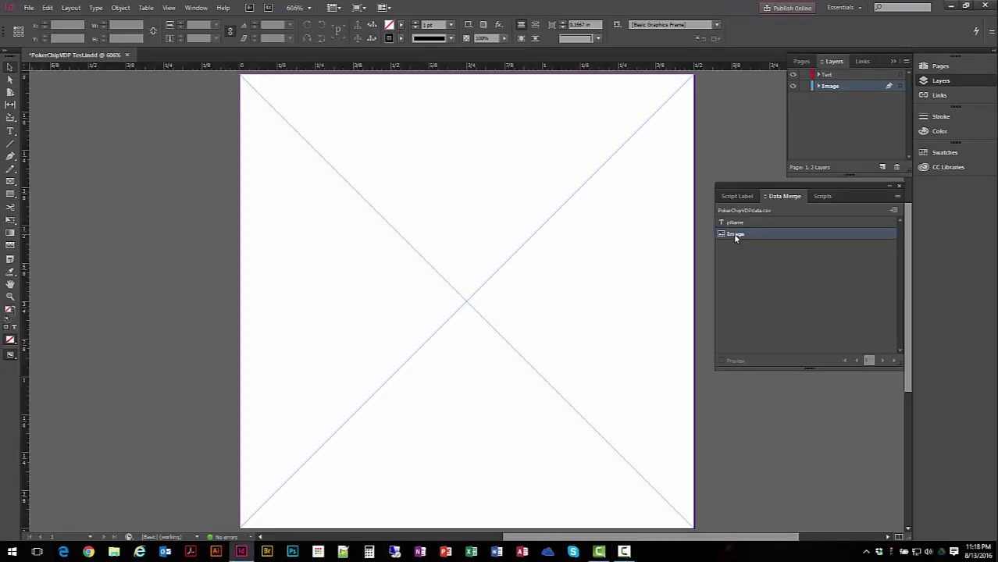
drag(734, 235, 511, 239)
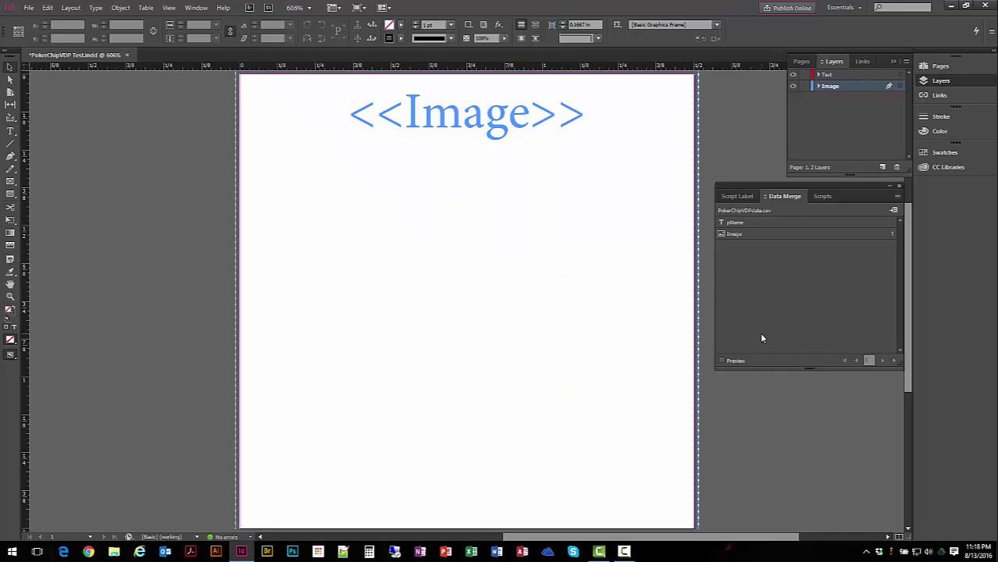
click(722, 361)
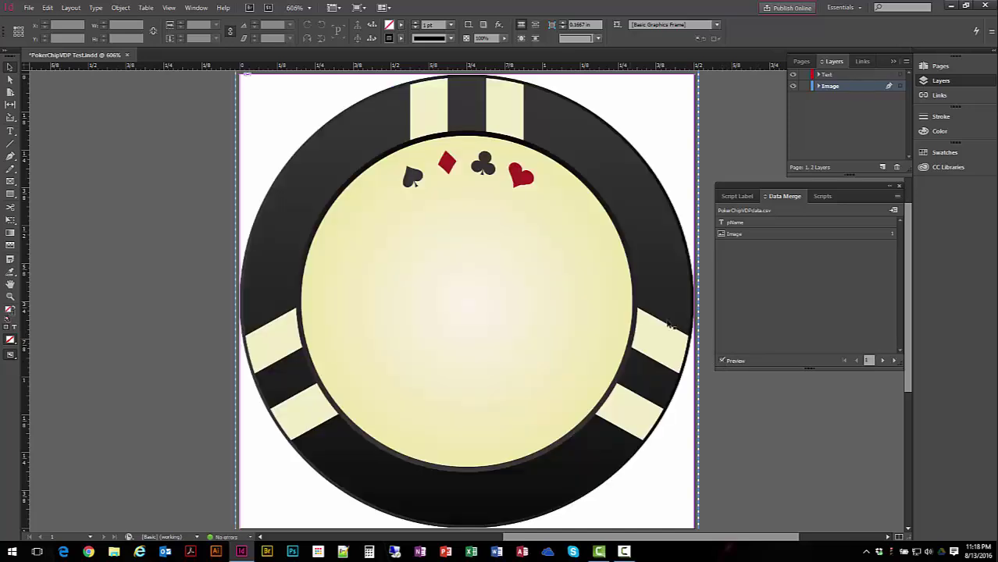
Step: Browse the merge preview through to the last record to check each chip image, and return to the first record
click(883, 361)
click(883, 361)
click(882, 361)
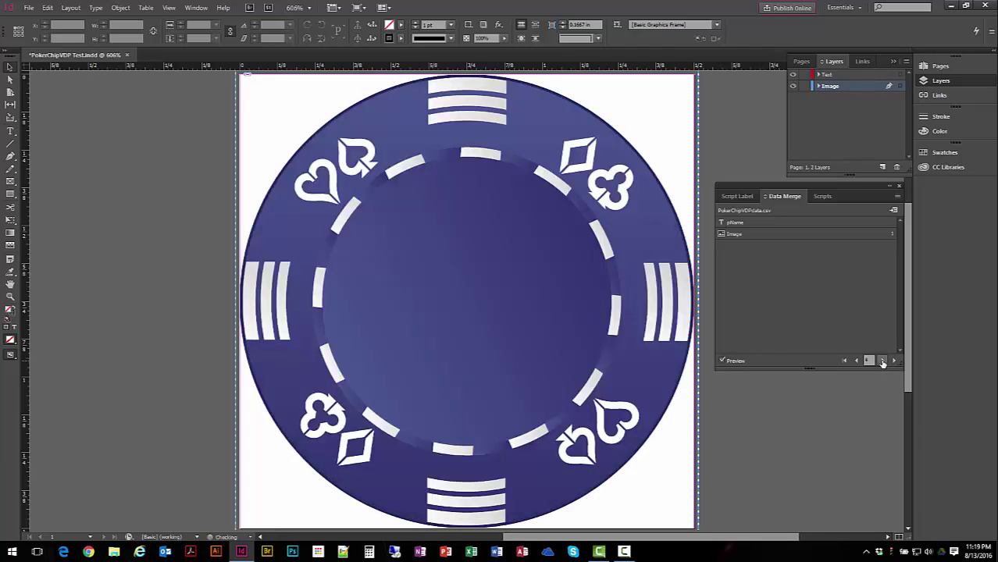
click(883, 361)
click(882, 361)
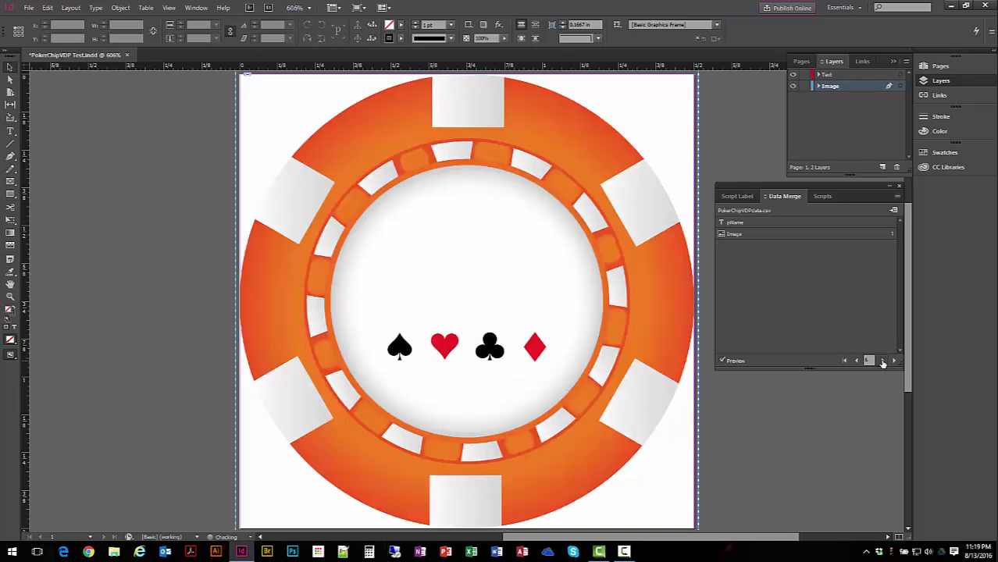
click(882, 361)
click(883, 361)
click(883, 361)
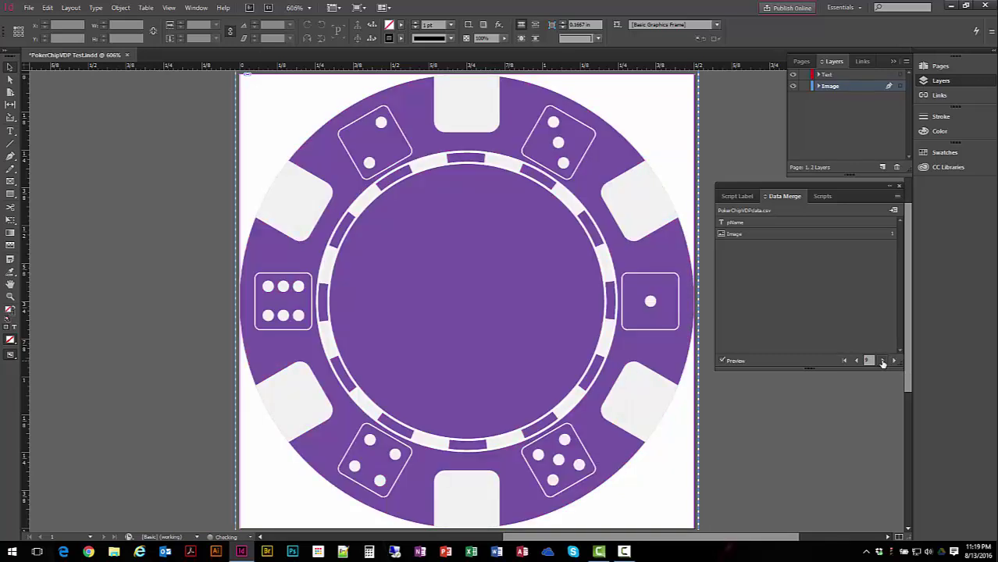
click(883, 361)
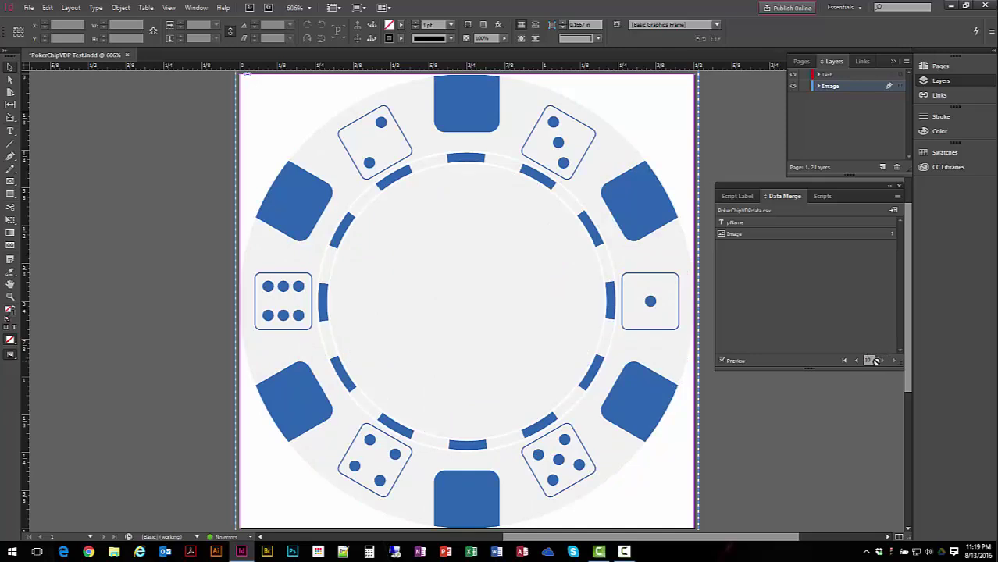
click(844, 361)
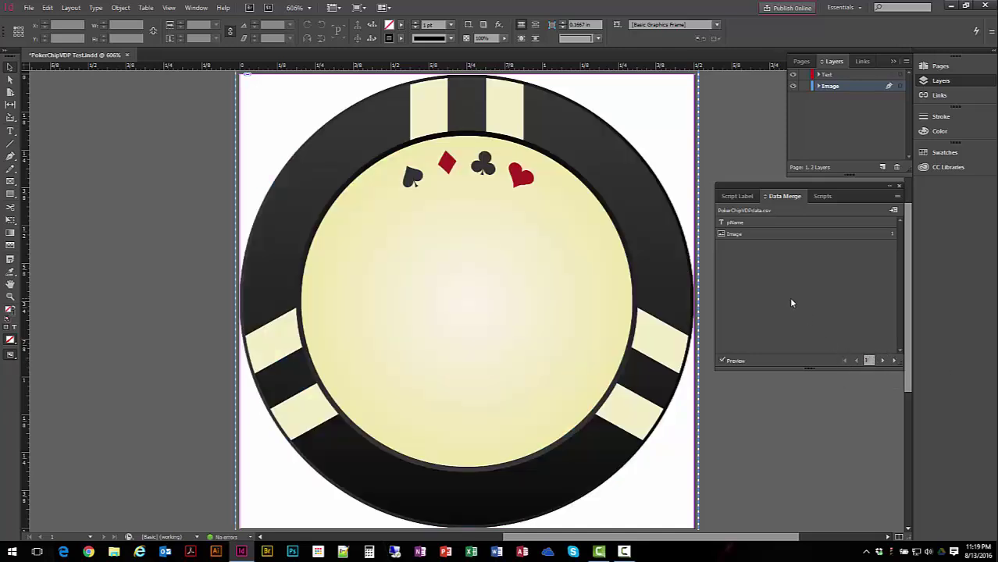
Step: Lock the Image layer and make the Text layer active
click(805, 86)
click(829, 75)
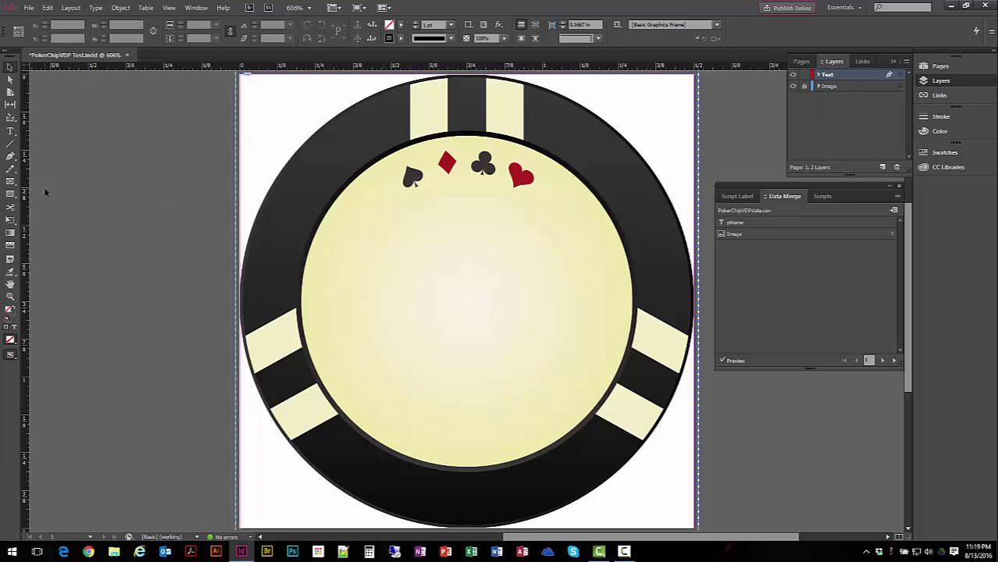
Step: Draw a text frame the full page width across the chip's centre and insert the pName data field, centre-aligned
click(11, 132)
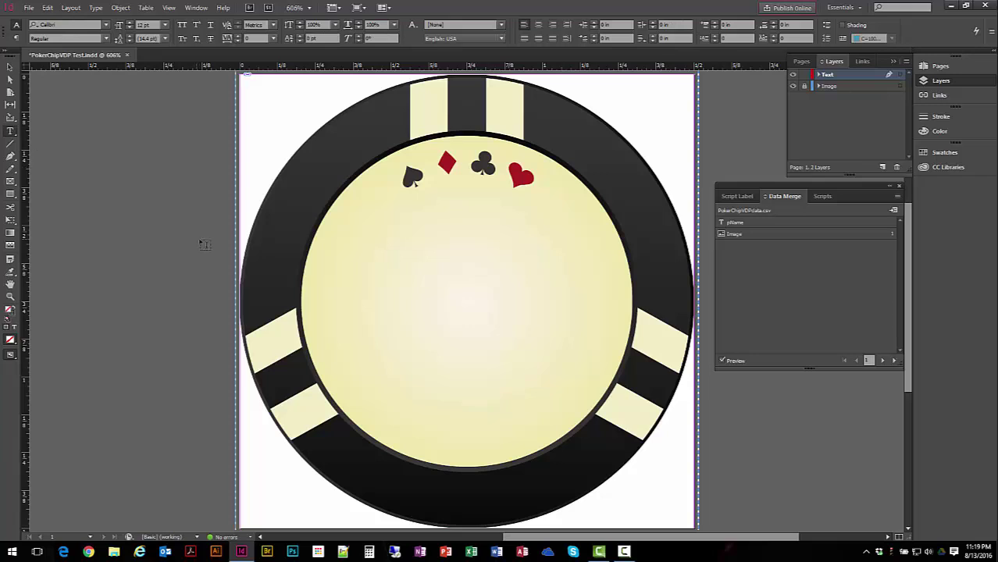
drag(240, 225, 693, 321)
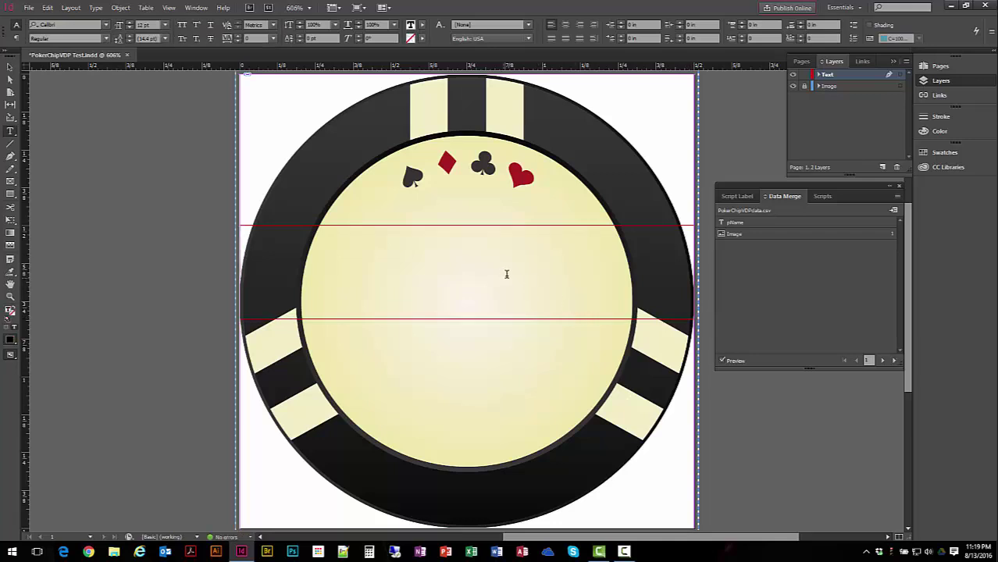
click(566, 25)
click(736, 225)
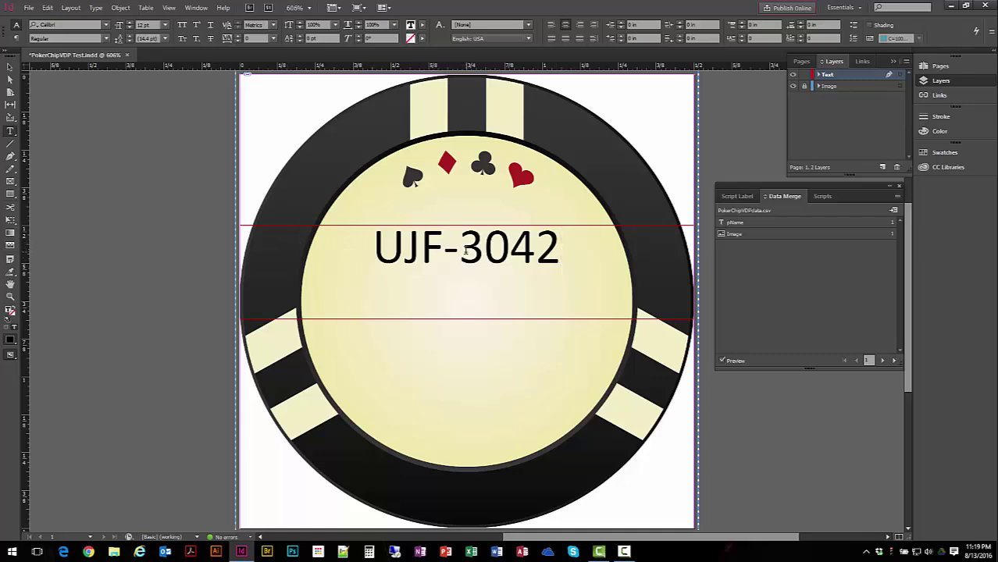
Step: Format the name placeholder text on the chip in Arial Bold at 14 pt
drag(567, 250, 358, 250)
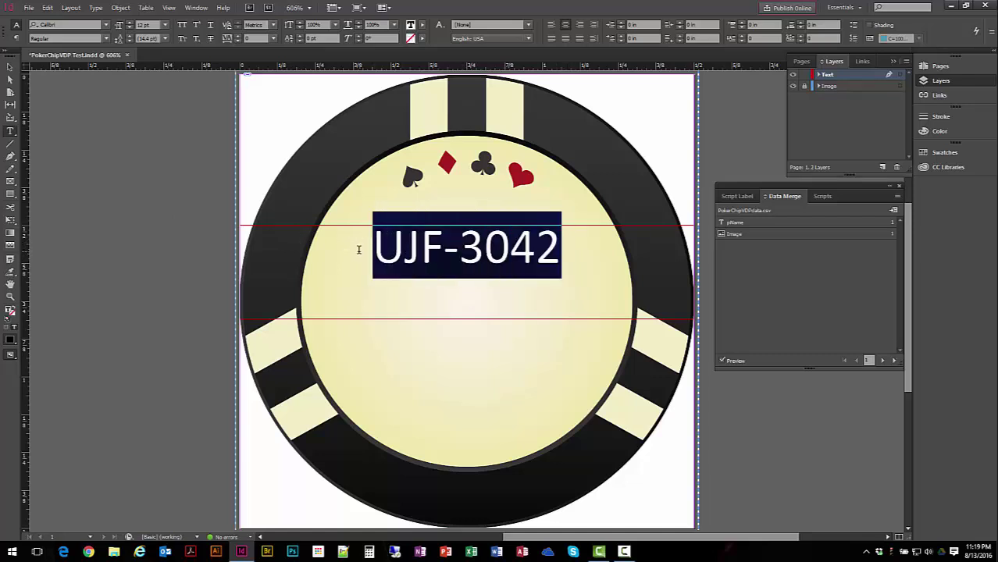
click(106, 25)
click(50, 55)
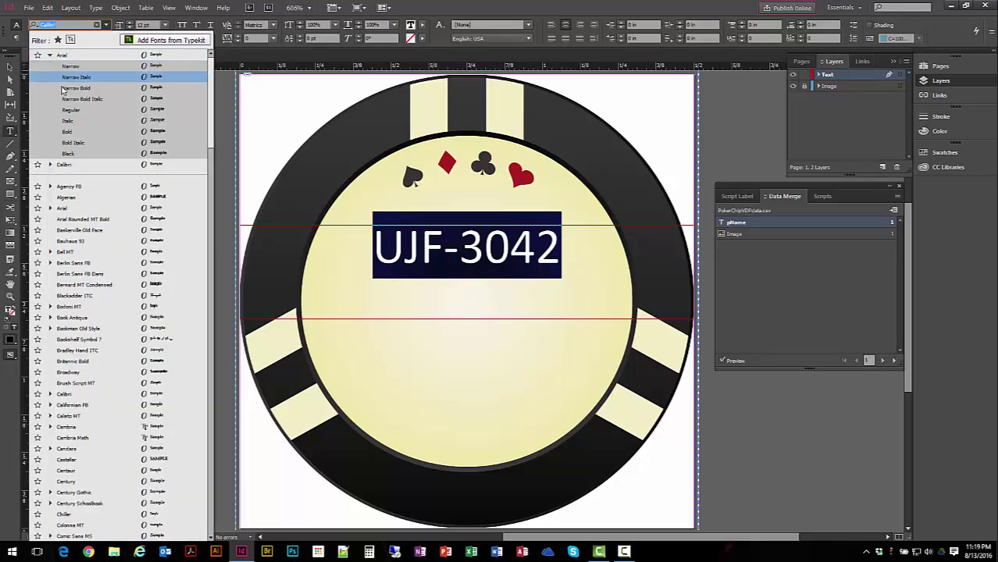
click(68, 132)
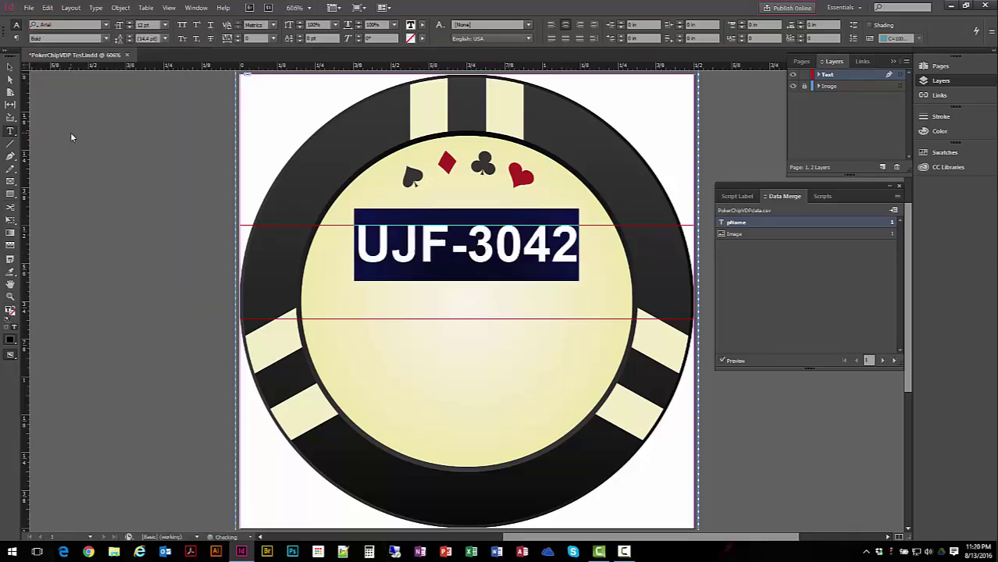
click(165, 25)
click(161, 112)
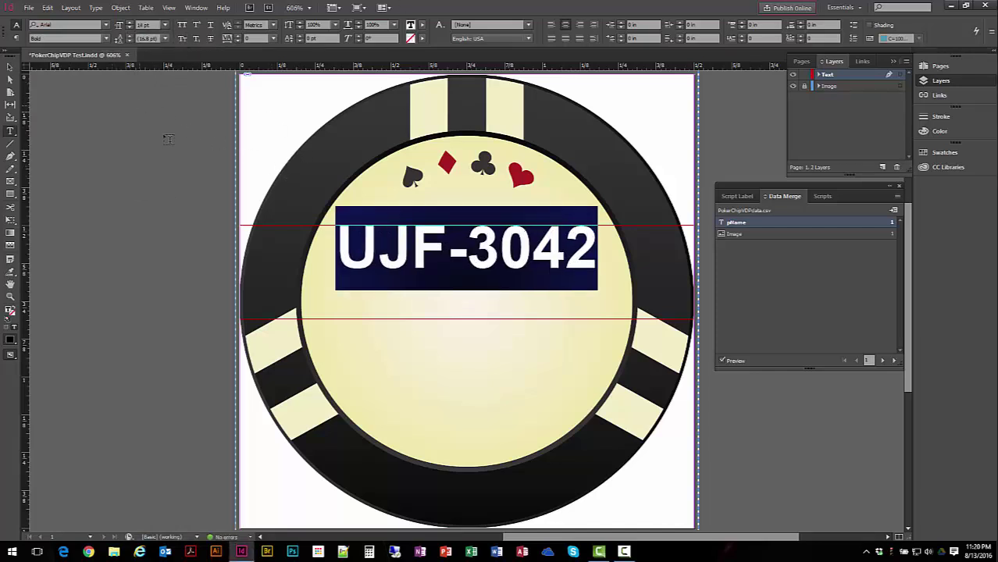
click(10, 68)
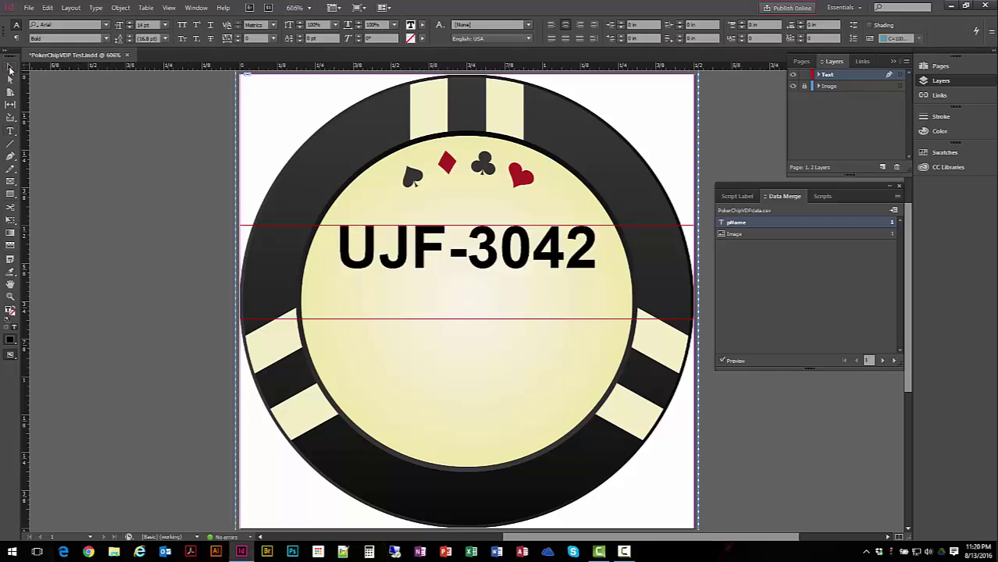
Step: Move the name text frame down to the chip's middle and set its vertical justification to Center
drag(258, 232, 259, 260)
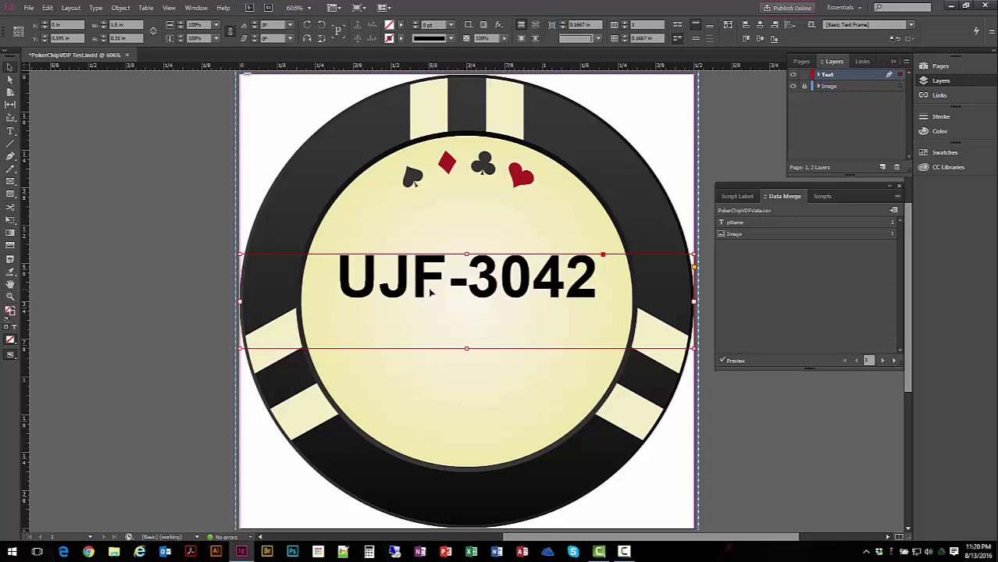
right_click(509, 294)
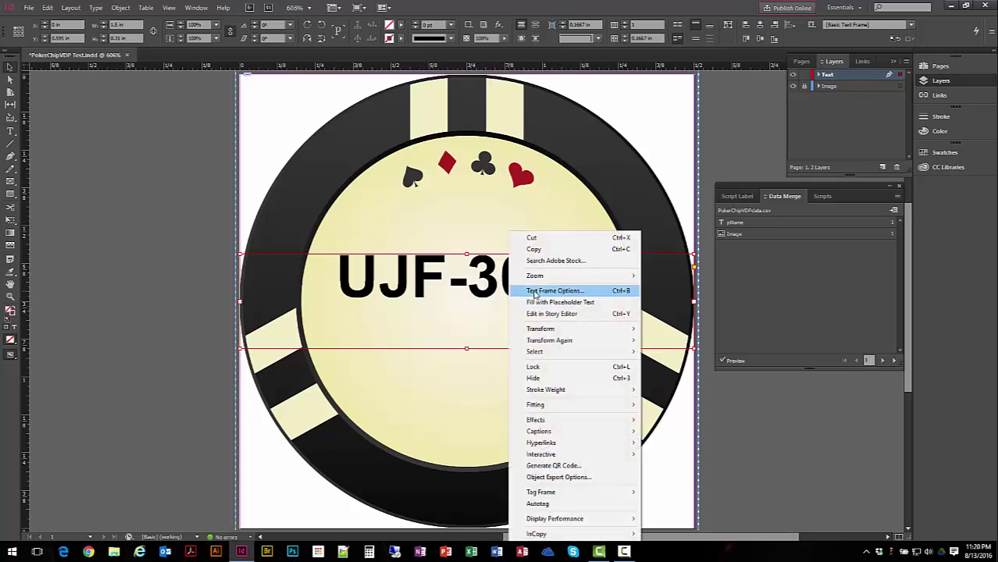
click(537, 291)
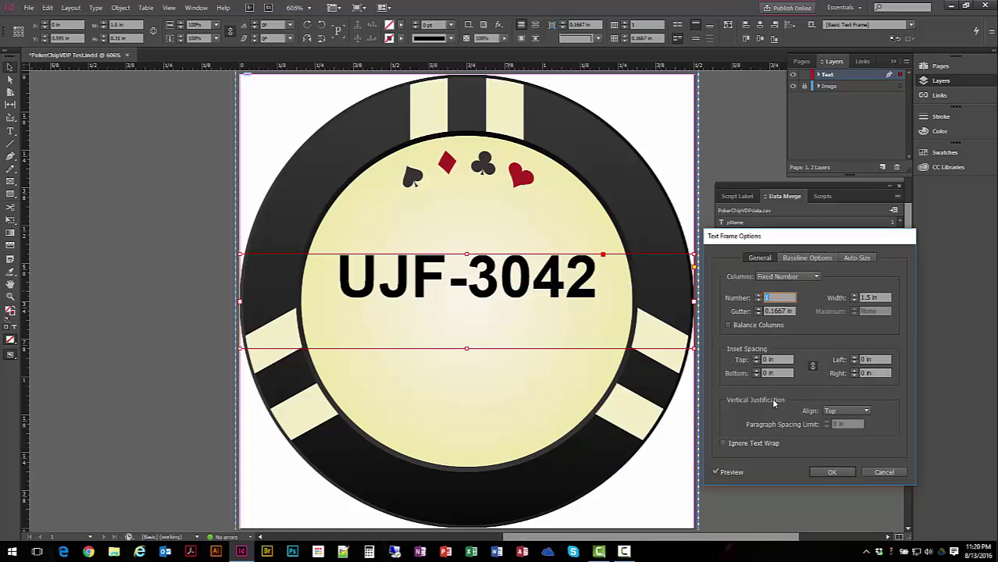
click(840, 412)
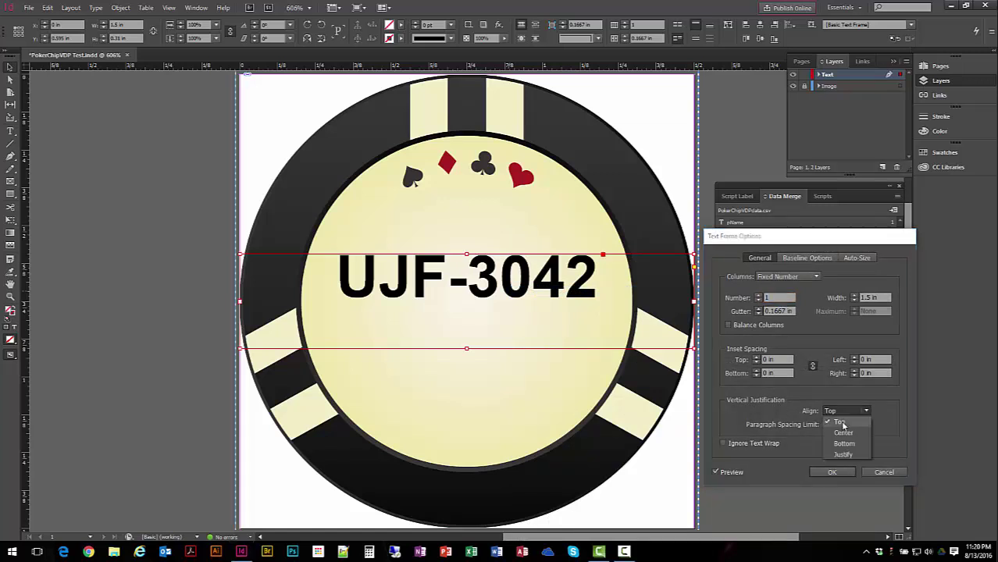
click(844, 434)
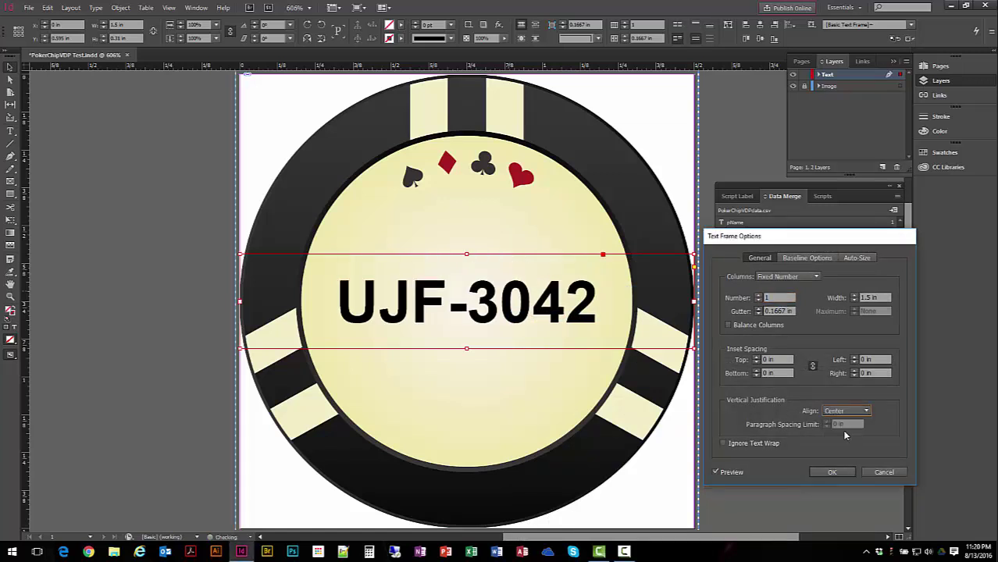
click(834, 472)
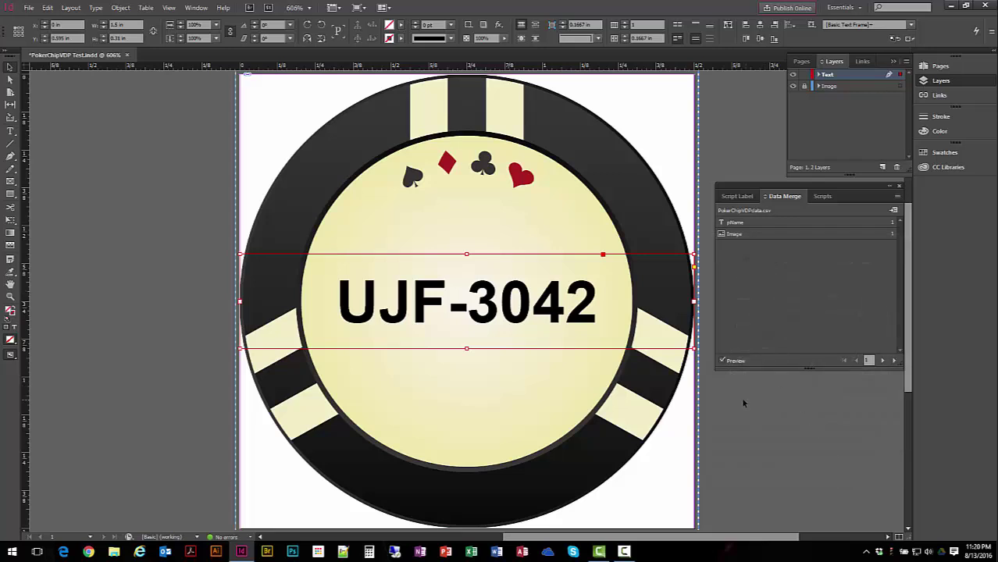
click(708, 414)
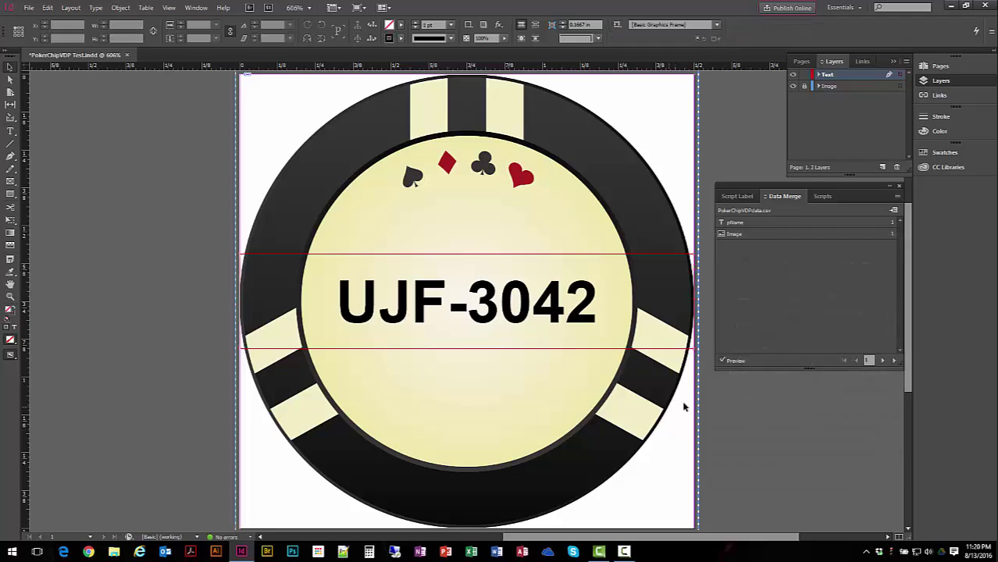
Step: Page through the merge preview to the last record to check the name placement, and go back to the JFX500 record
click(883, 364)
click(883, 363)
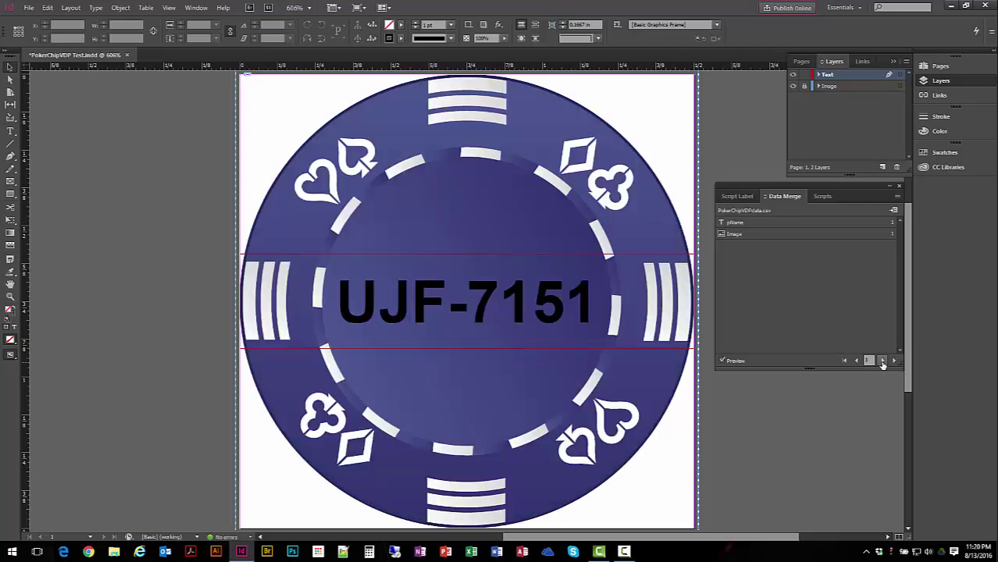
click(882, 363)
click(882, 364)
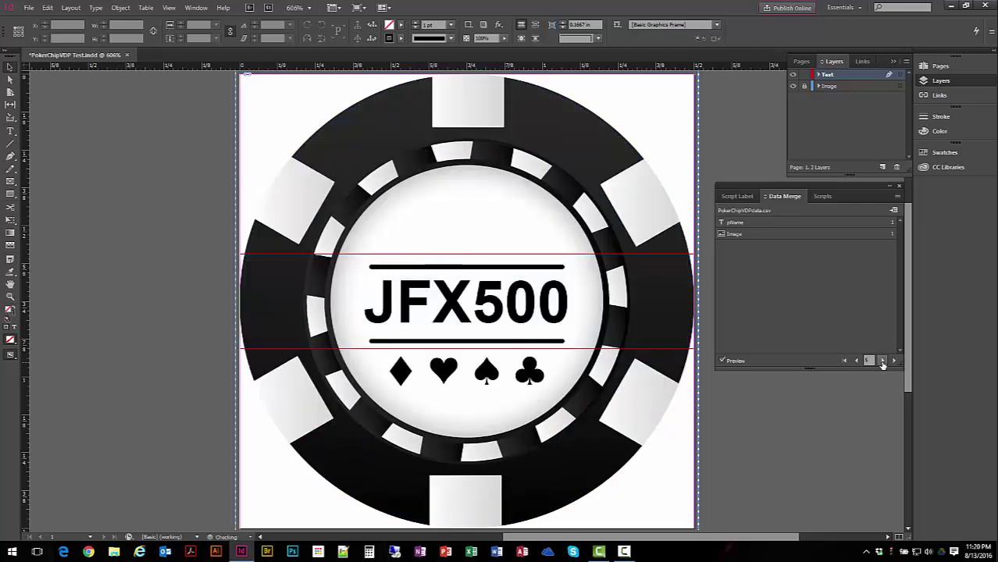
click(883, 364)
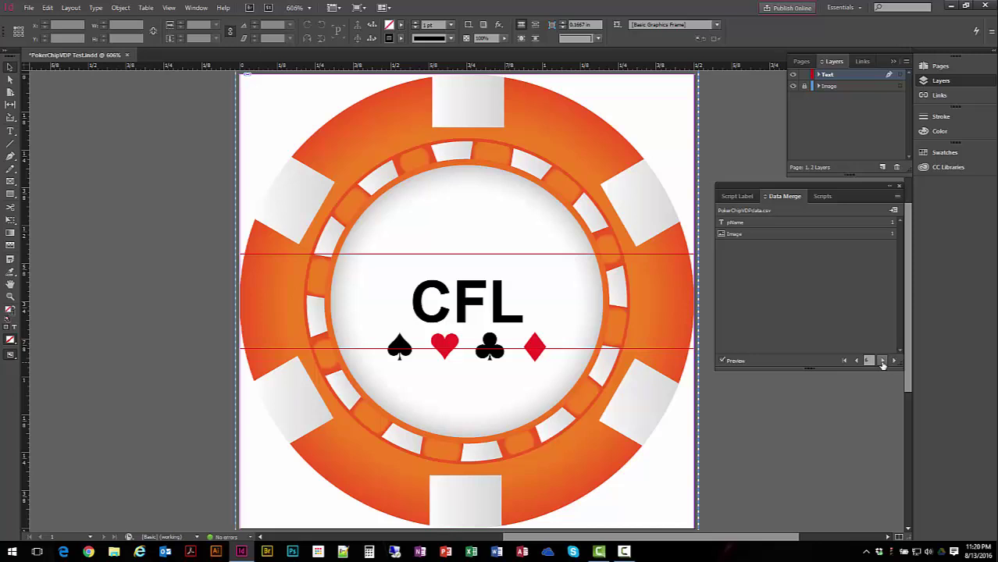
click(883, 363)
click(883, 363)
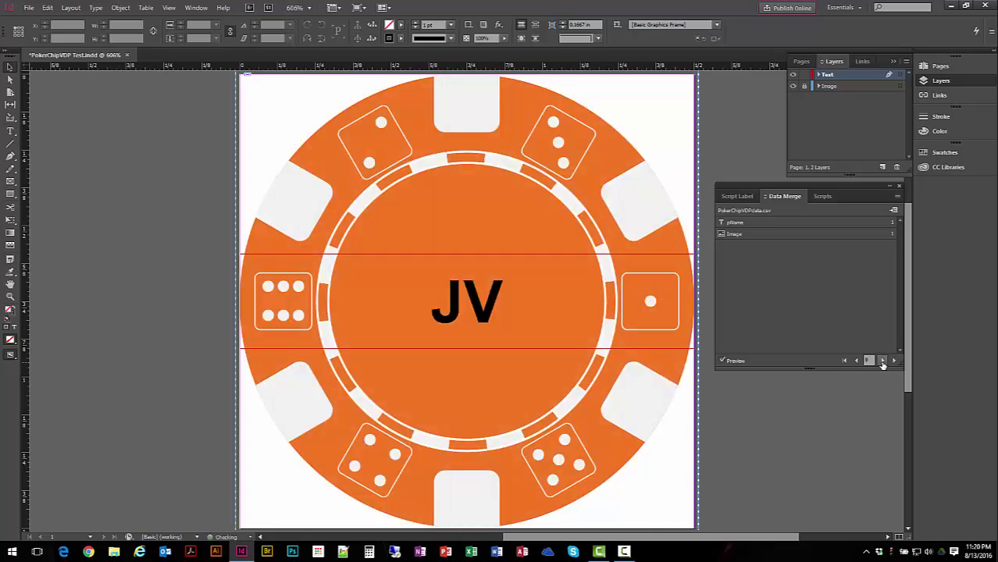
click(883, 363)
click(883, 363)
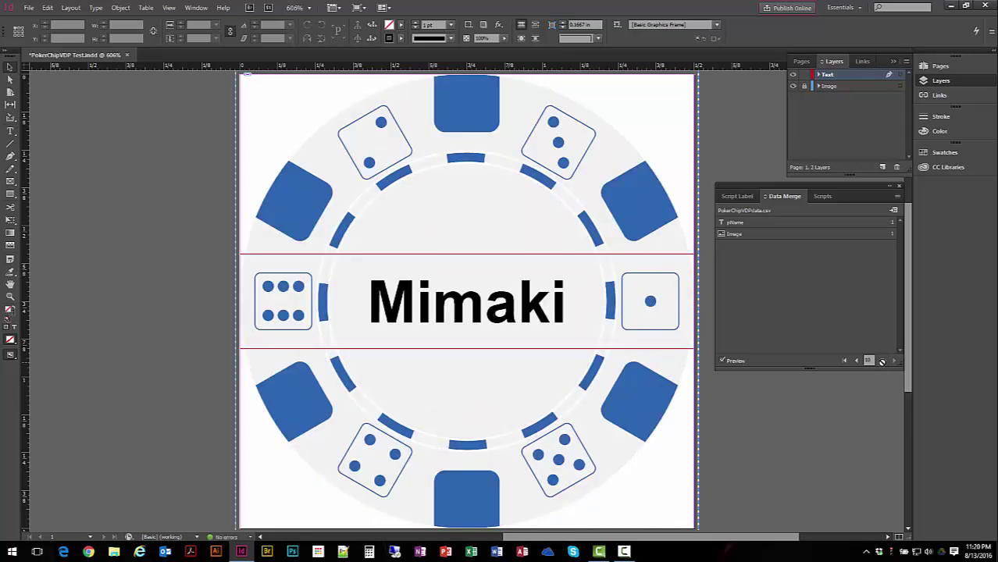
click(857, 361)
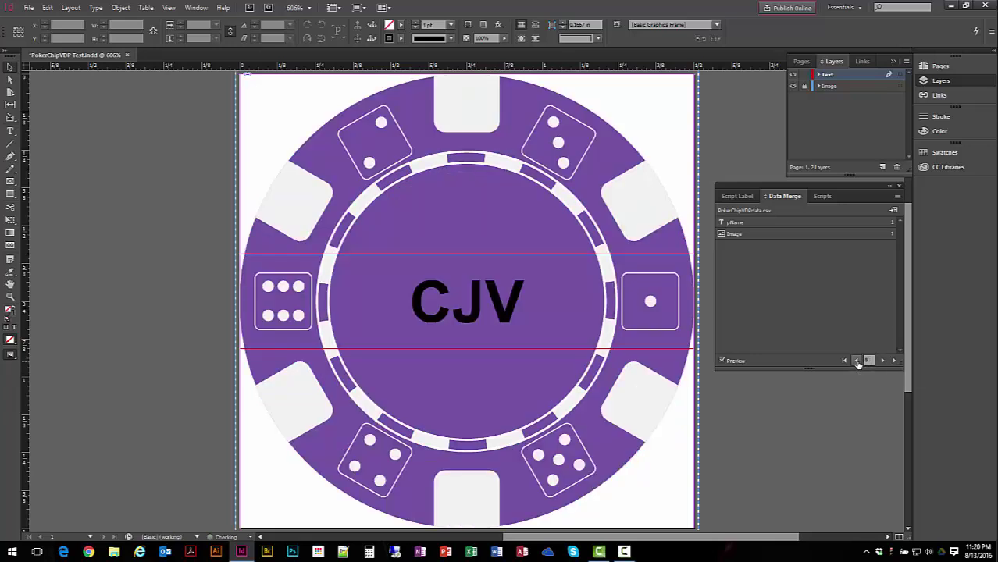
click(857, 361)
click(857, 360)
click(857, 361)
click(857, 361)
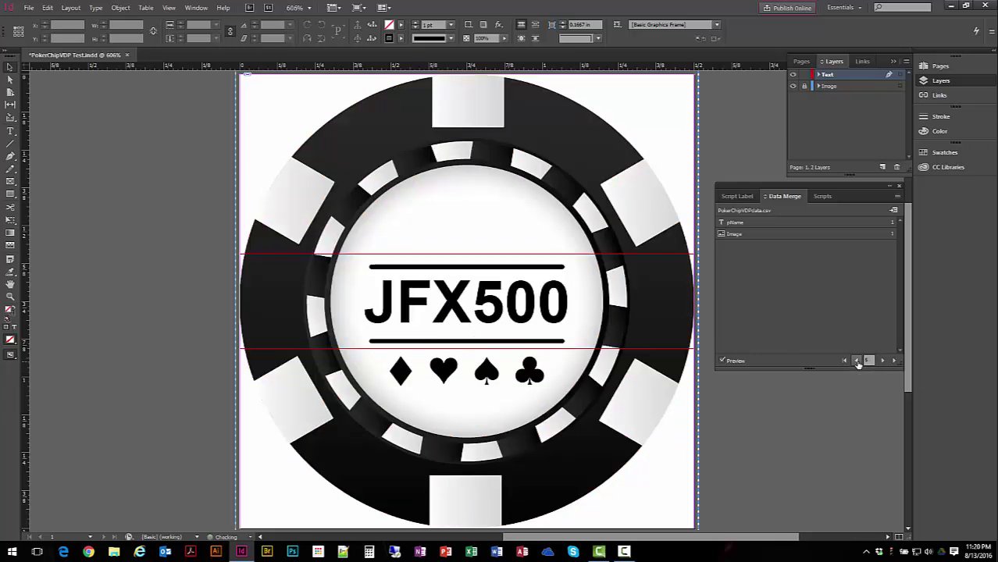
Step: Nudge the name text frame down slightly so the name sits centred between the chip's two horizontal lines
click(556, 258)
key(Down)
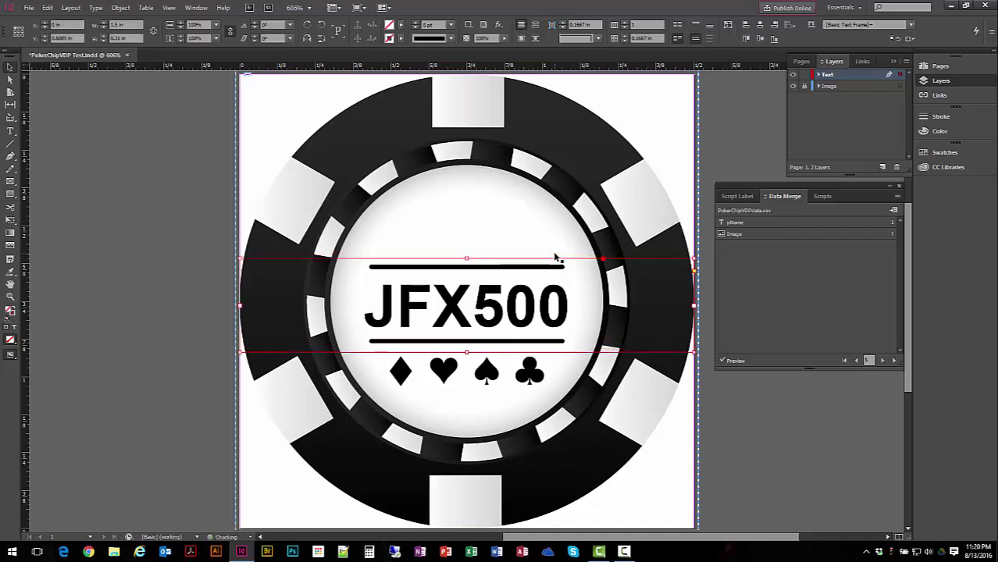
click(706, 316)
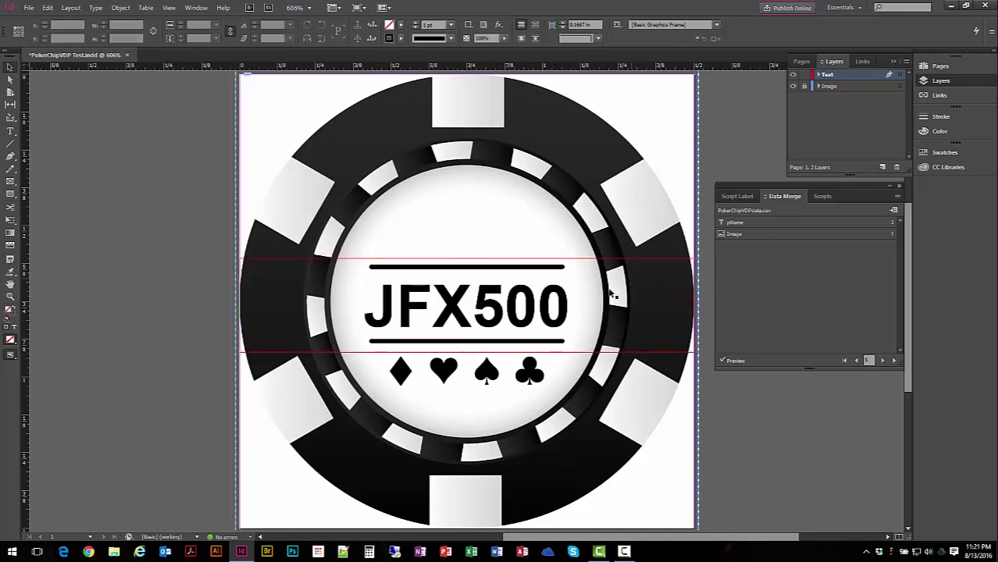
Step: Recolour the name placeholder text red with CMYK values 0, 100, 100, 0
click(10, 132)
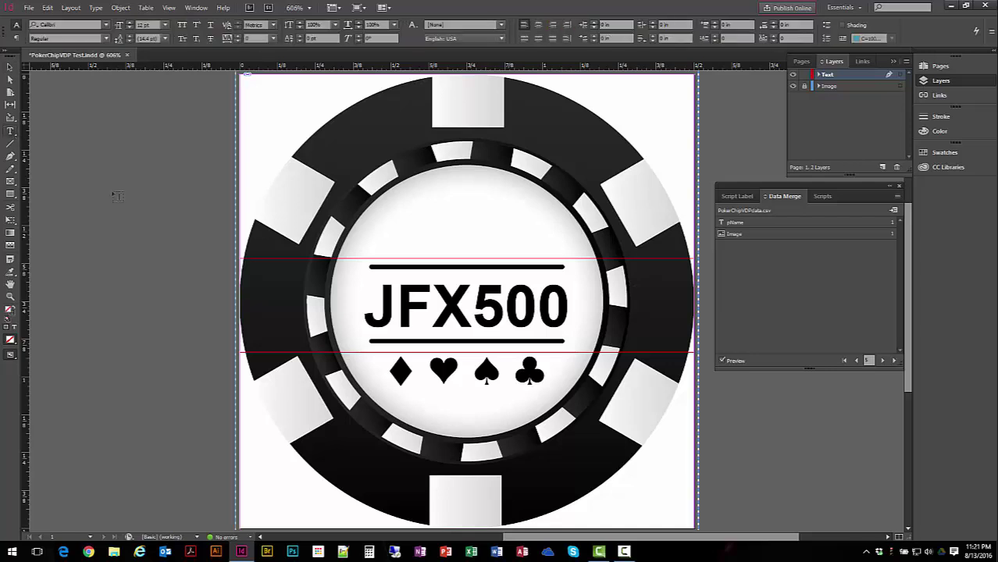
drag(364, 311, 578, 312)
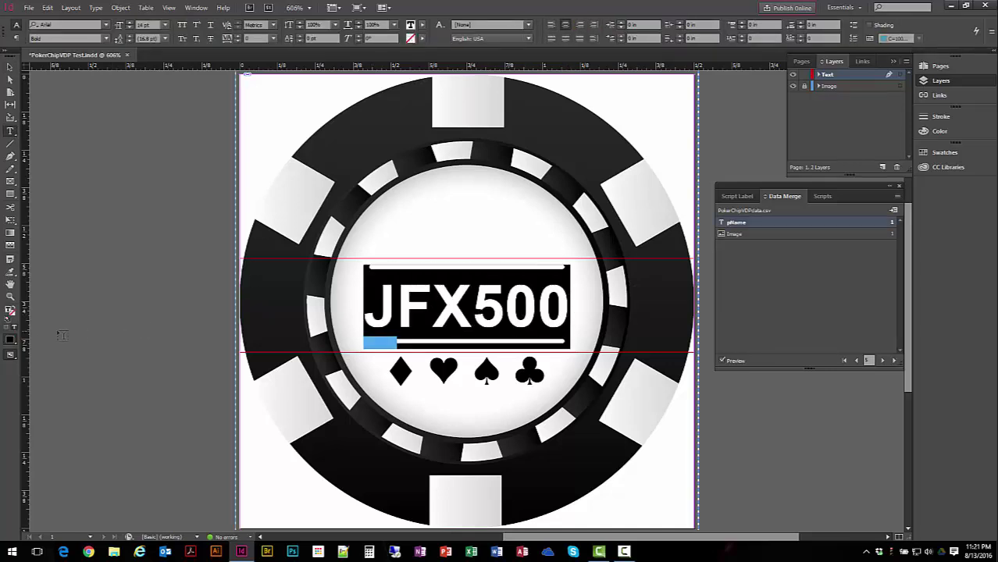
double_click(10, 311)
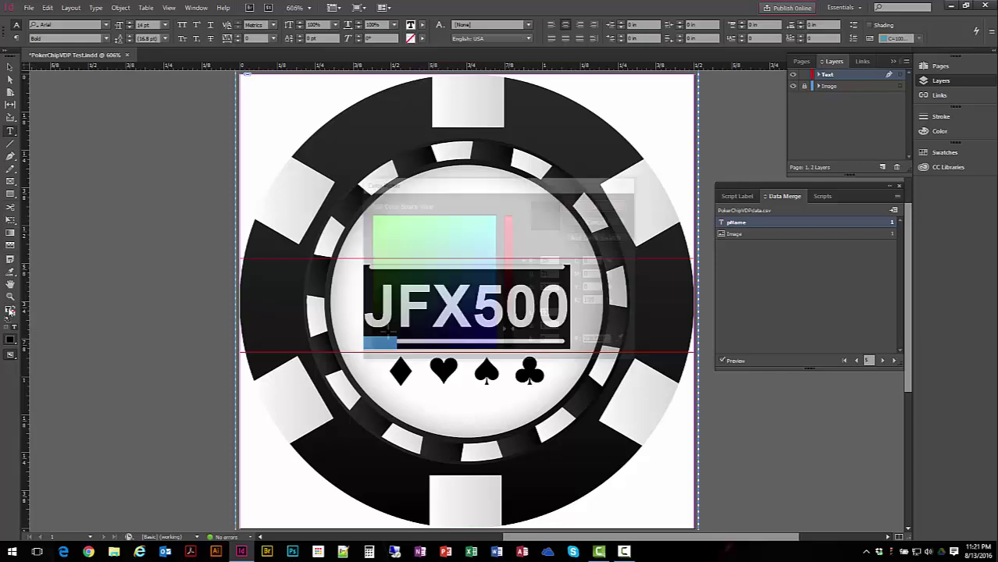
click(596, 260)
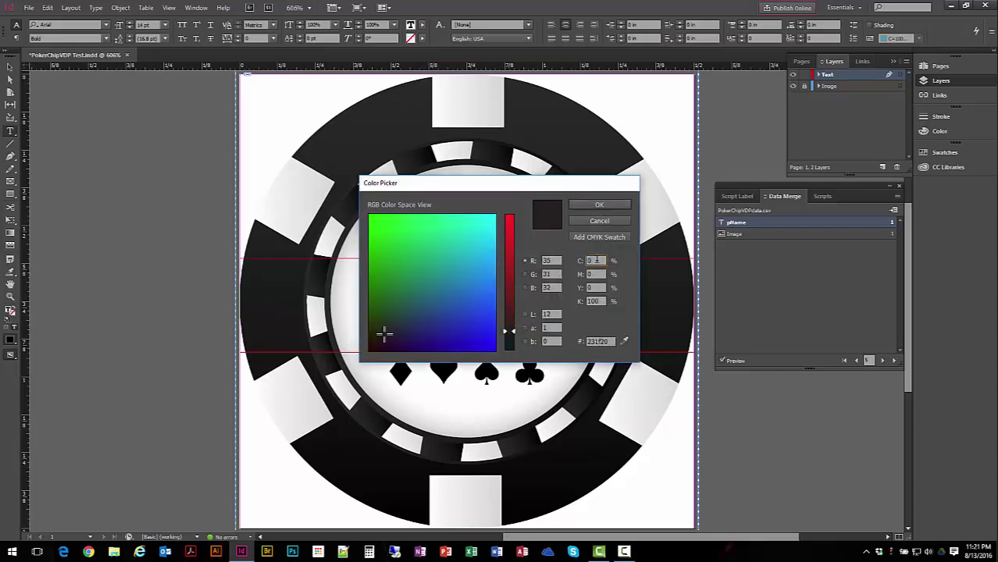
click(596, 274)
key(Tab)
key(Tab)
text(0)
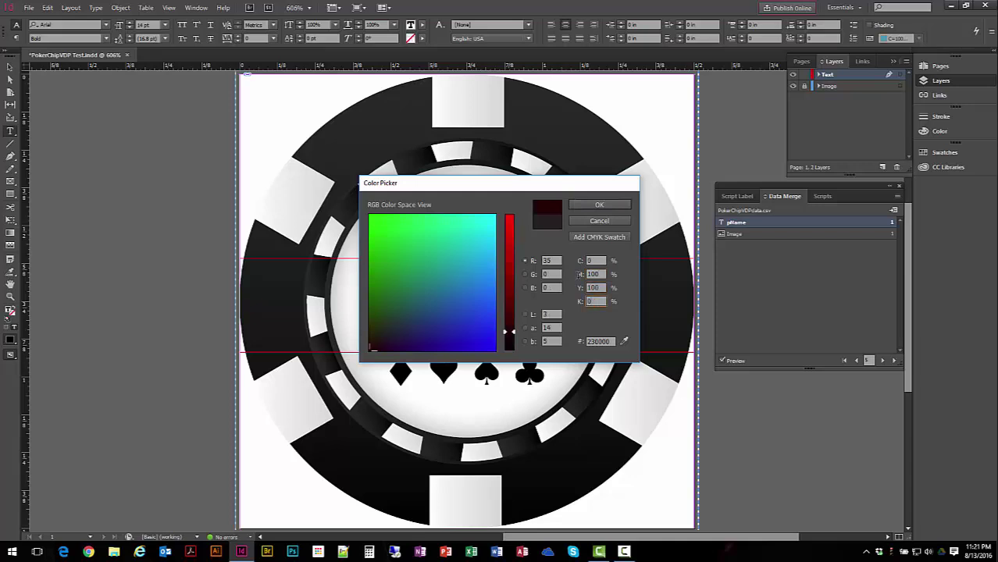
key(Tab)
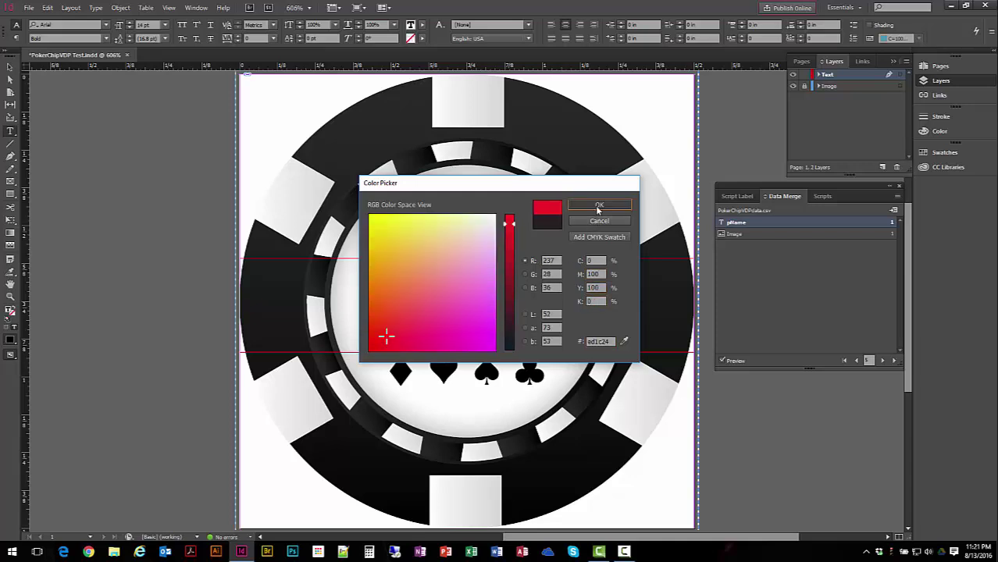
click(598, 205)
key(Escape)
Step: Check the red name text in the preview of the earlier records, finish on the first record and deselect the frame
click(857, 361)
click(857, 361)
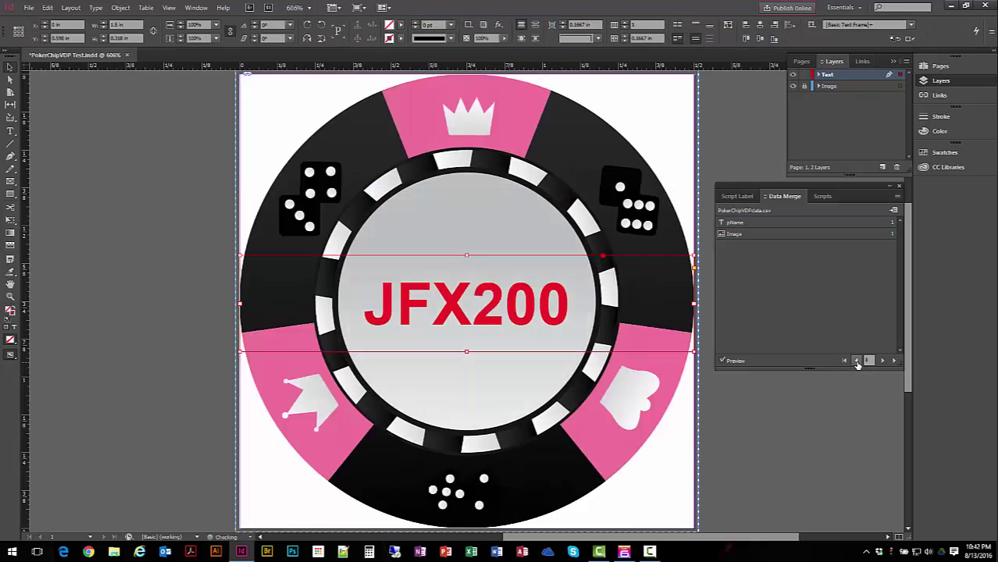
click(857, 361)
click(857, 361)
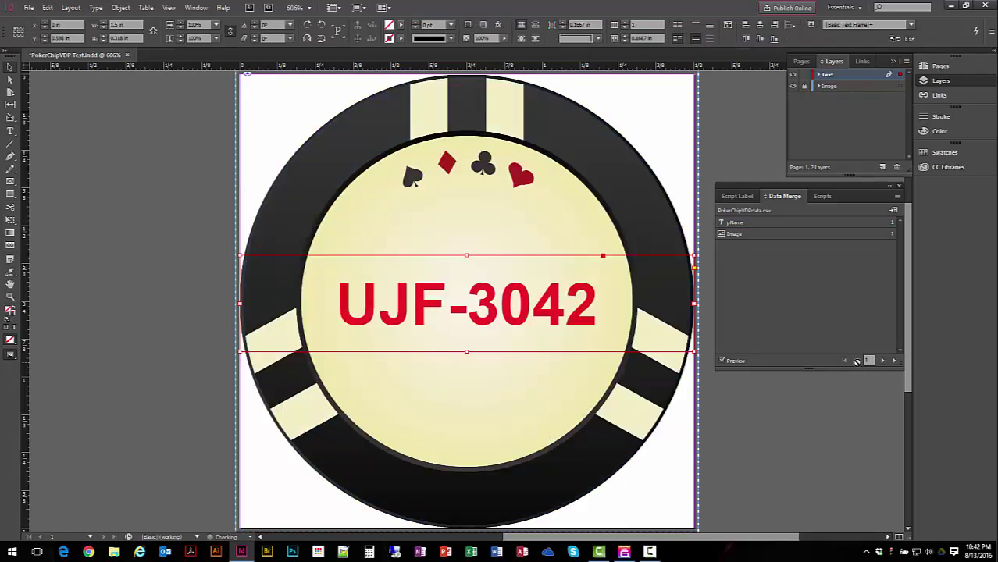
click(884, 361)
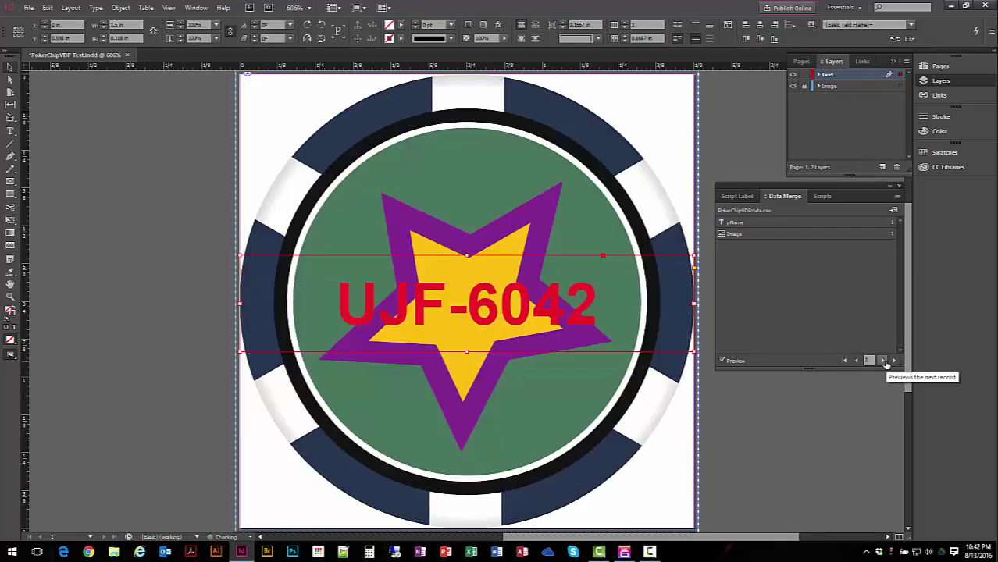
click(847, 362)
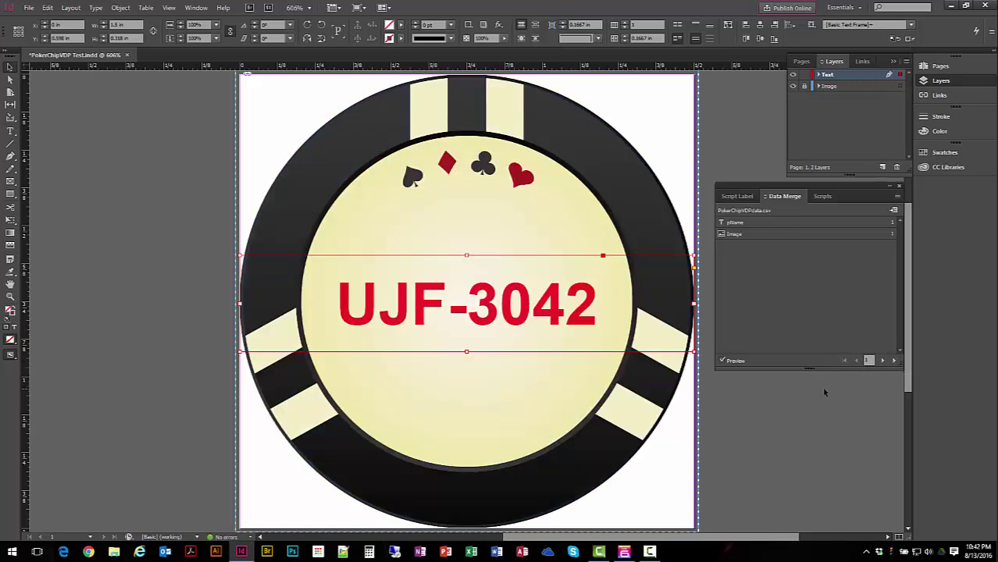
click(824, 392)
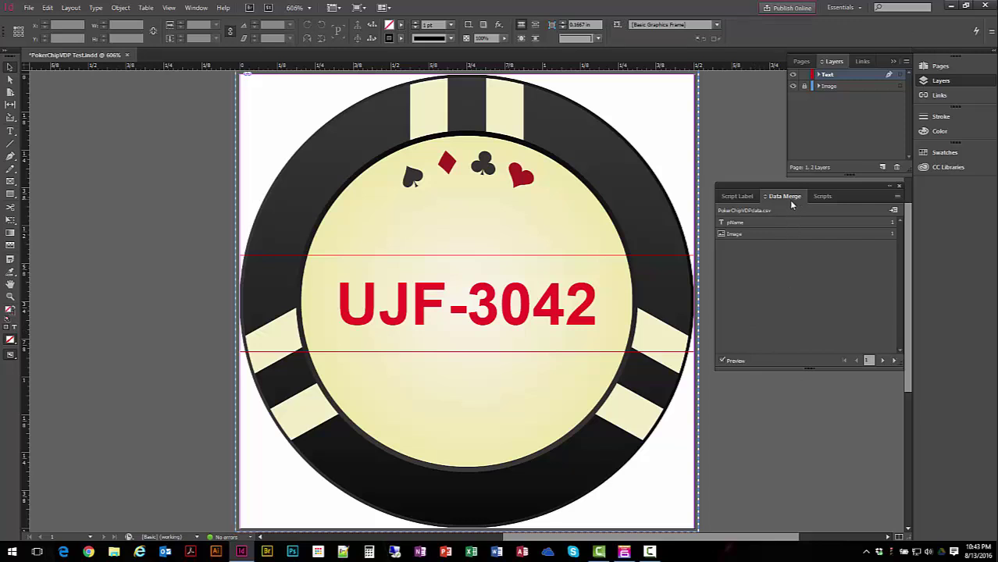
Step: Start the data merge export to PDF for all records with a single record per page, reviewing the image placement and layout options
click(898, 197)
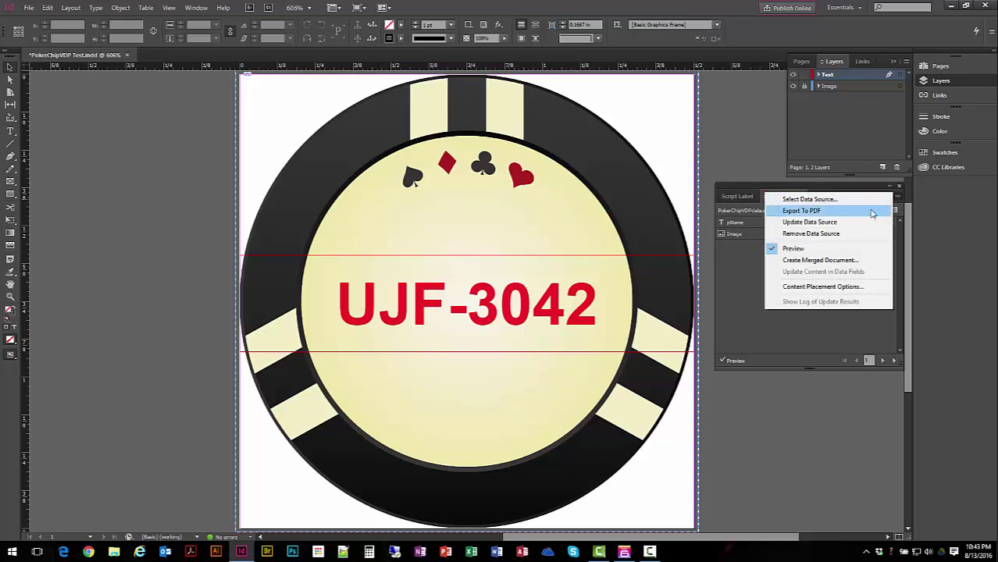
click(872, 211)
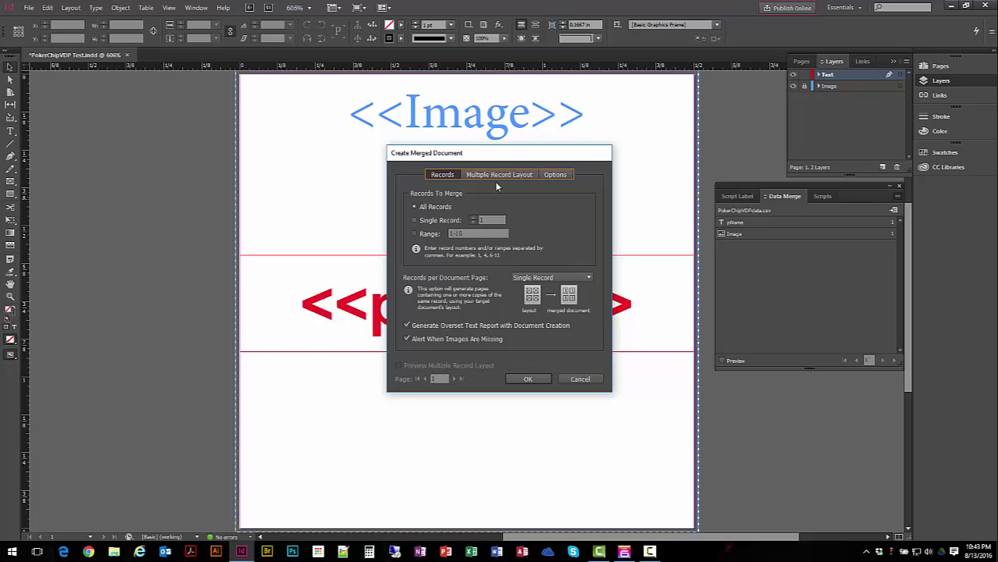
click(548, 178)
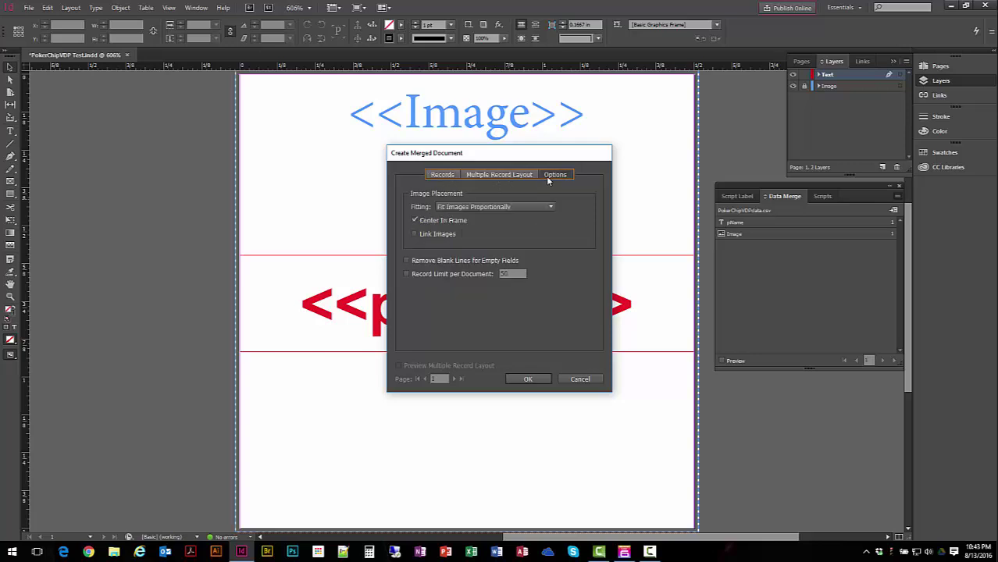
click(486, 175)
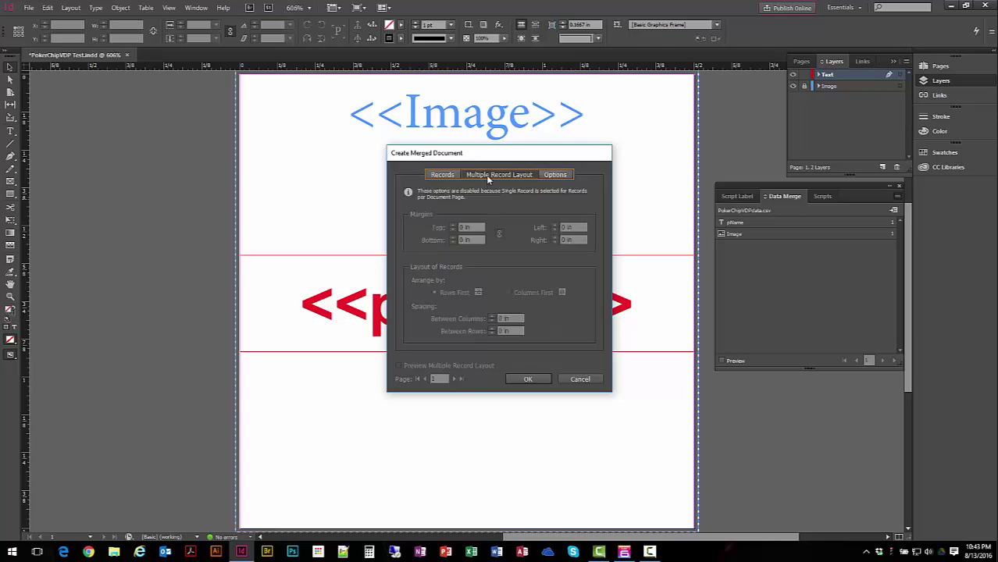
click(442, 175)
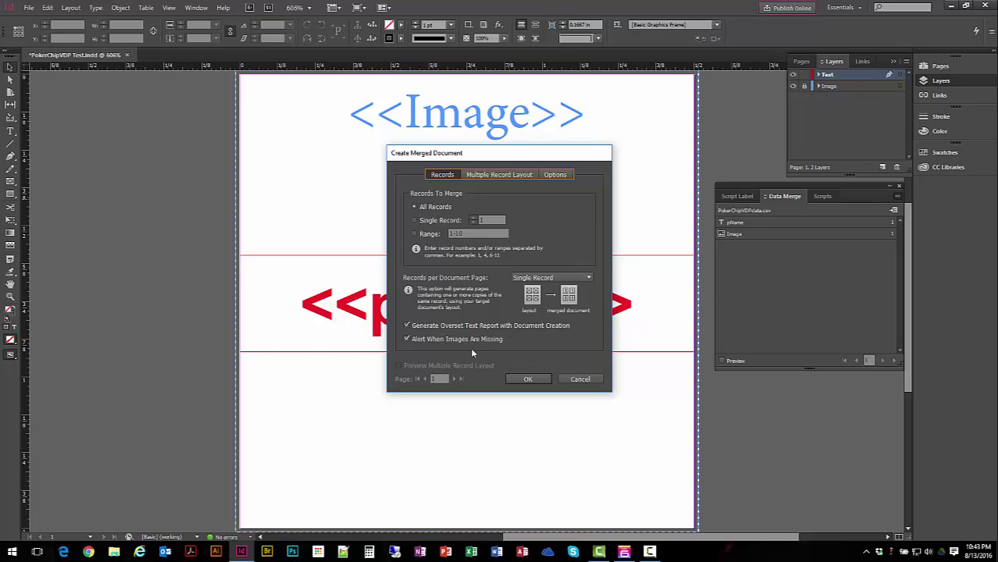
click(529, 379)
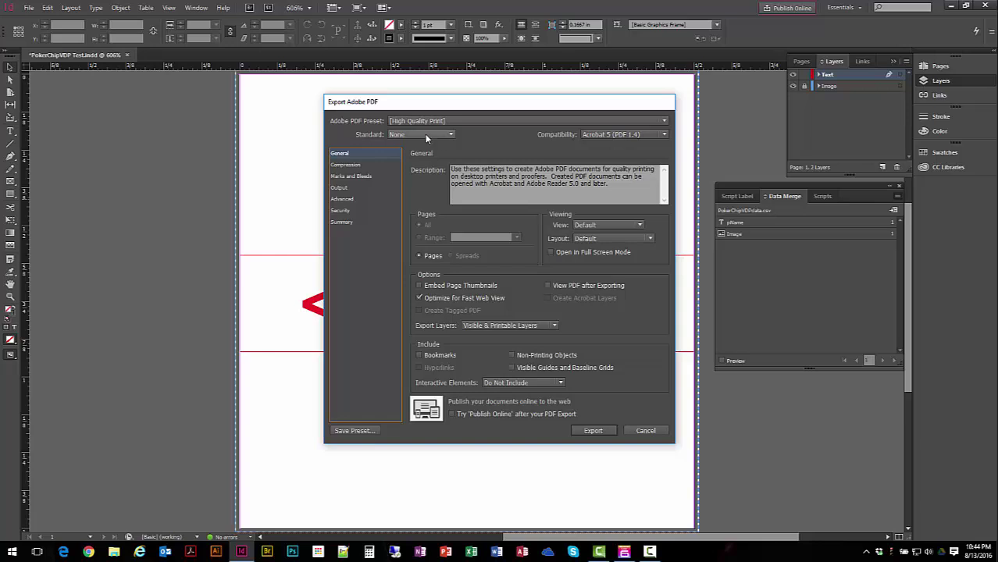
Step: Export the merged records with the High Quality Print preset to the Desktop as PokerChipVDP v1.pdf and dismiss the merge message
click(594, 431)
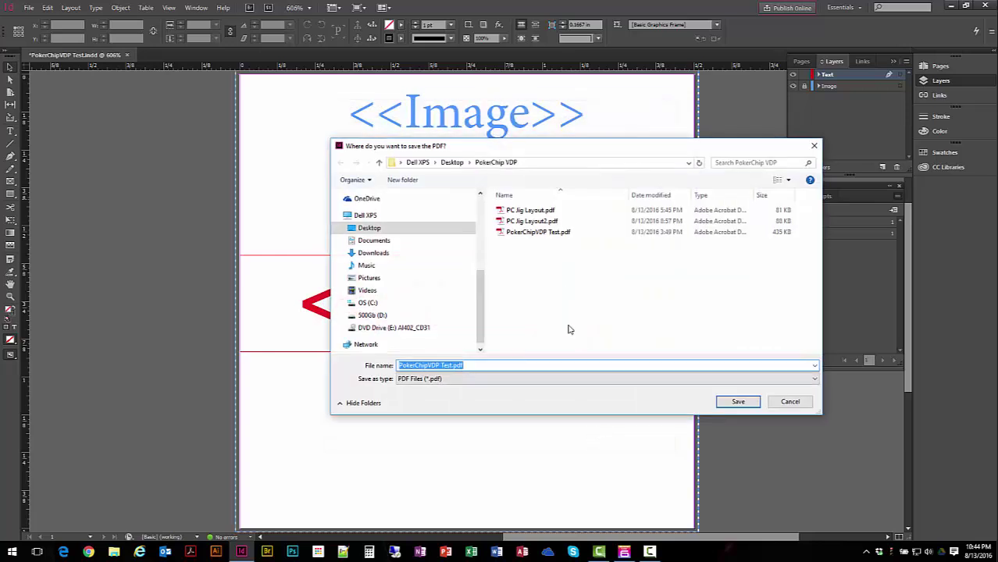
click(452, 162)
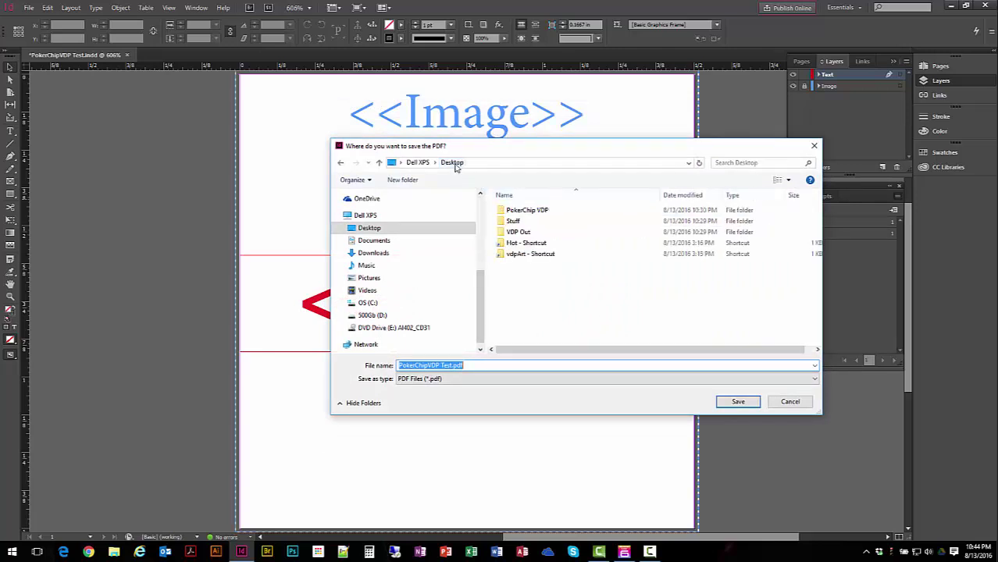
click(451, 366)
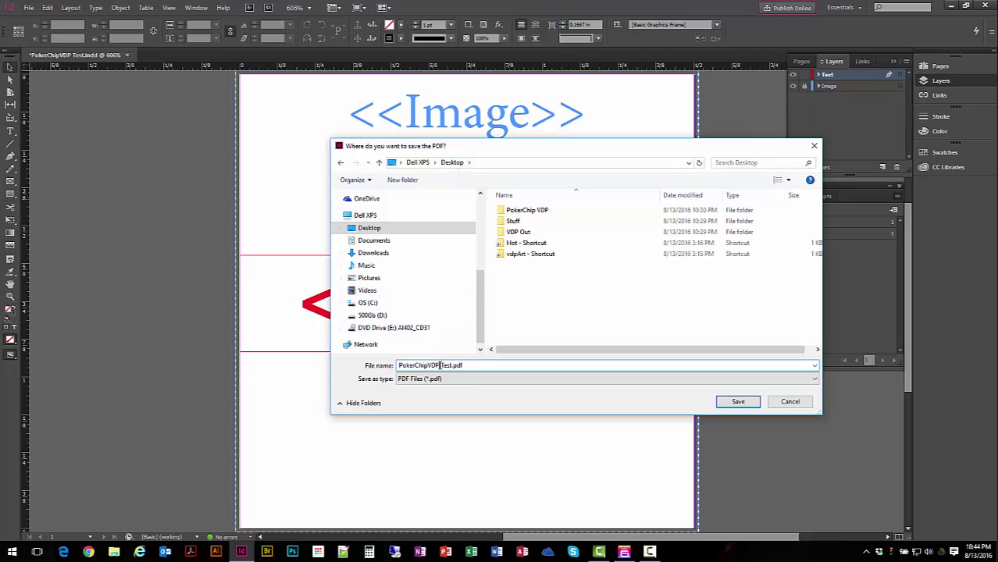
drag(440, 365, 453, 365)
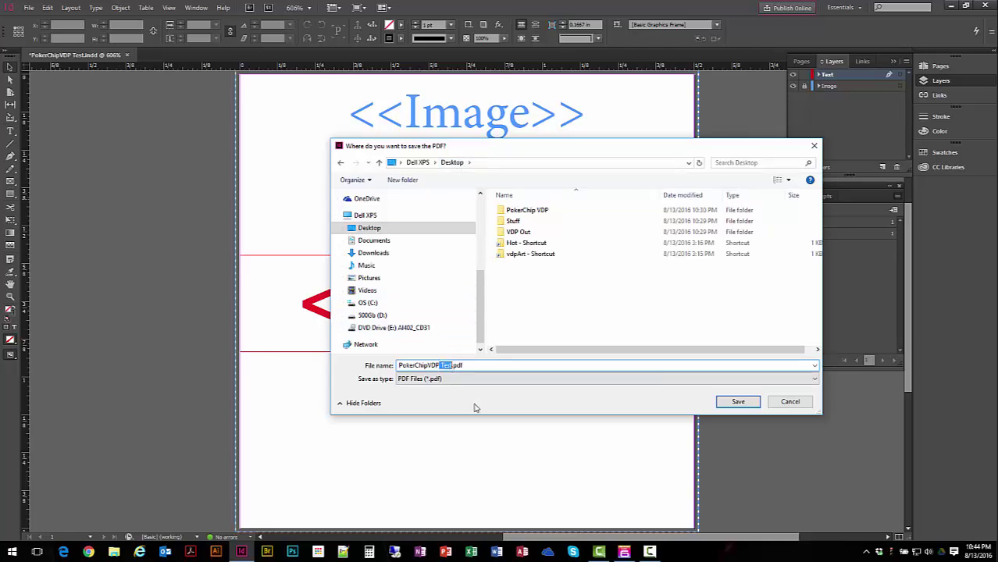
key(BackSpace)
text(v1)
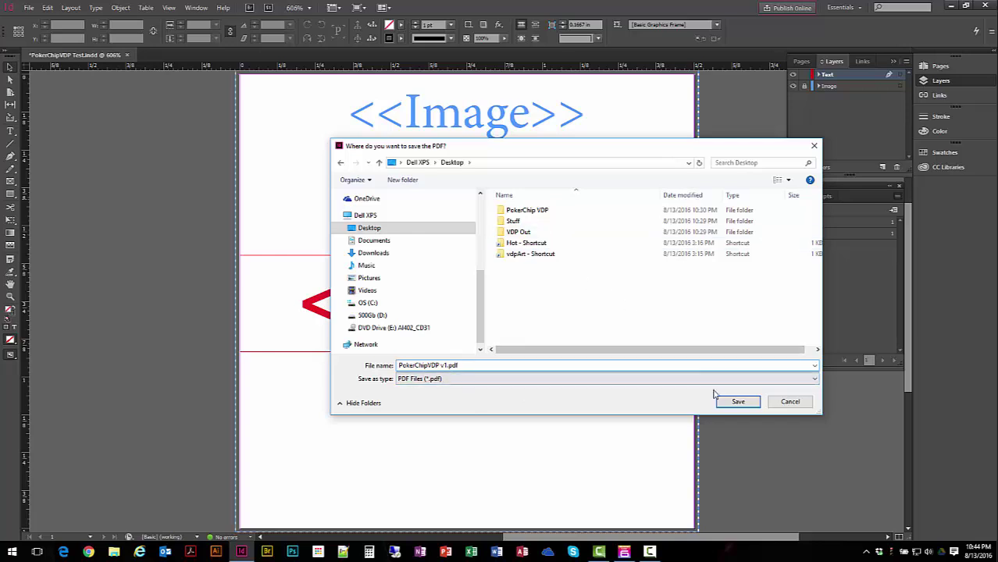
click(737, 402)
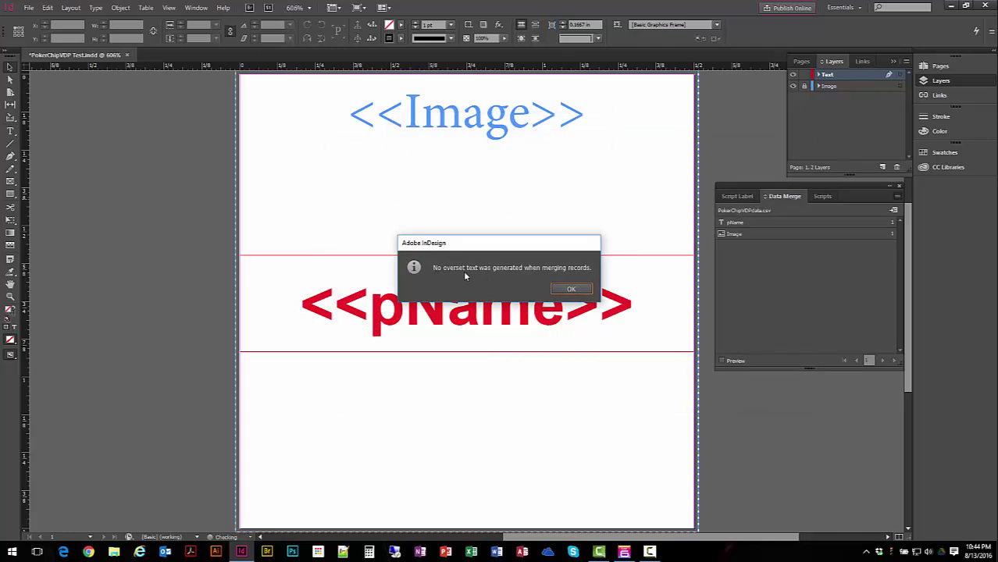
click(566, 290)
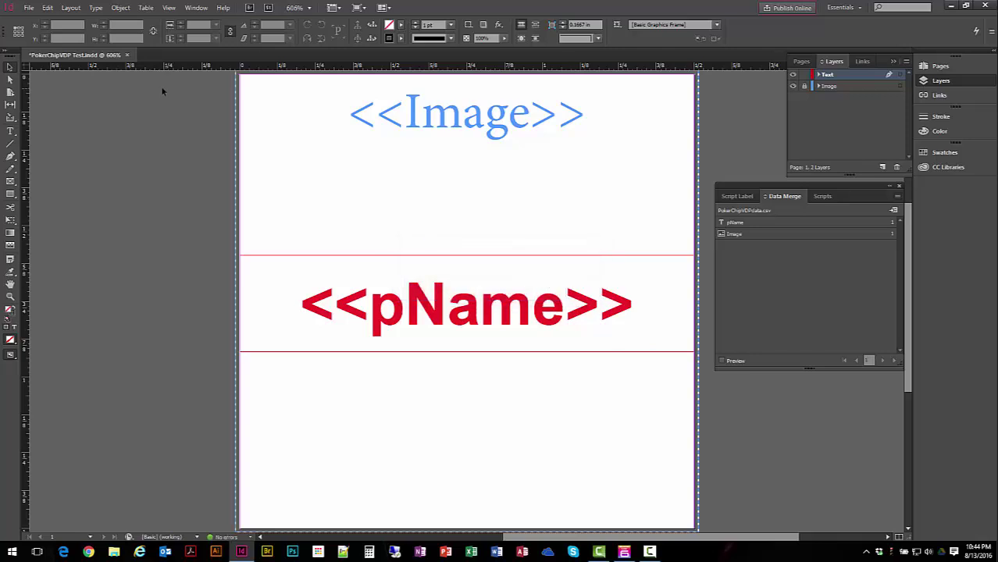
Step: Save the poker chip merge document and minimize its window to reach the desktop
click(29, 7)
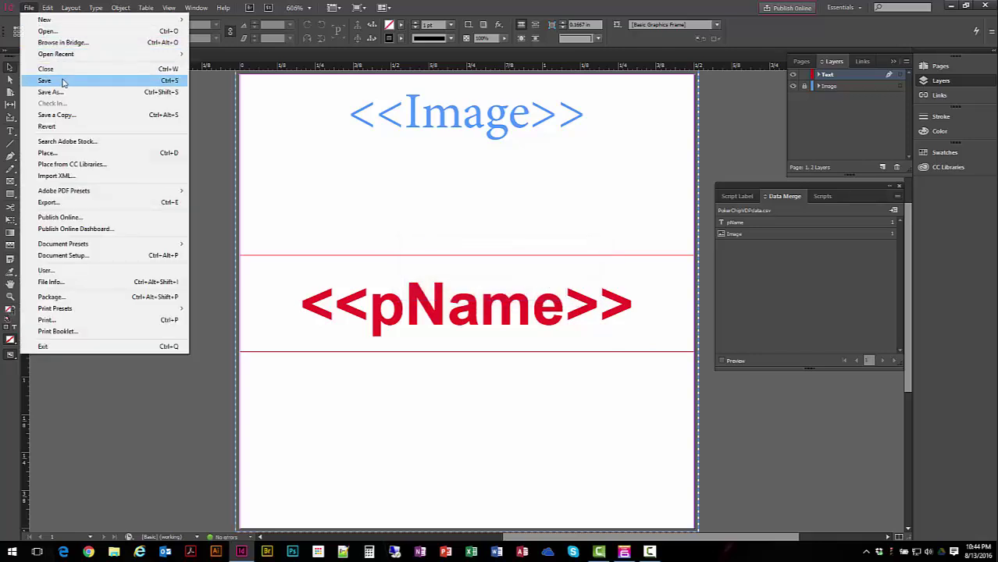
click(62, 81)
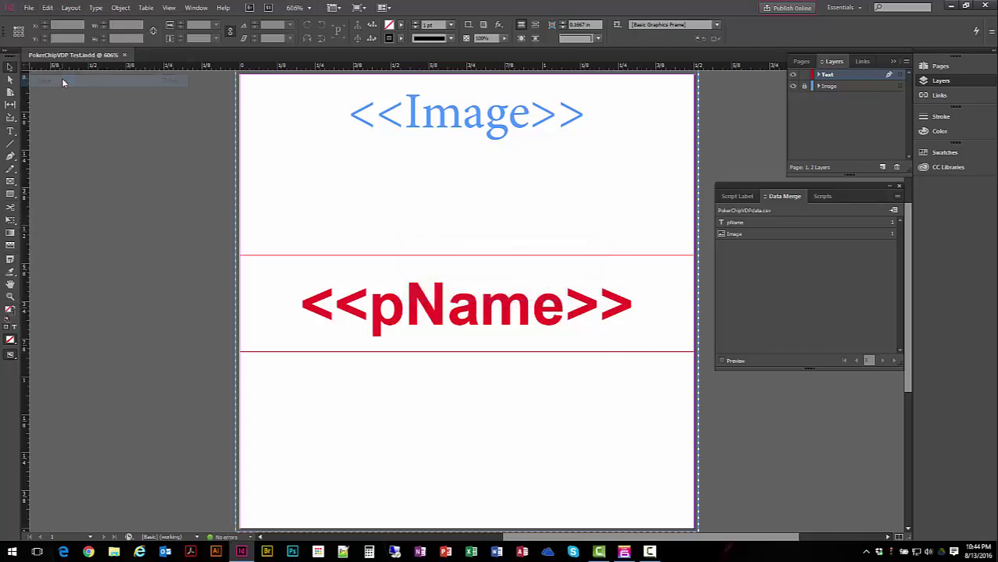
click(952, 7)
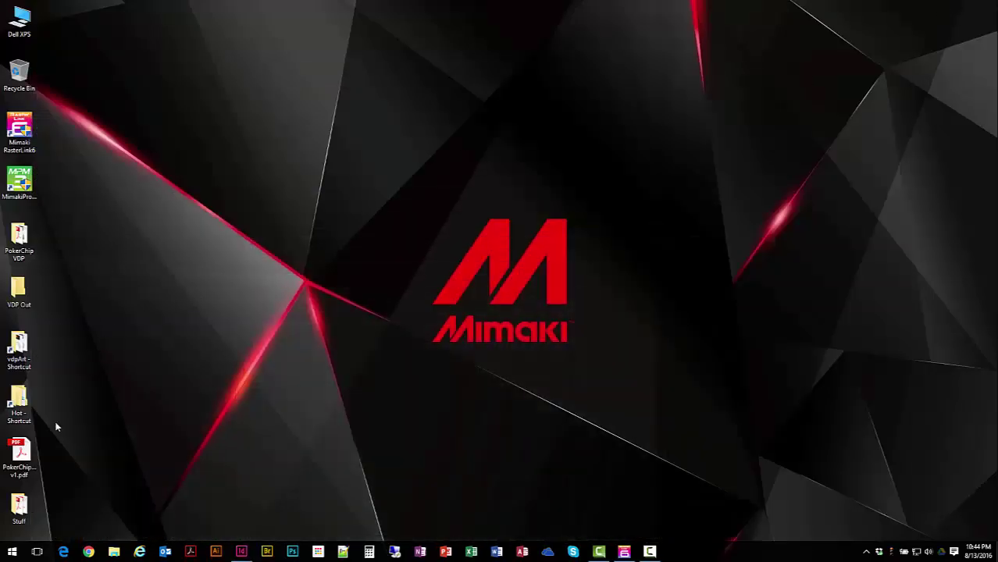
Step: Open PokerChipVDP v1.pdf from the desktop in Acrobat, page through every merged chip to the last page, and close it
double_click(21, 453)
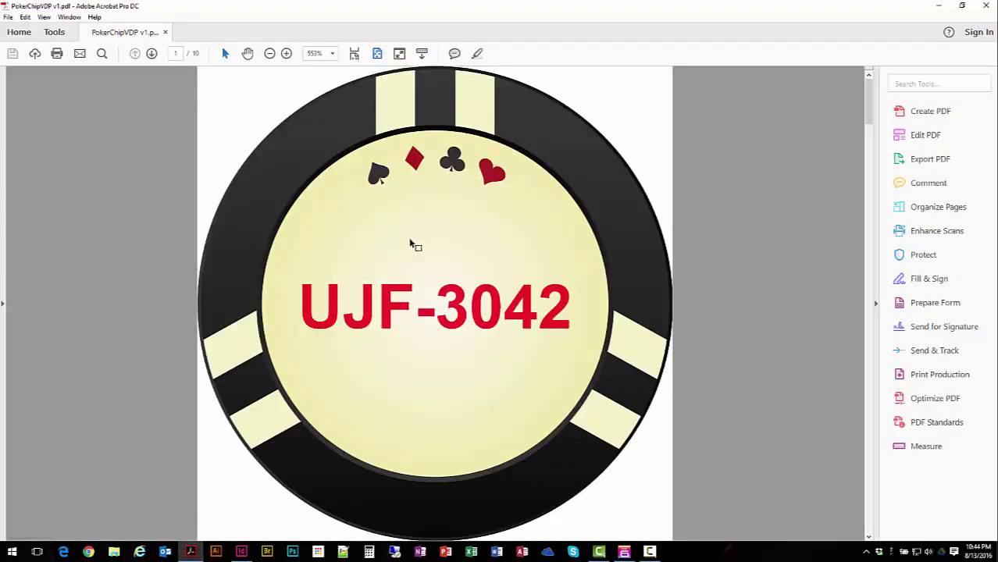
click(152, 53)
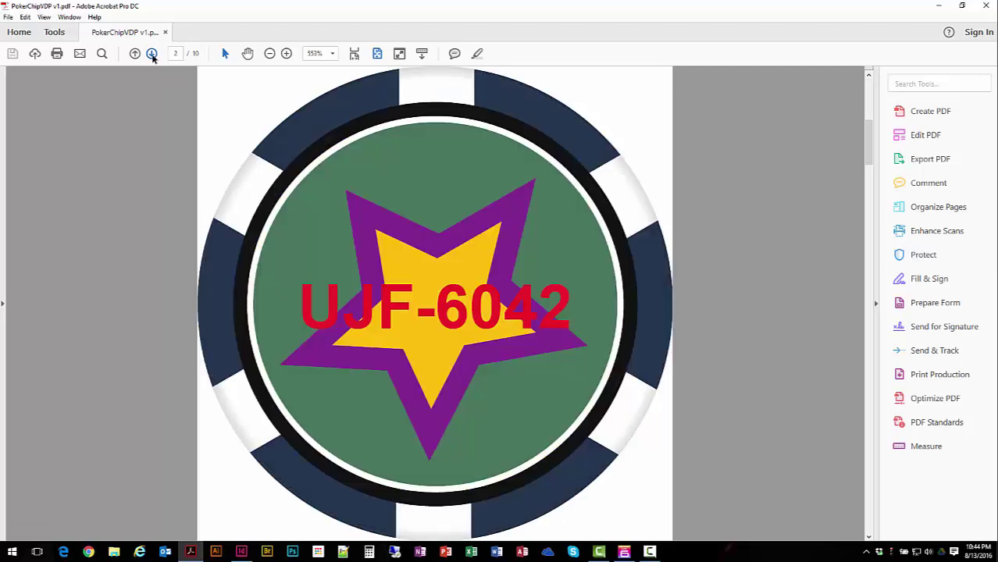
click(151, 53)
click(152, 53)
click(152, 53)
click(151, 53)
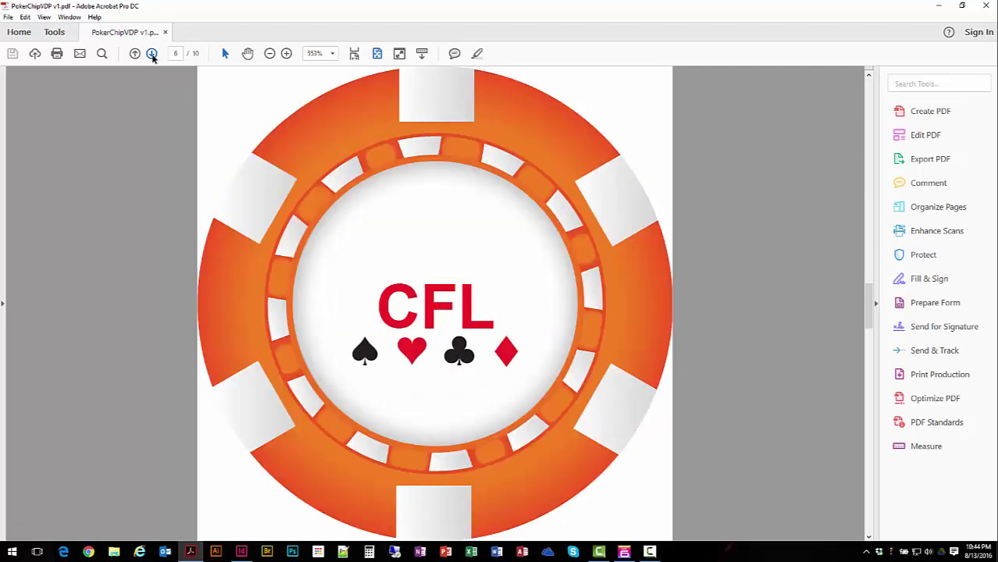
click(152, 53)
click(151, 53)
click(152, 53)
click(151, 53)
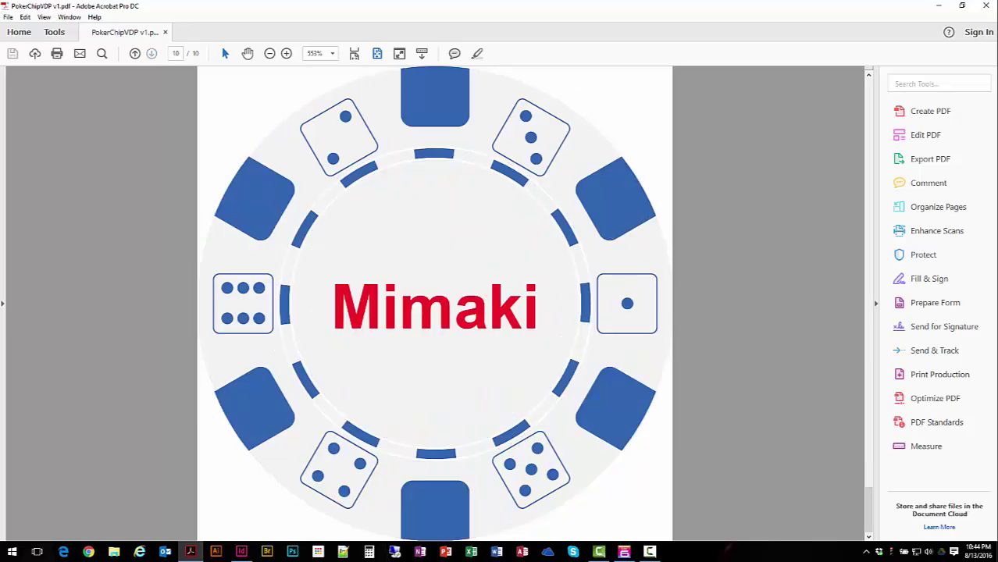
click(989, 8)
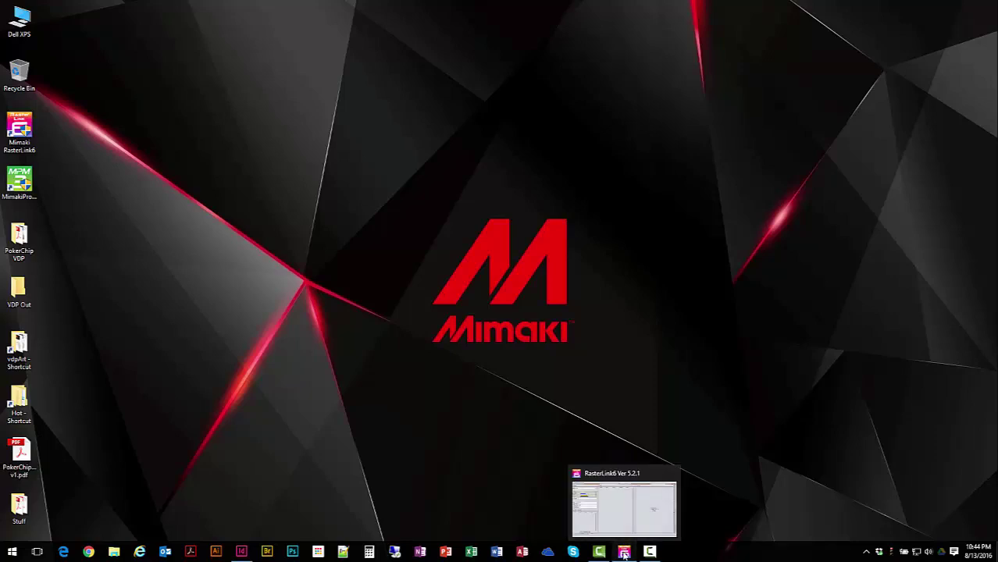
click(617, 504)
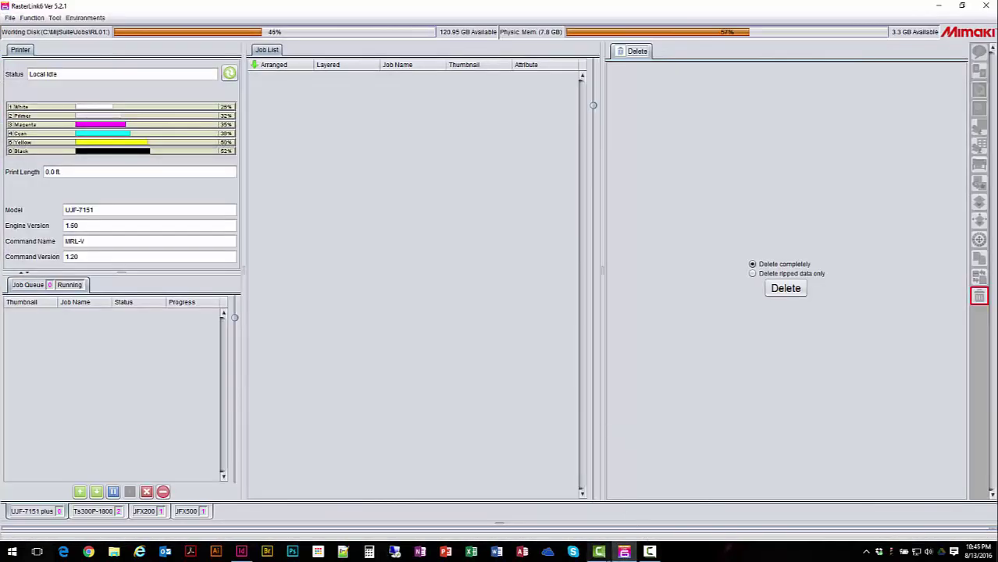
click(649, 553)
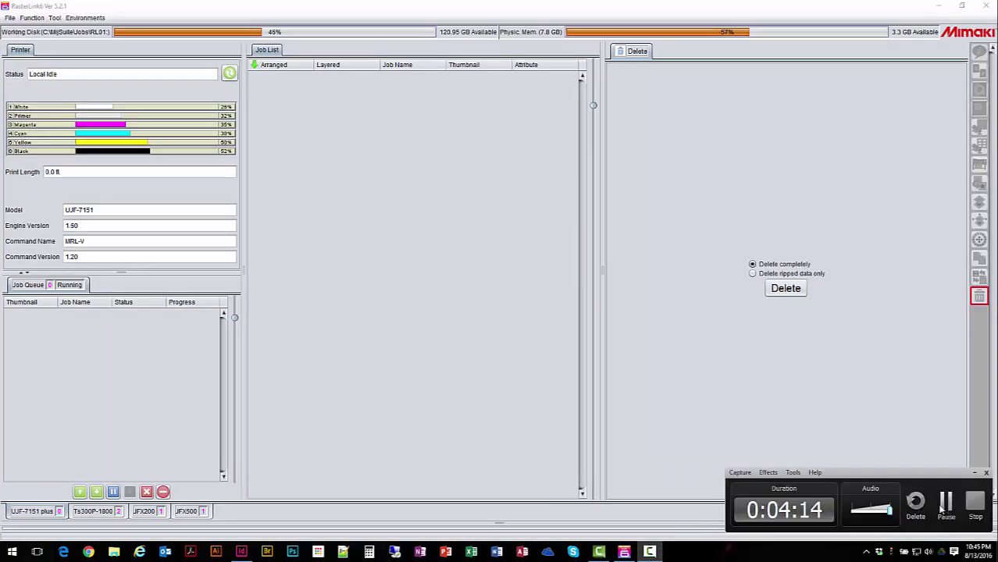
click(947, 504)
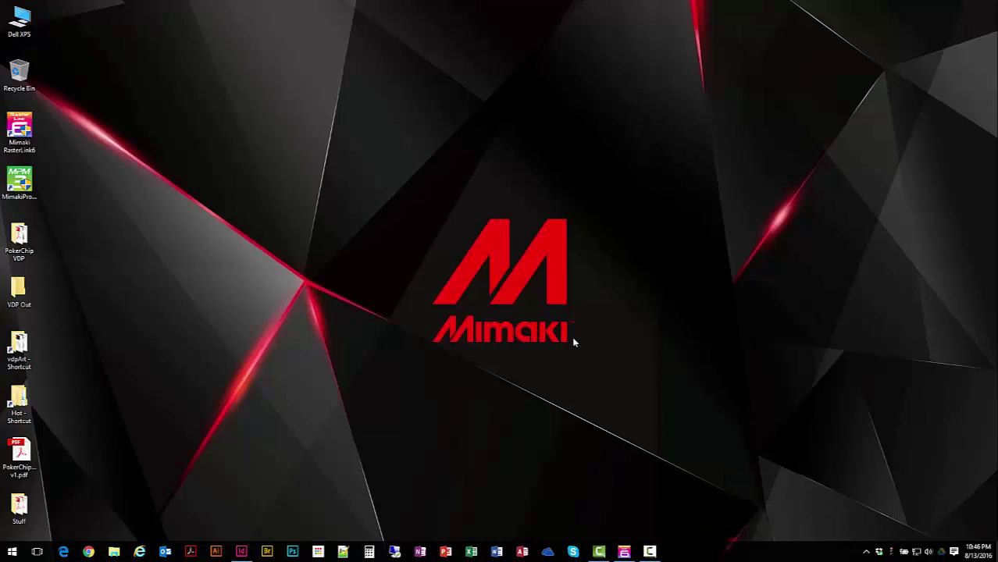
Step: Switch to RasterLink6 and load PokerChipVDP v1.pdf from the Desktop as a print job for the UJF-7151 plus printer
click(625, 552)
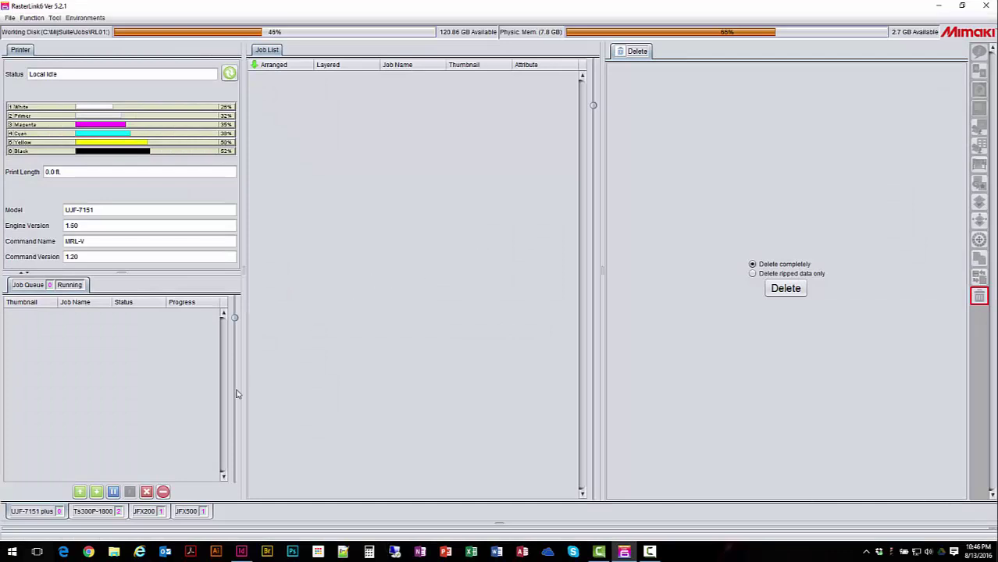
click(42, 512)
click(10, 18)
click(16, 30)
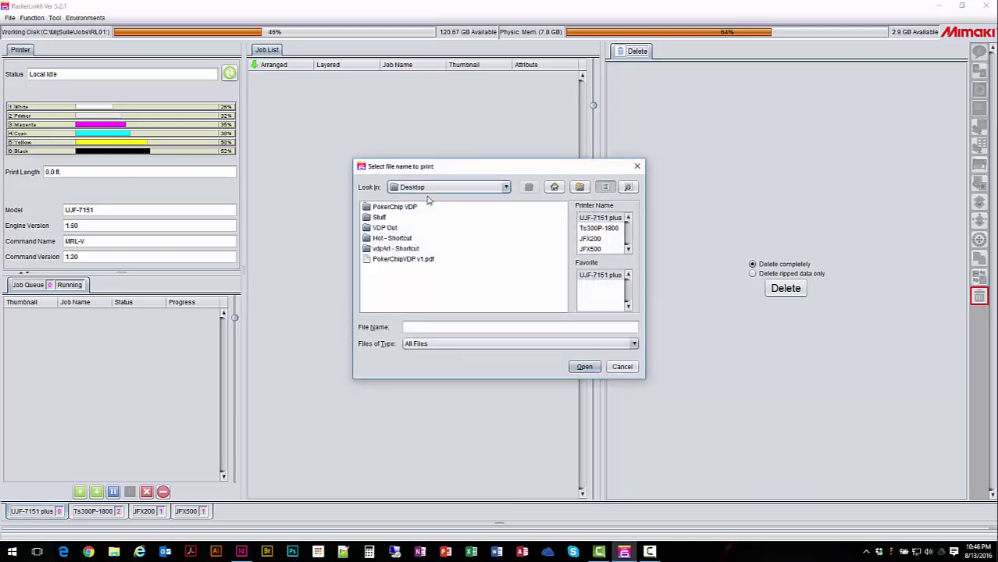
click(410, 262)
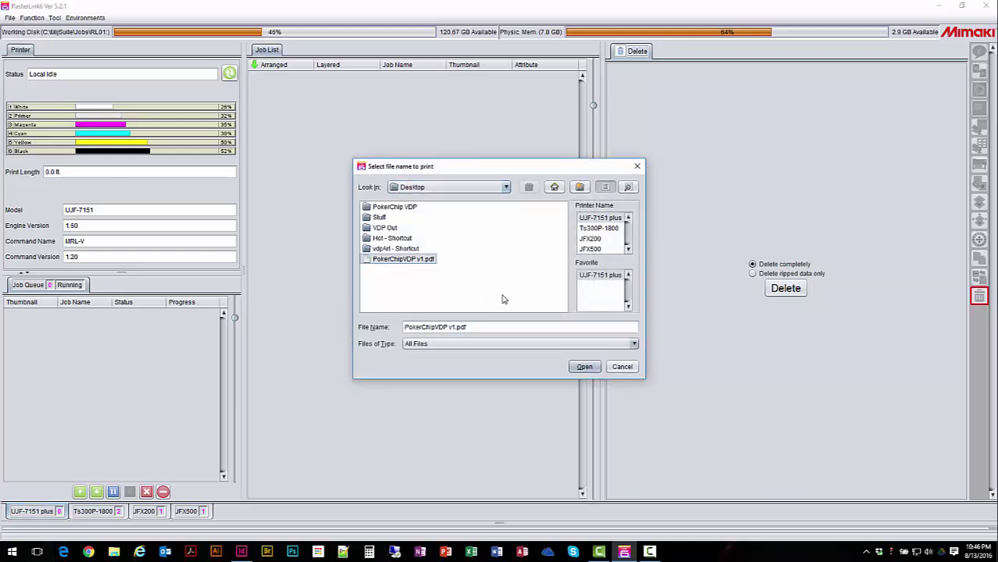
click(589, 221)
click(584, 367)
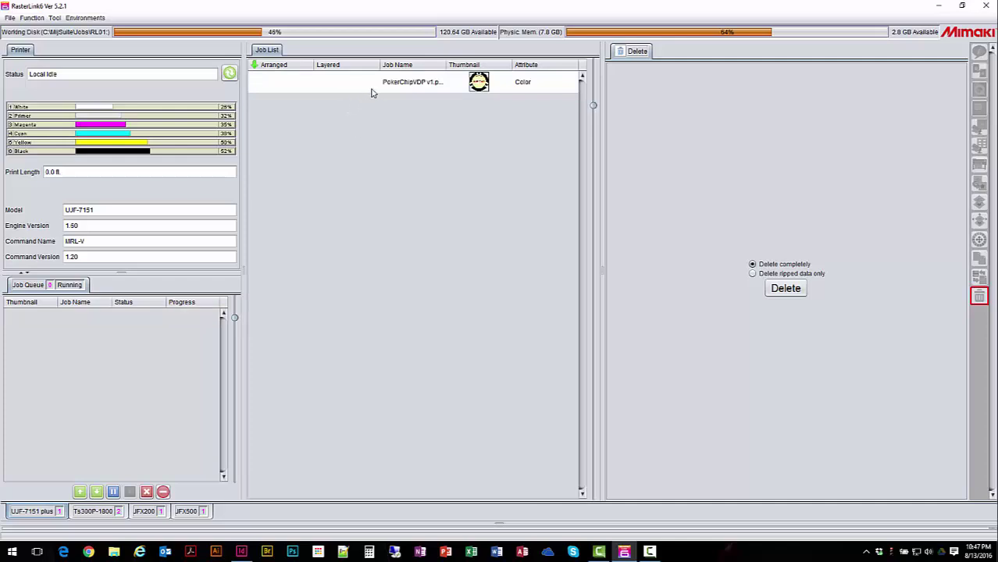
Step: Select the PokerChipVDP v1.pdf job and examine its file properties and print quality settings
click(437, 86)
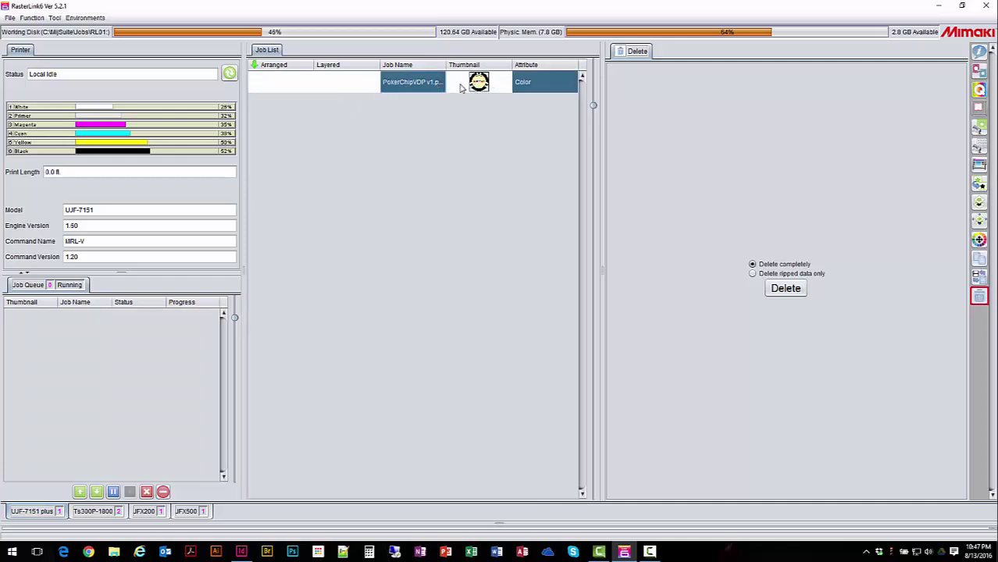
click(979, 51)
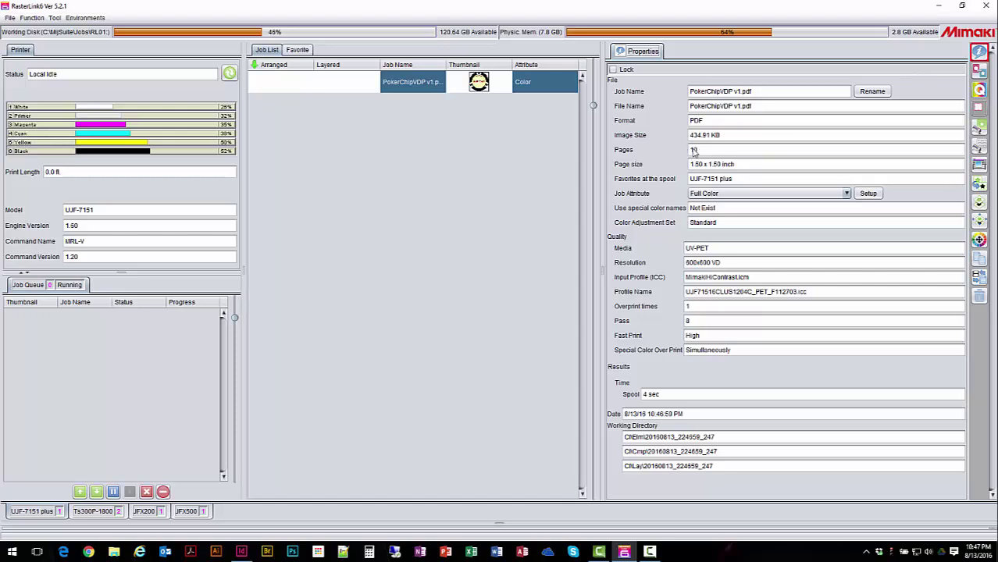
click(980, 91)
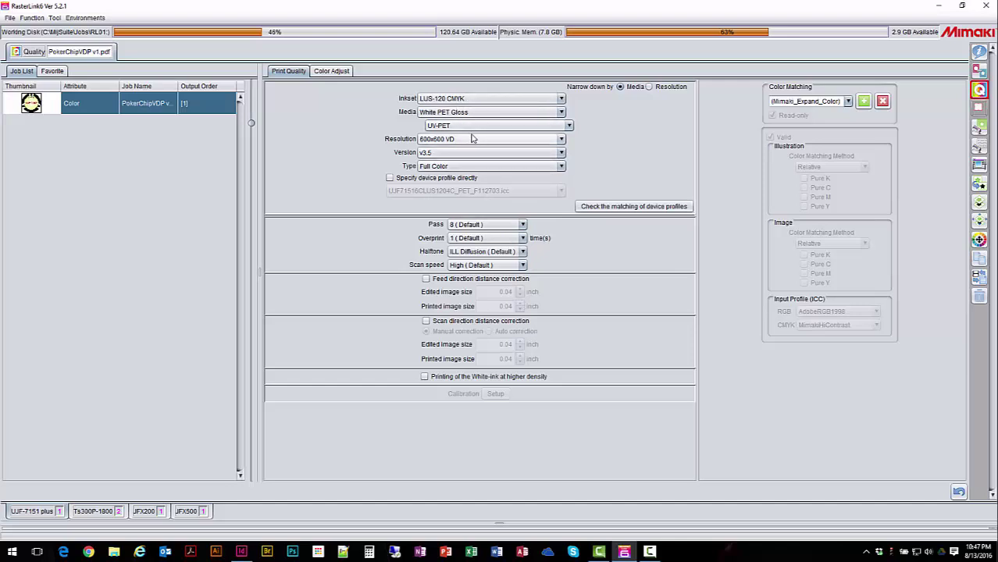
Step: Enable jig printing for the poker chip job with the Card sample jig and display the chips in the jig layout
click(982, 147)
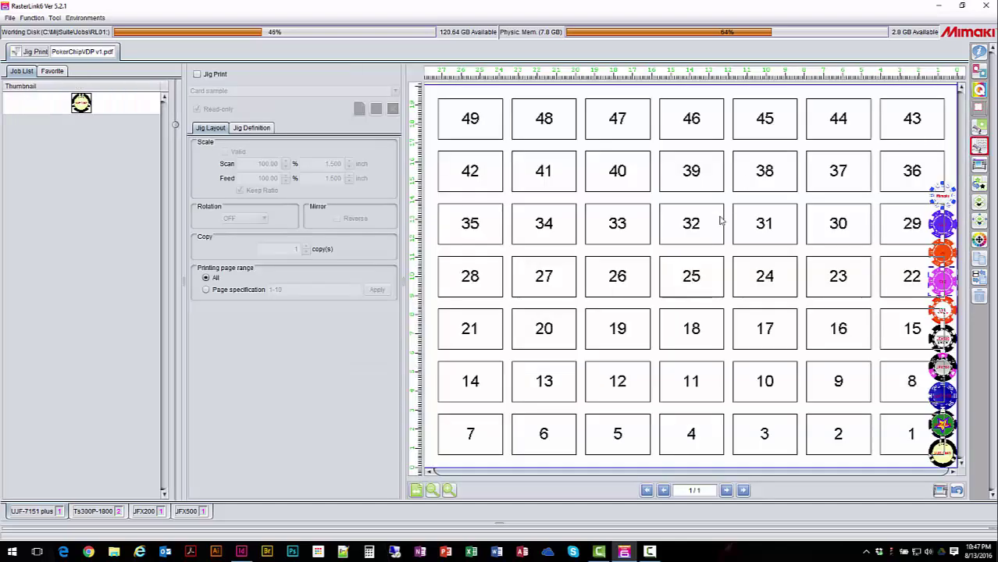
click(93, 109)
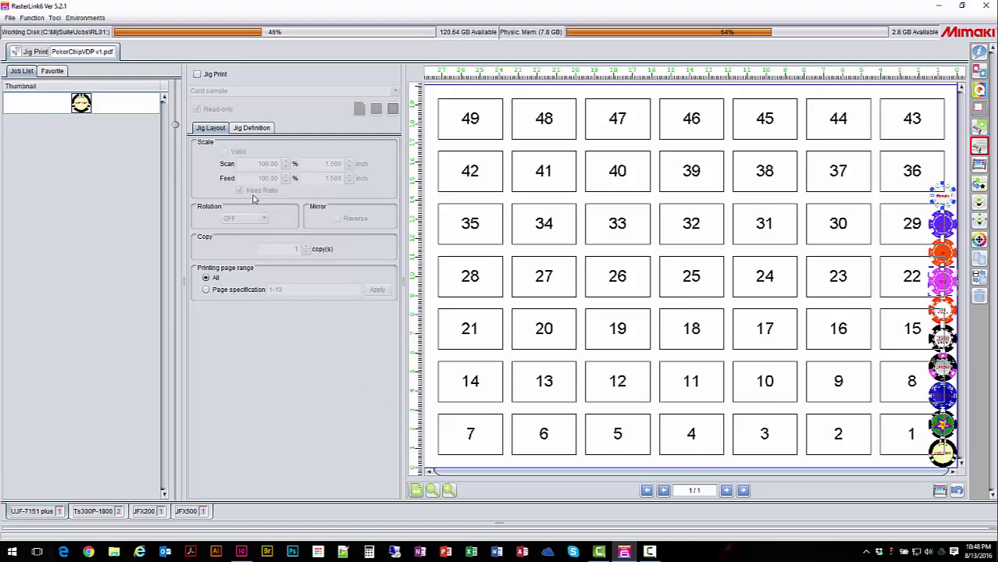
click(250, 129)
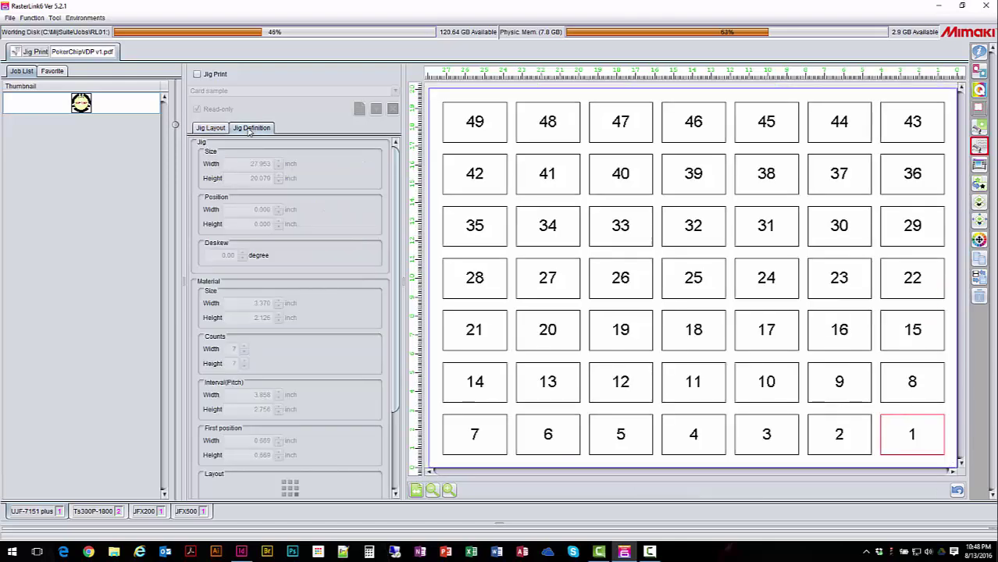
click(196, 75)
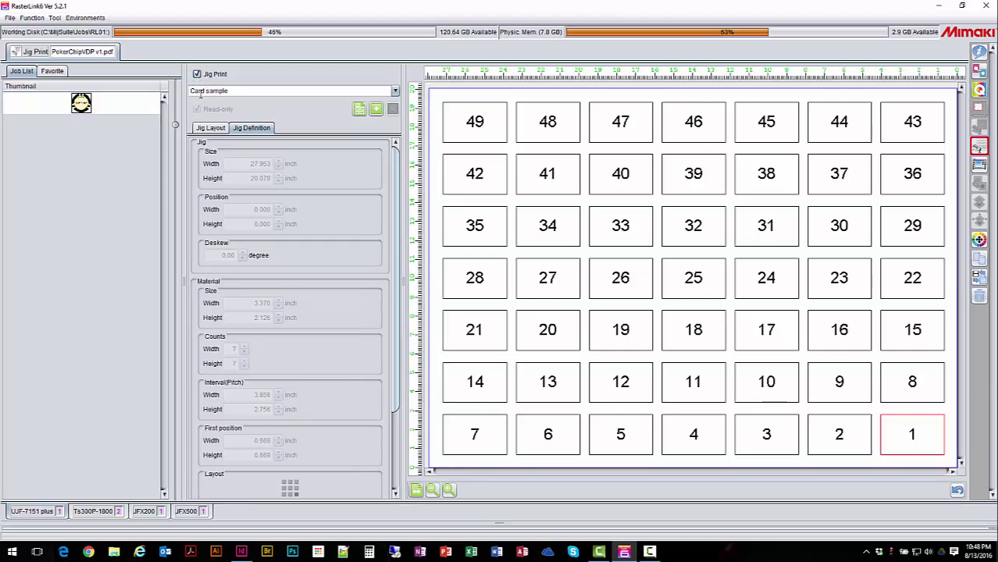
click(209, 128)
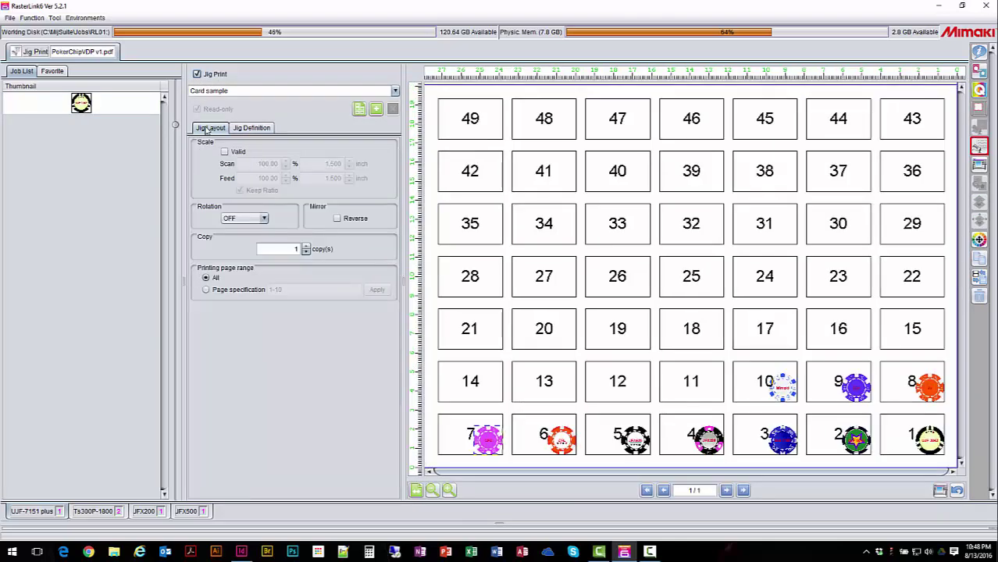
Step: Turn jig printing off to compare the layout and definition settings, re-enable it, and open the jig definition
click(197, 75)
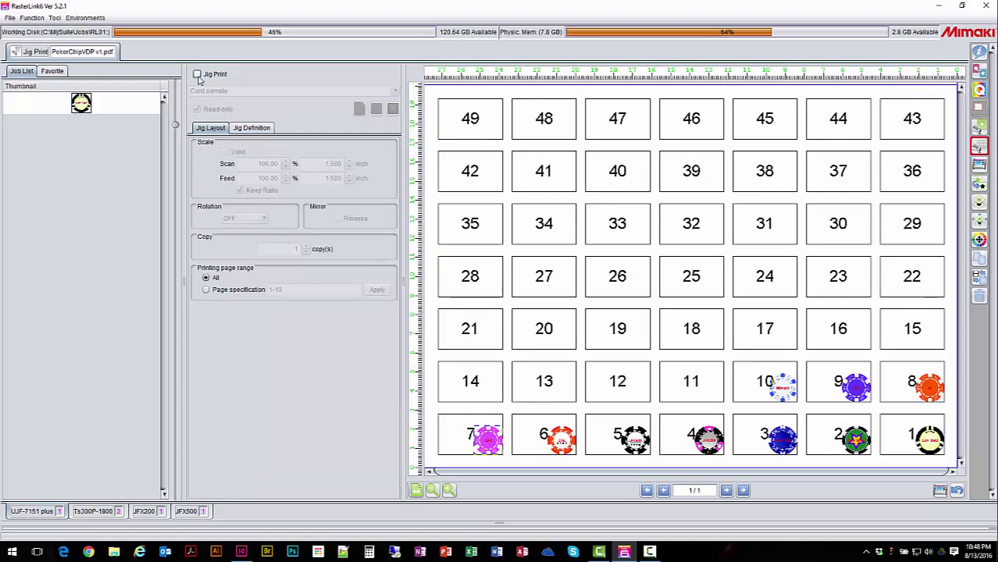
click(236, 129)
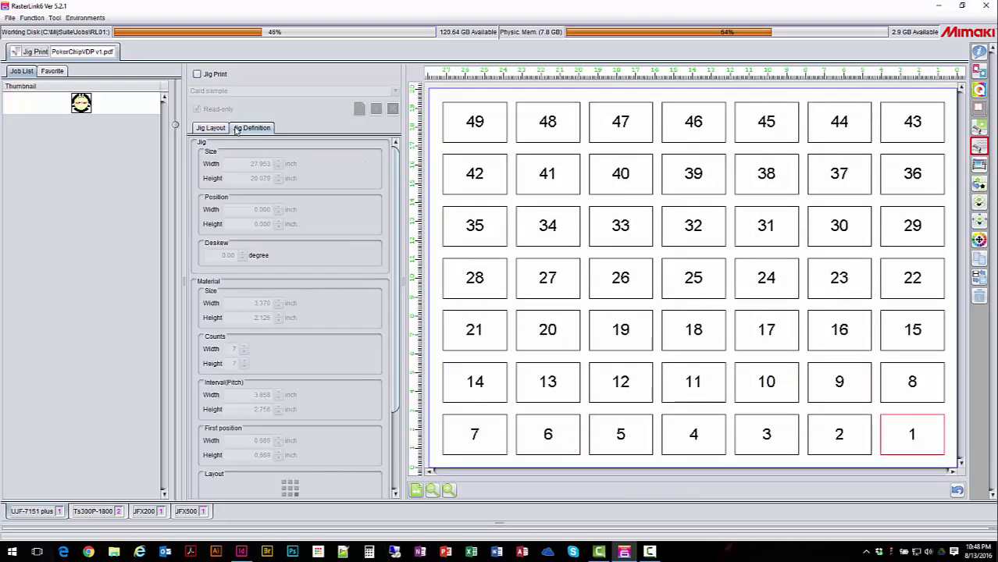
click(209, 129)
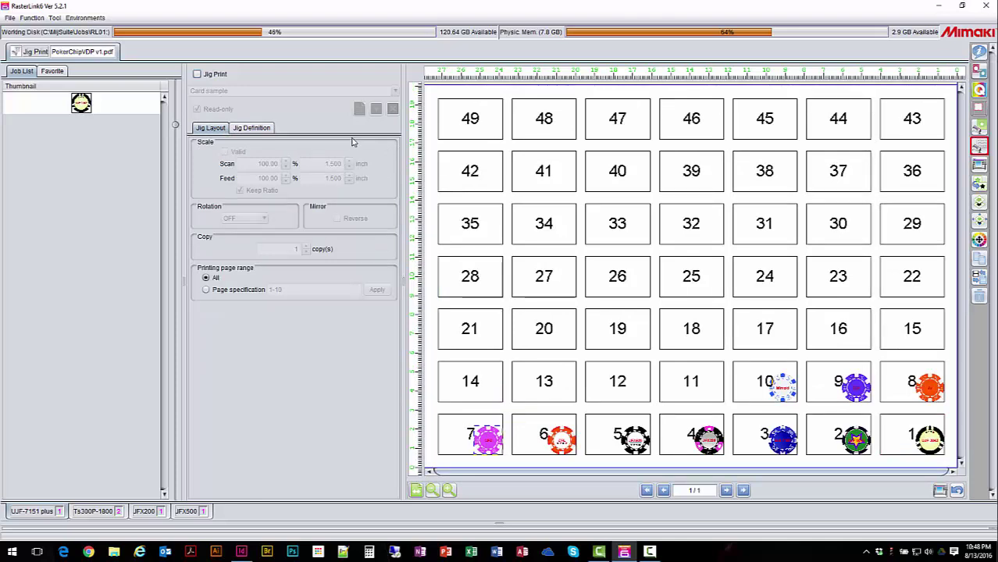
click(198, 74)
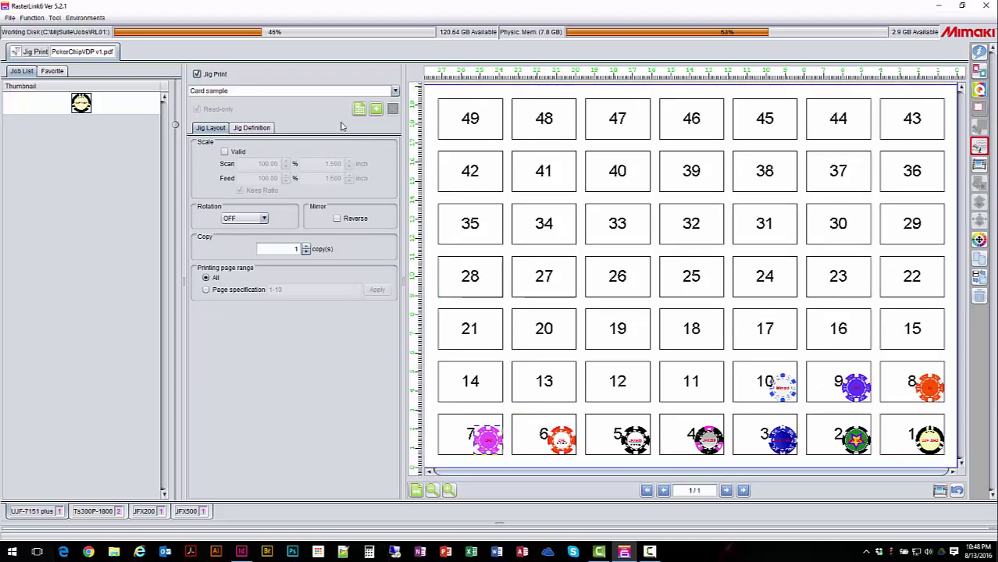
click(258, 131)
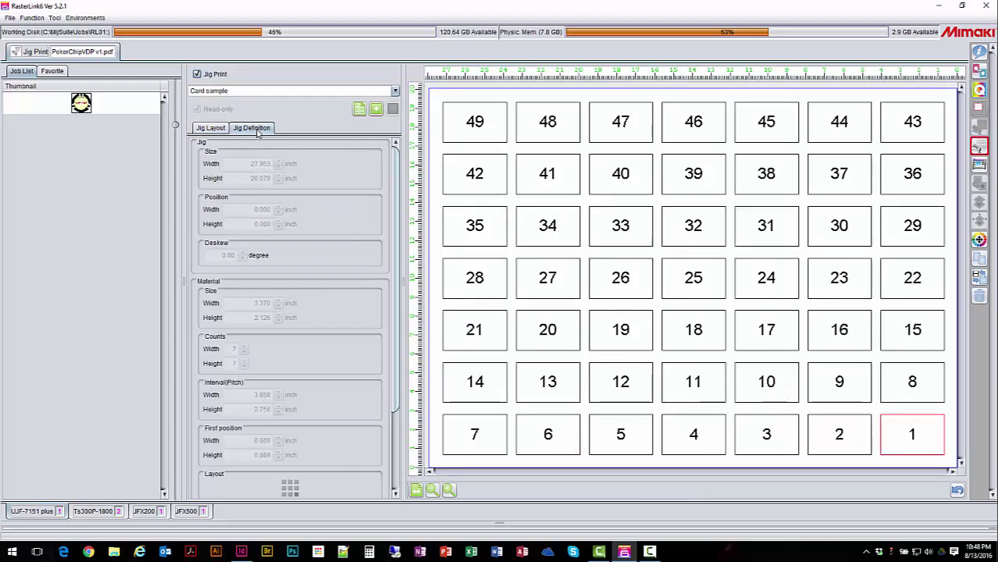
Step: Examine the Card sample jig's material, interval and first position settings, its chip layout and the job's properties
scroll(398, 279, down, 1)
scroll(397, 279, down, 3)
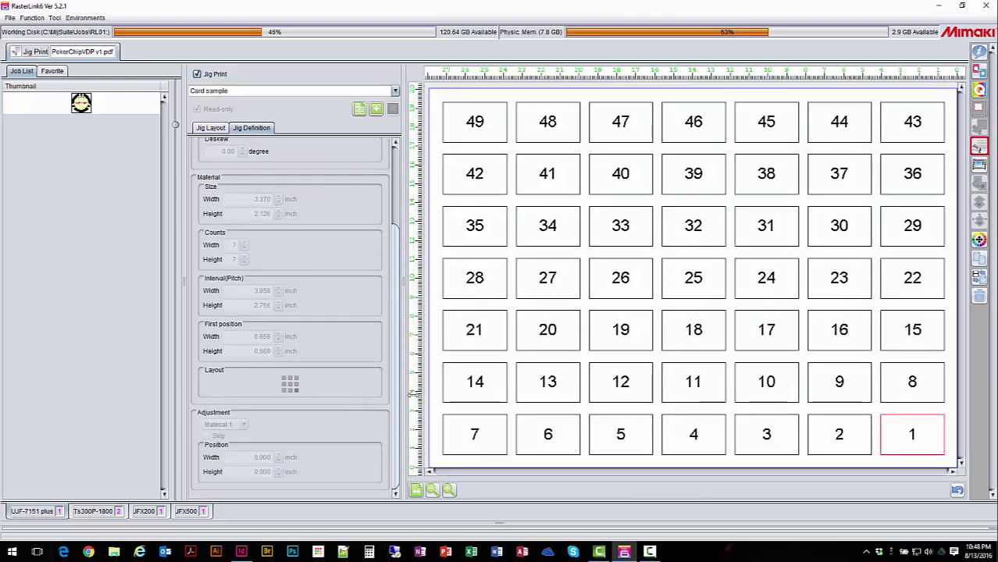
click(211, 128)
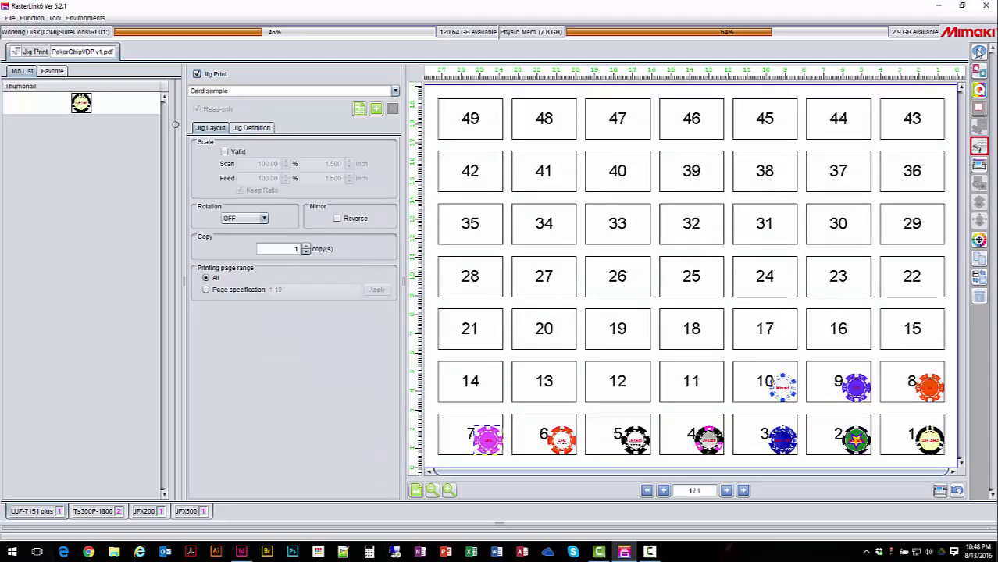
click(979, 53)
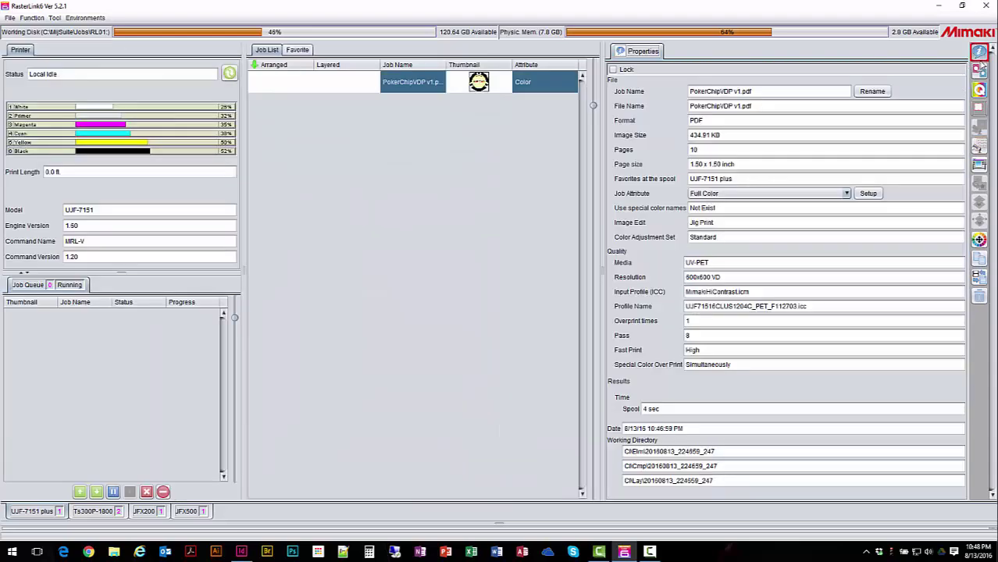
click(980, 147)
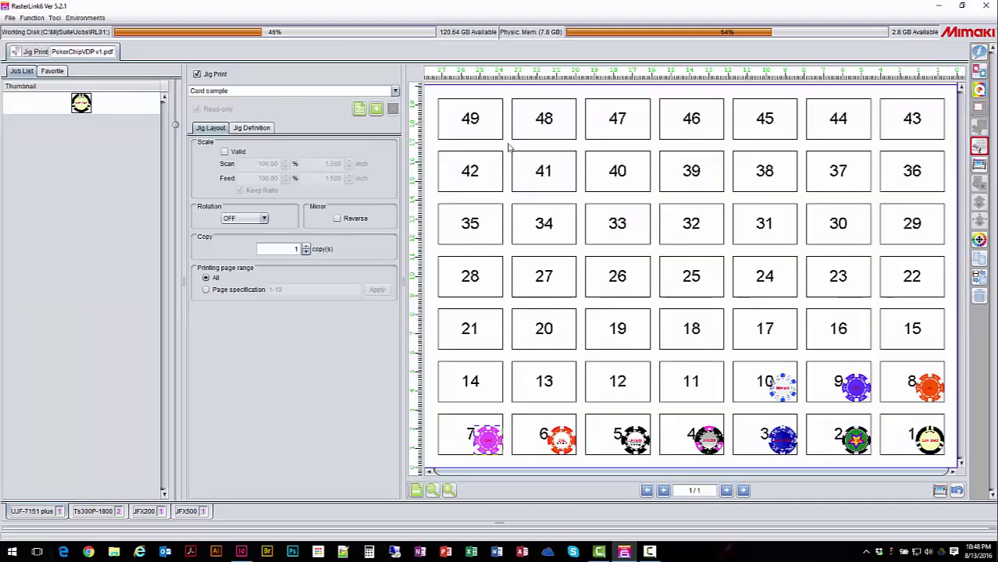
Step: Turn jig printing off for the poker chip job and return to the job's properties
click(197, 74)
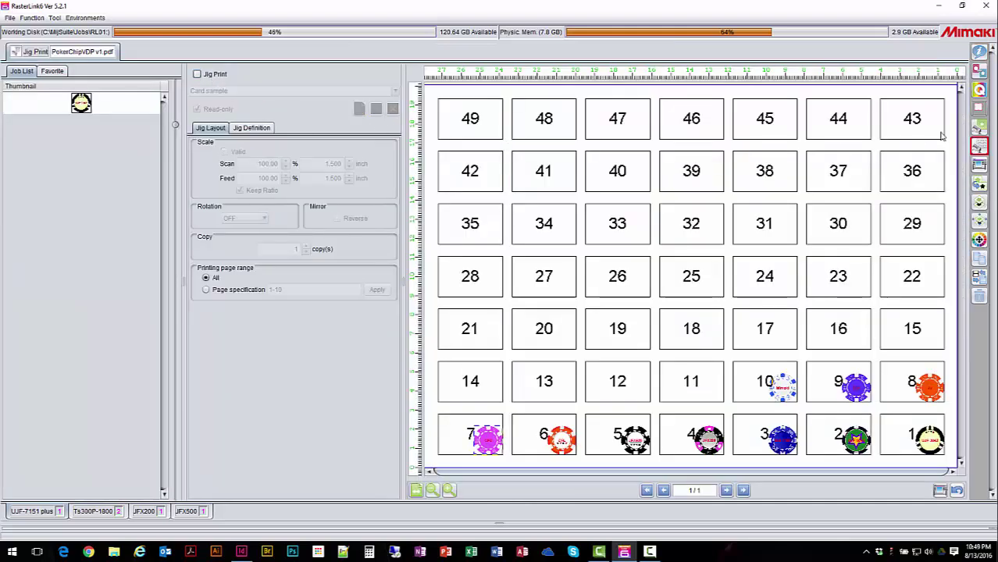
click(980, 52)
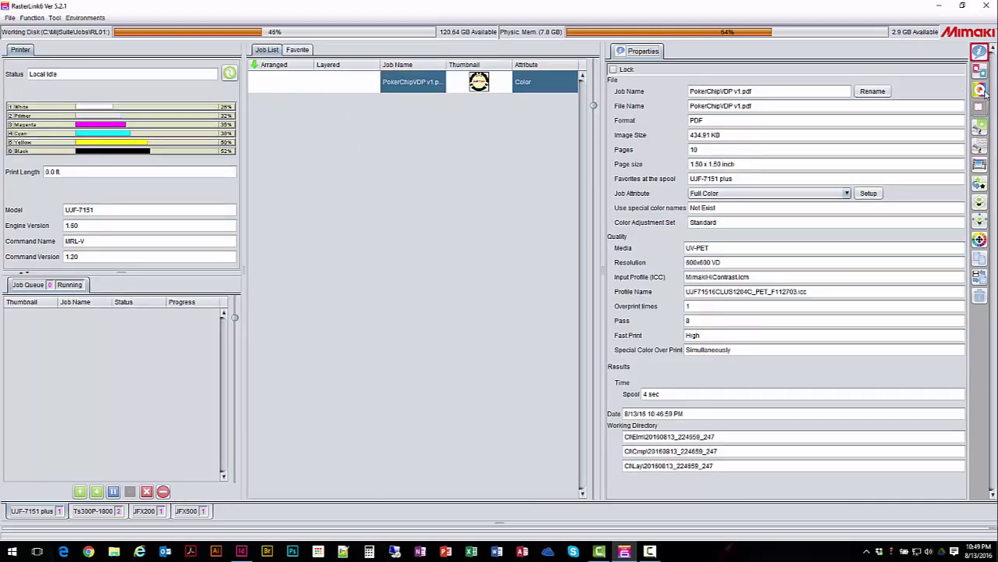
click(981, 149)
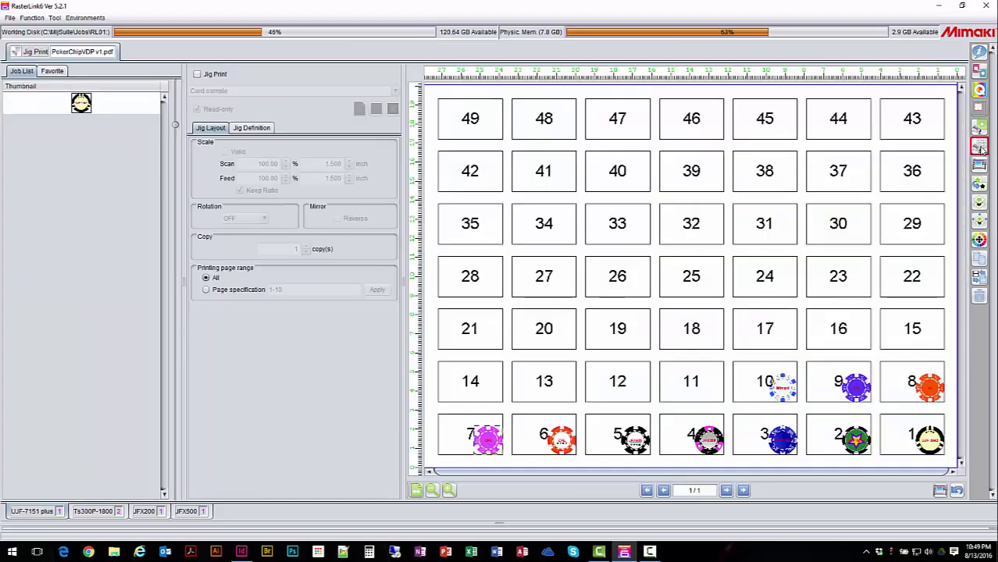
click(979, 52)
Step: Delete all data of the PokerChipVDP v1.pdf job from the job list
right_click(418, 91)
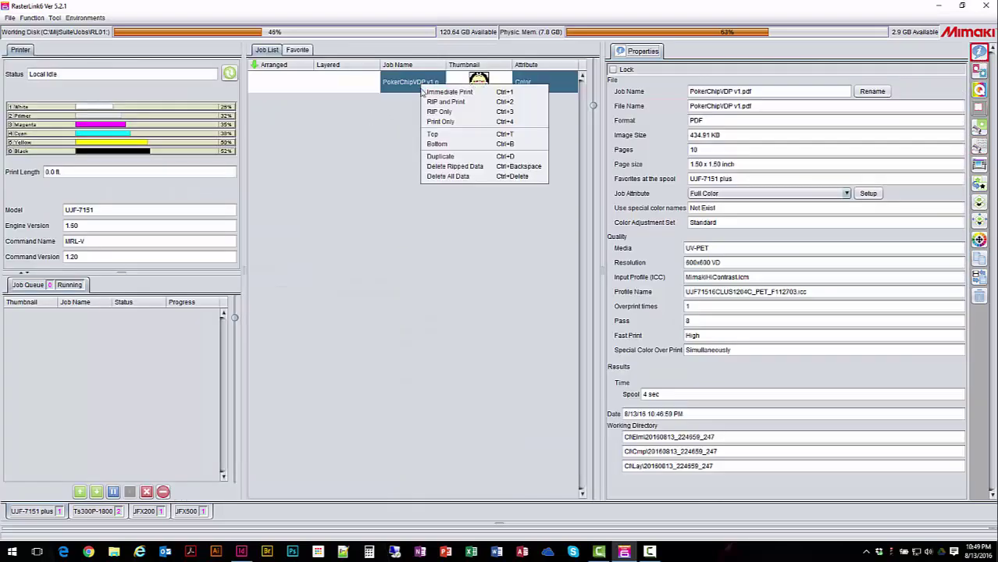
click(460, 177)
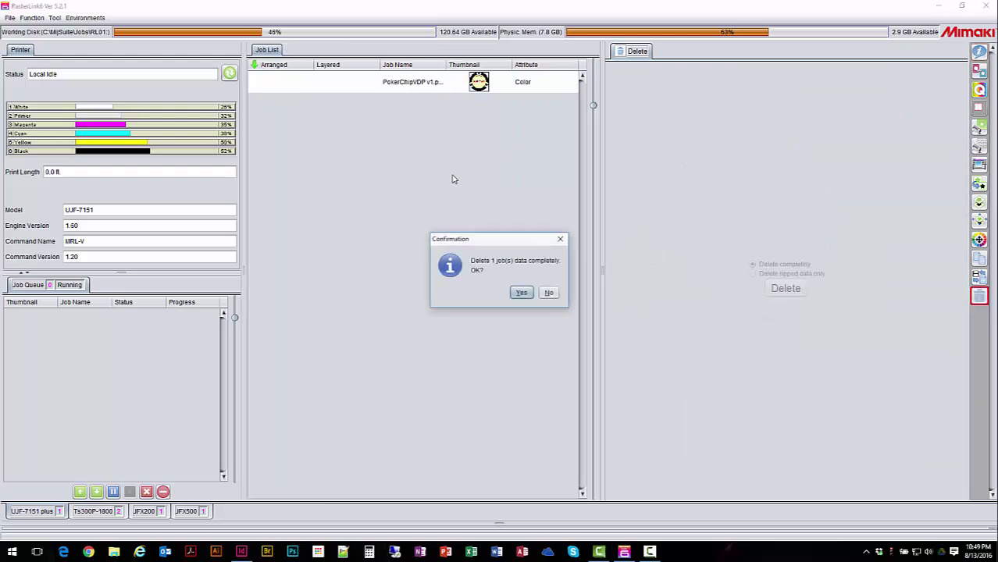
click(519, 293)
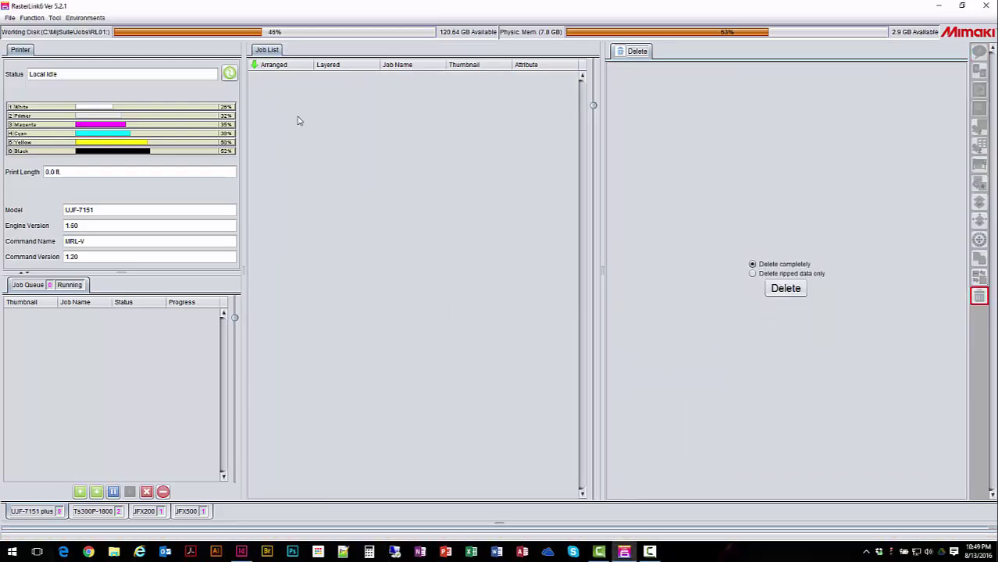
Step: Load PokerChipVDP v1.pdf from the Desktop again as a job for the UJF-7151 plus printer
click(10, 17)
click(22, 27)
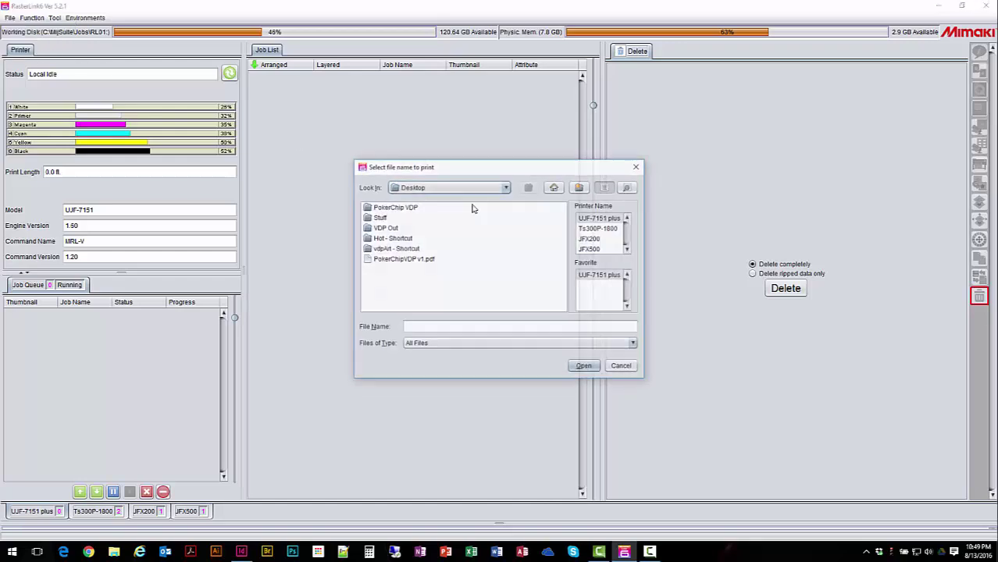
click(416, 259)
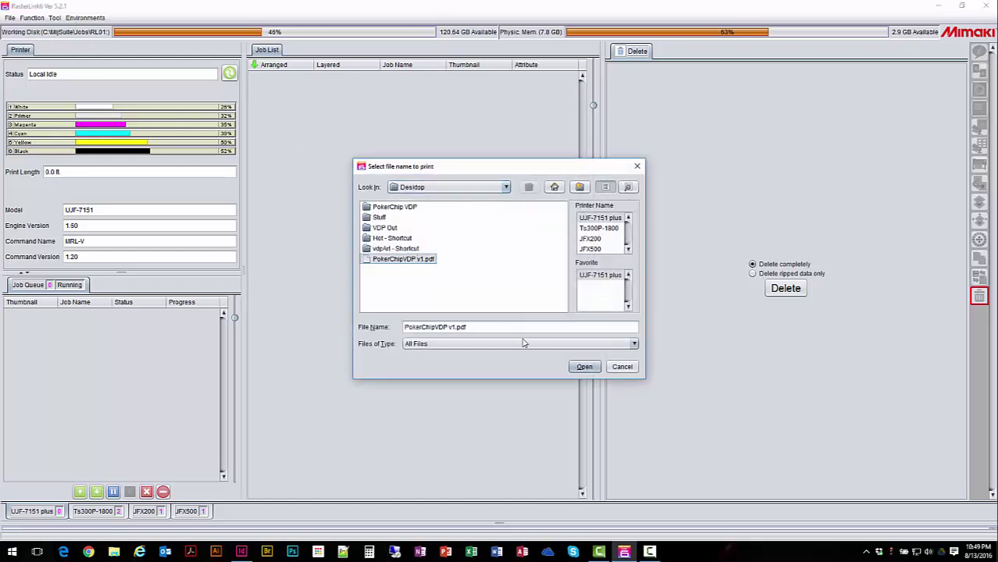
click(585, 367)
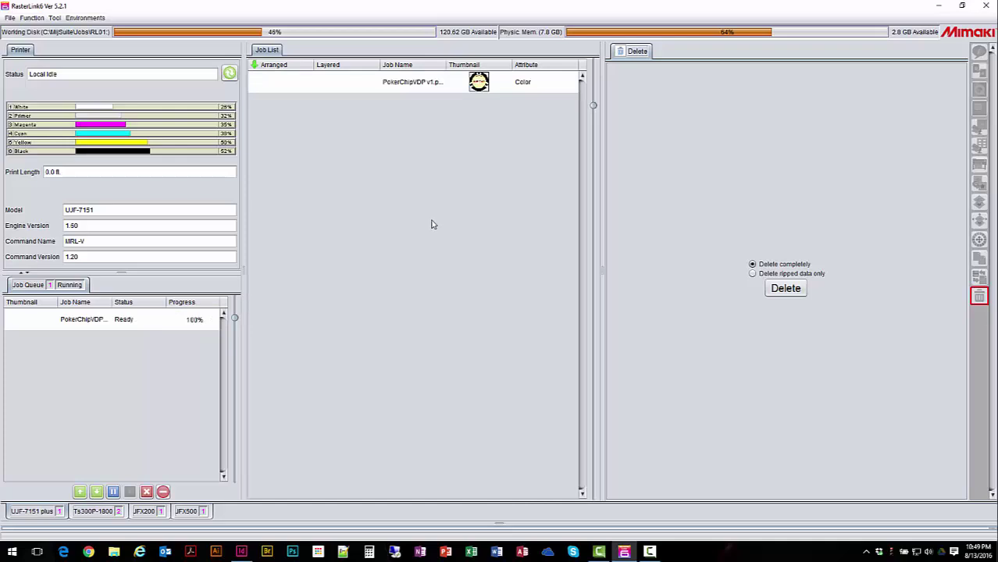
Step: Check the reloaded poker chip job's print quality settings and enable jig printing for it
click(421, 86)
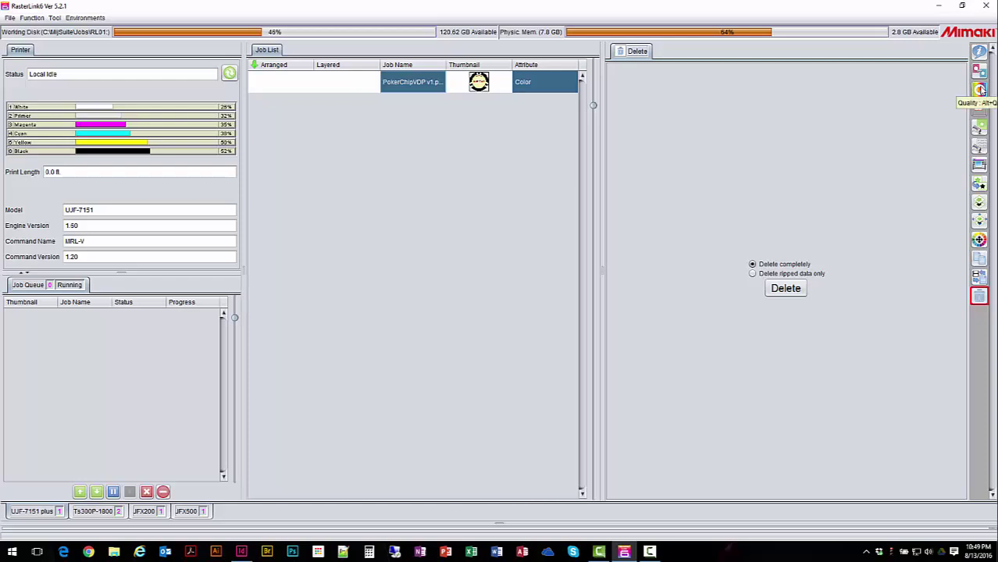
click(981, 89)
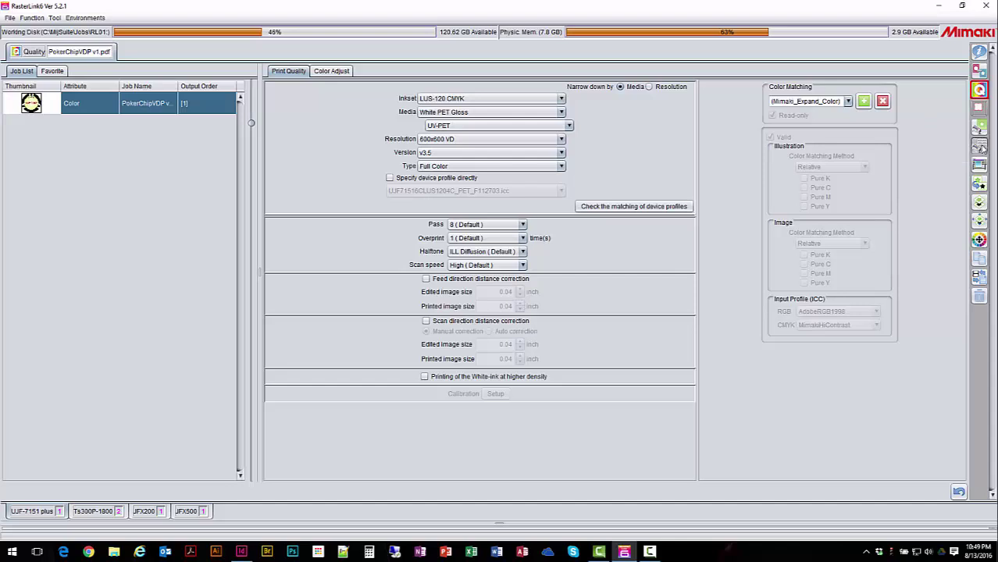
click(981, 148)
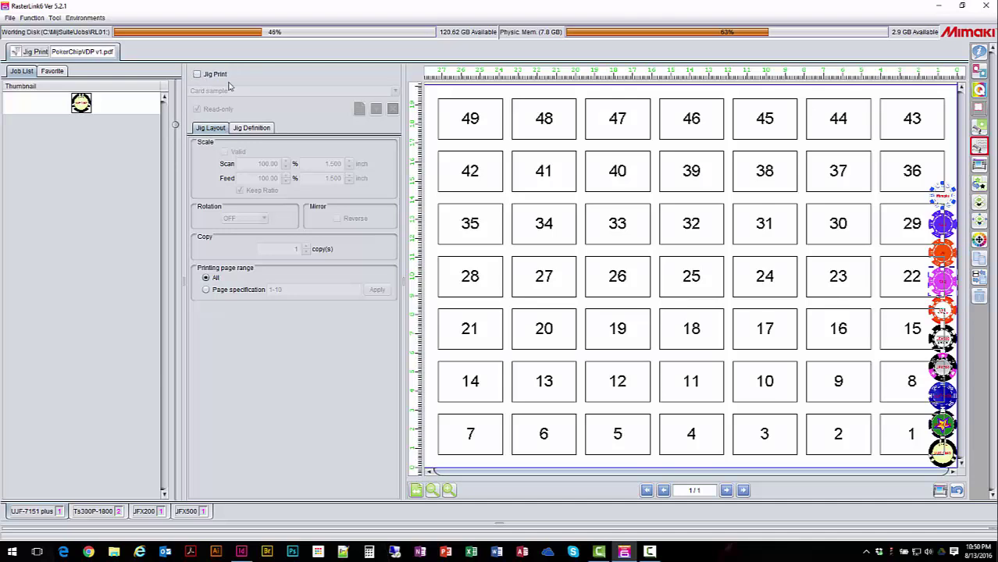
click(198, 75)
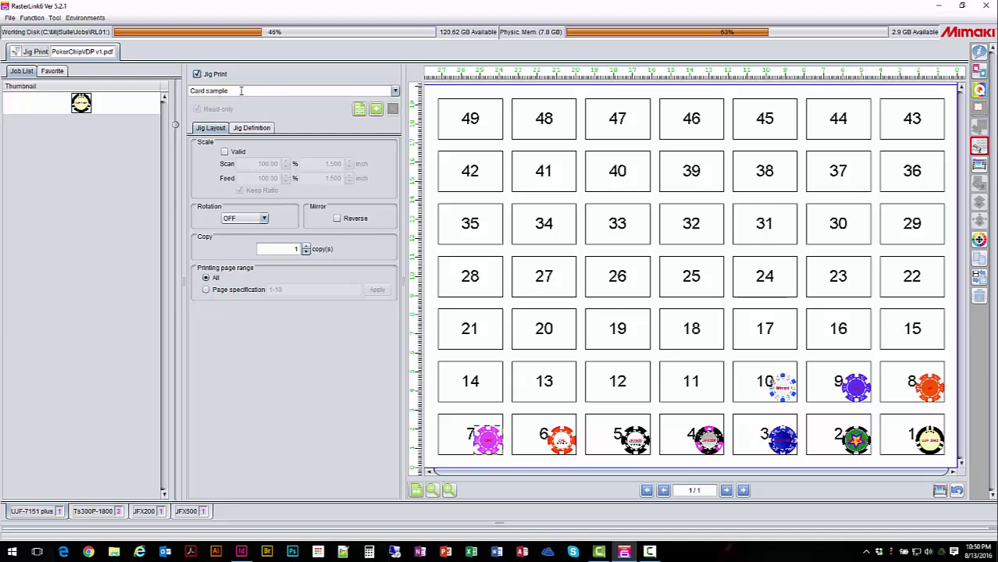
Step: Add a new jig named Poker Chips based on the Card sample jig and open its definition
drag(242, 91, 178, 90)
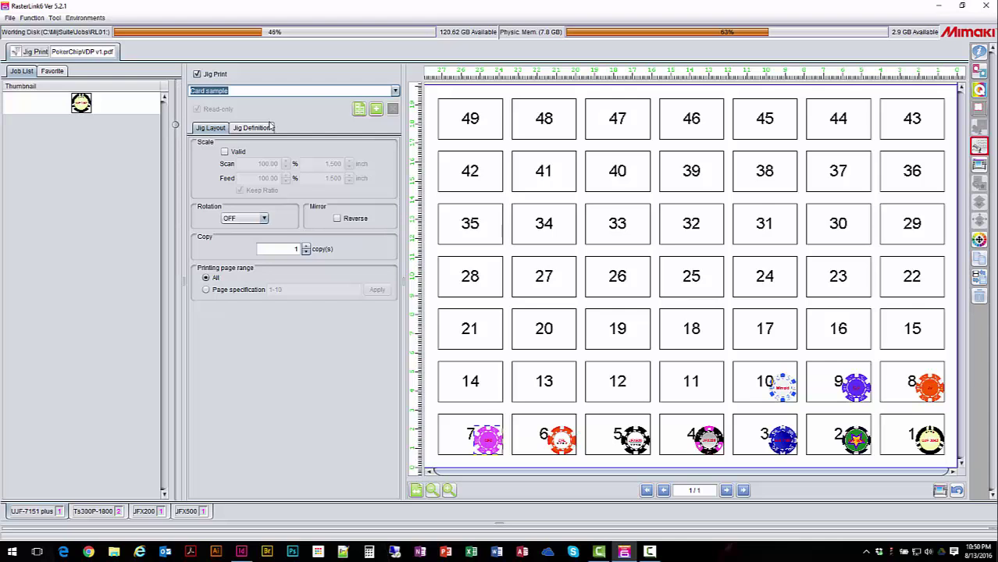
text(Poker Chips)
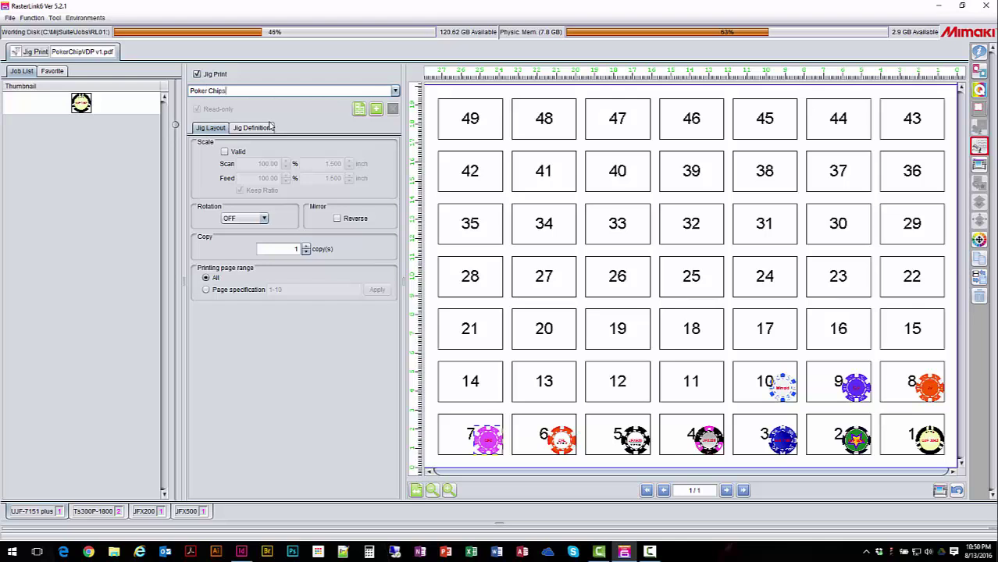
click(377, 112)
click(270, 129)
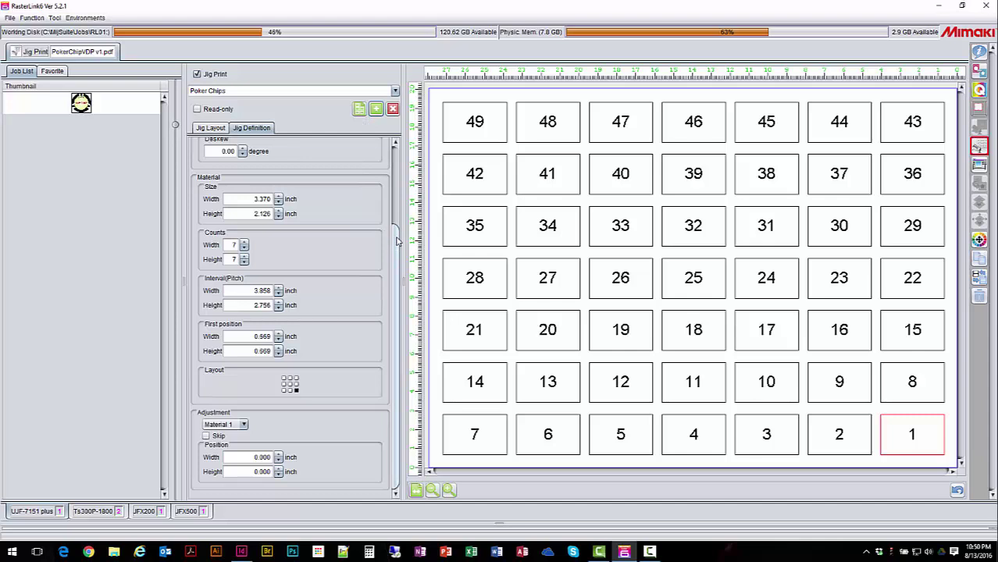
Step: Try offsetting the jig position by 1 inch in width and in height, resetting each to 0
drag(396, 233, 400, 156)
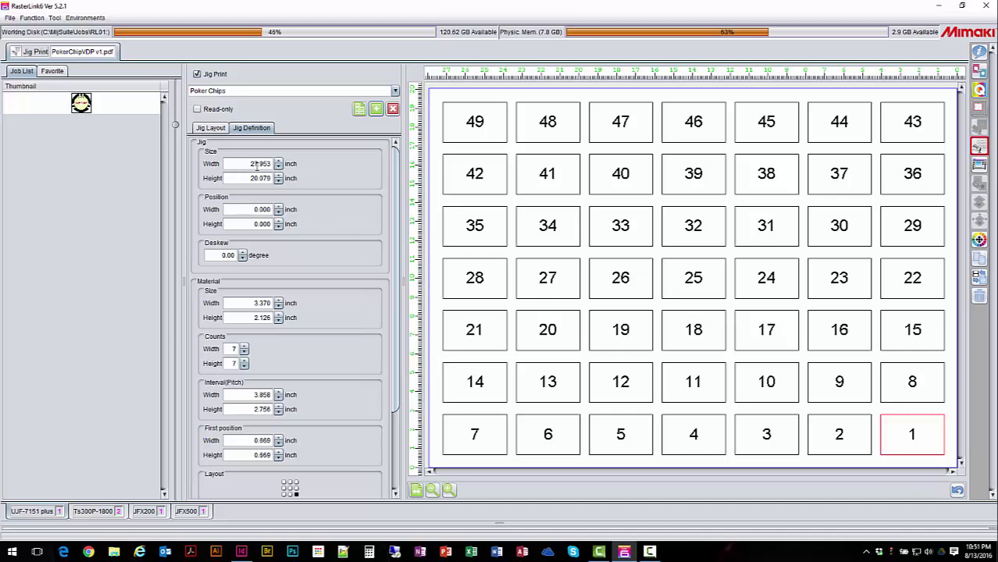
click(279, 208)
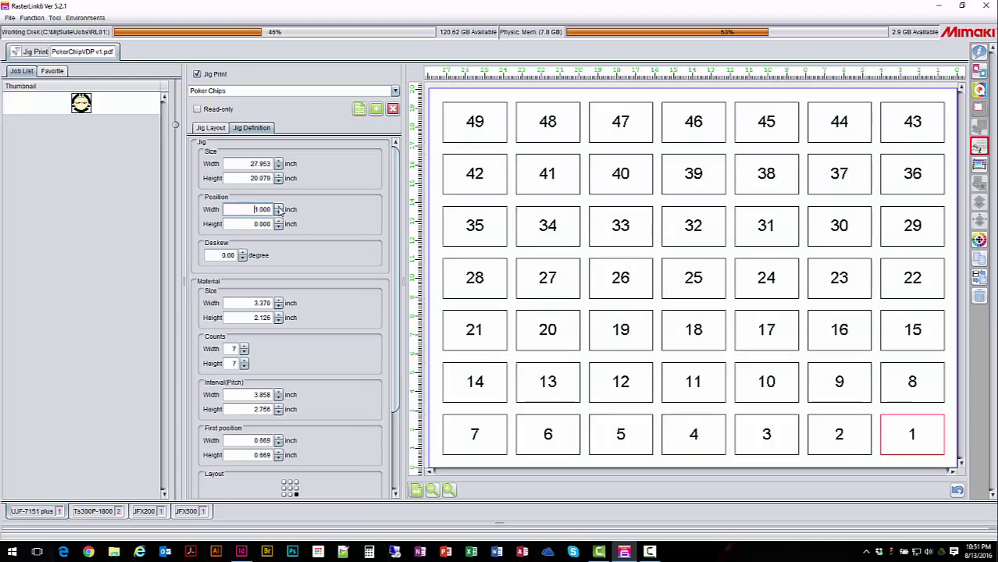
click(277, 224)
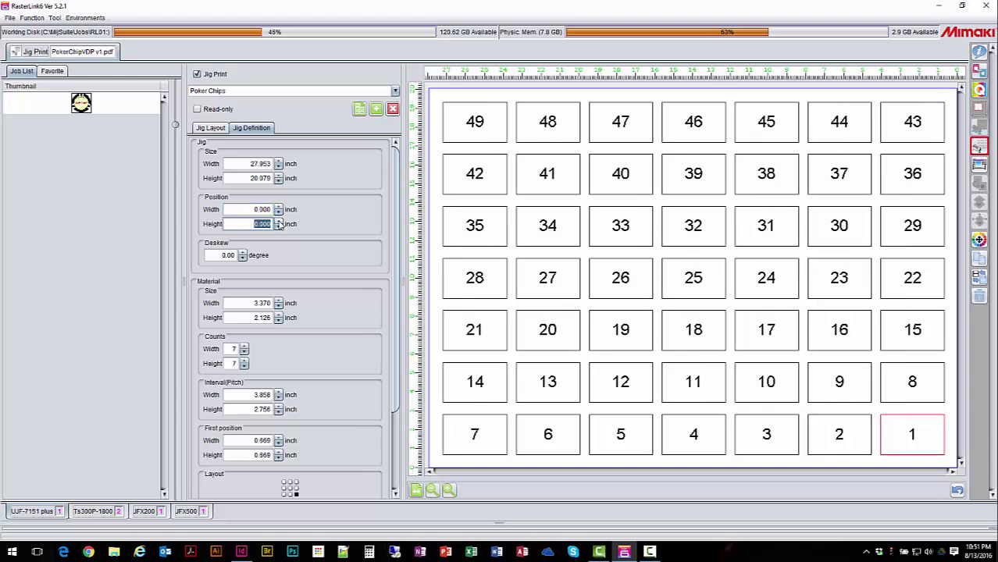
click(278, 222)
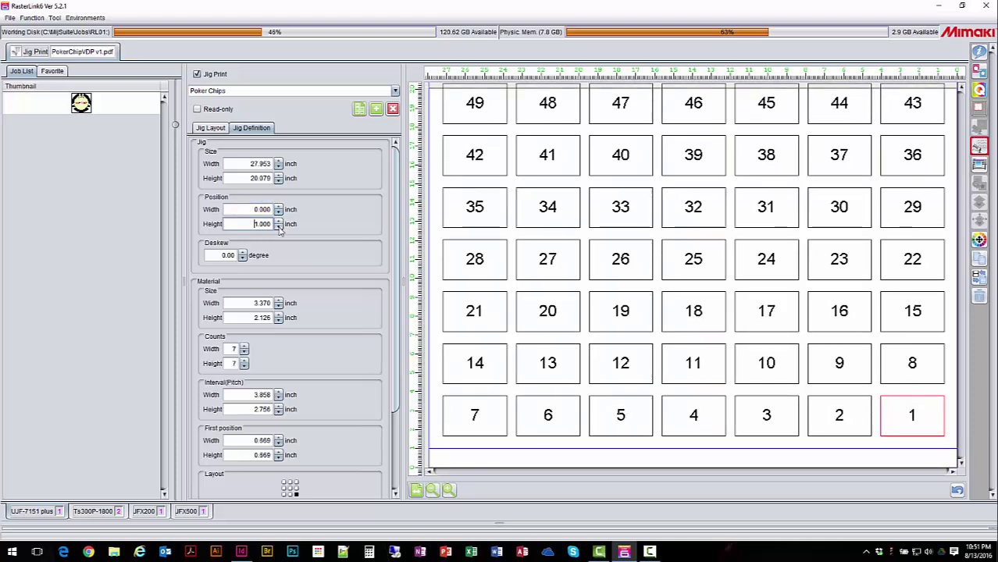
click(278, 227)
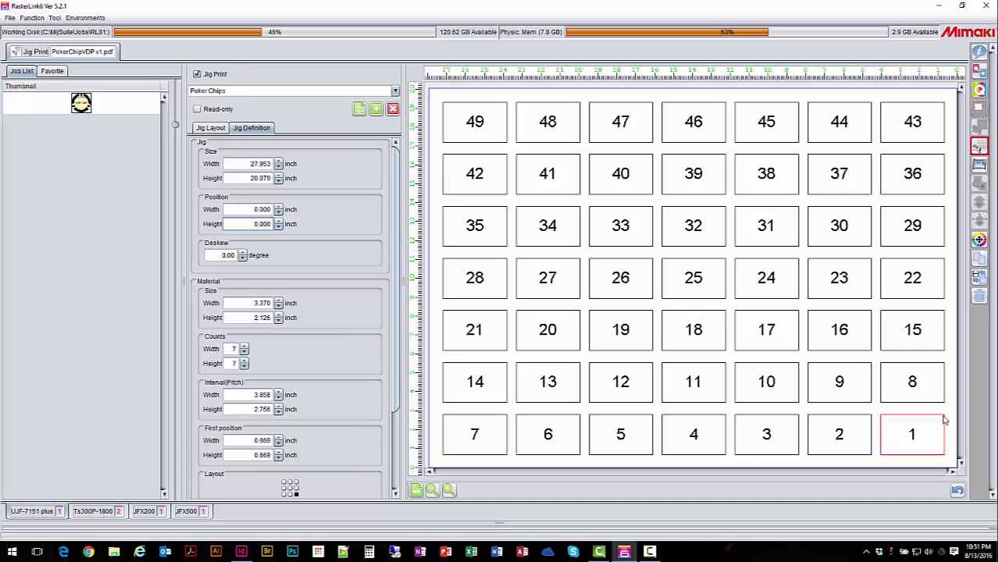
Step: Set the jig's material size to 1.5 inch wide and 1.5 inch high
double_click(248, 304)
text(1.5)
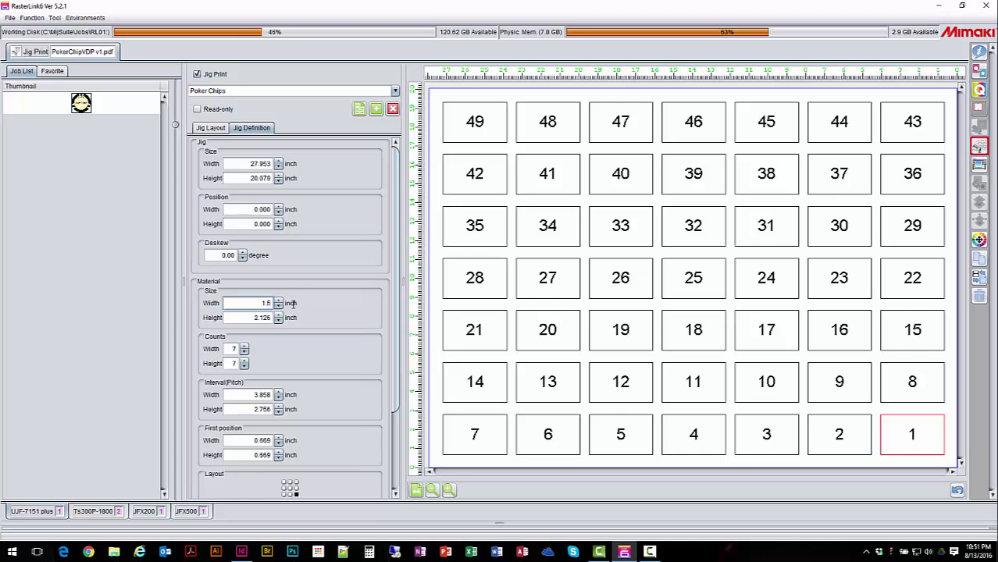
key(Tab)
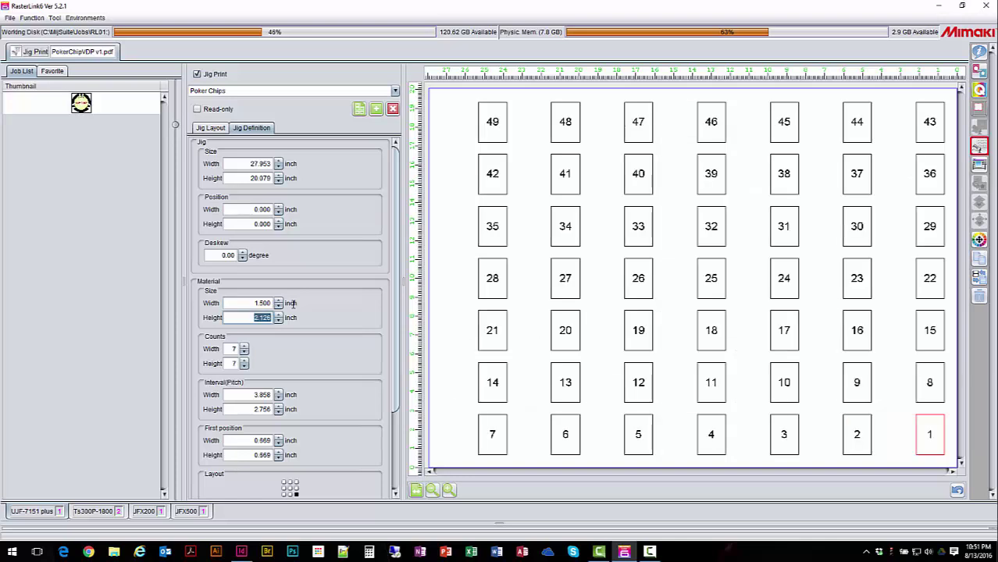
text(1.5)
key(Tab)
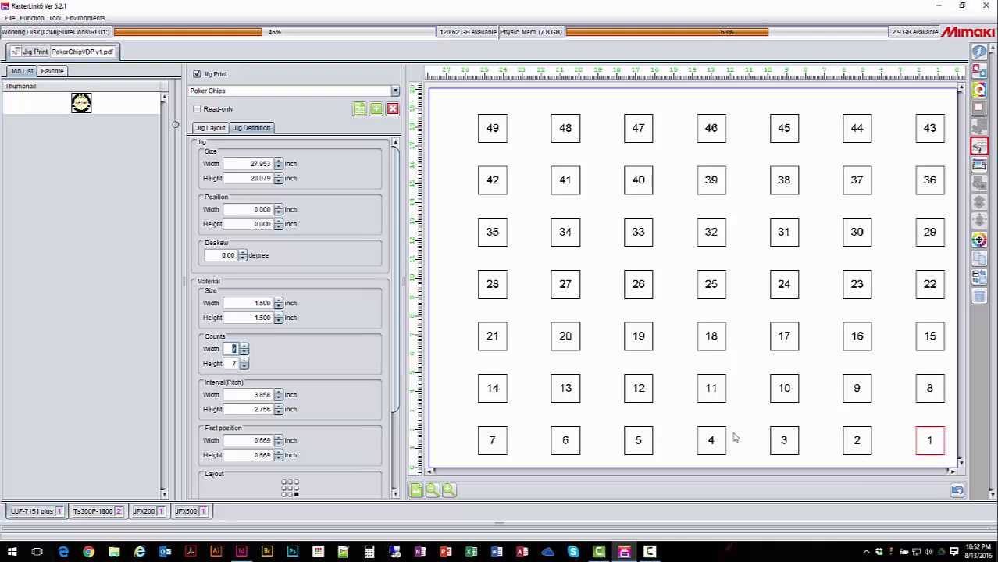
Step: Set the material interval (pitch) to 2.5 inch in both width and height
click(243, 398)
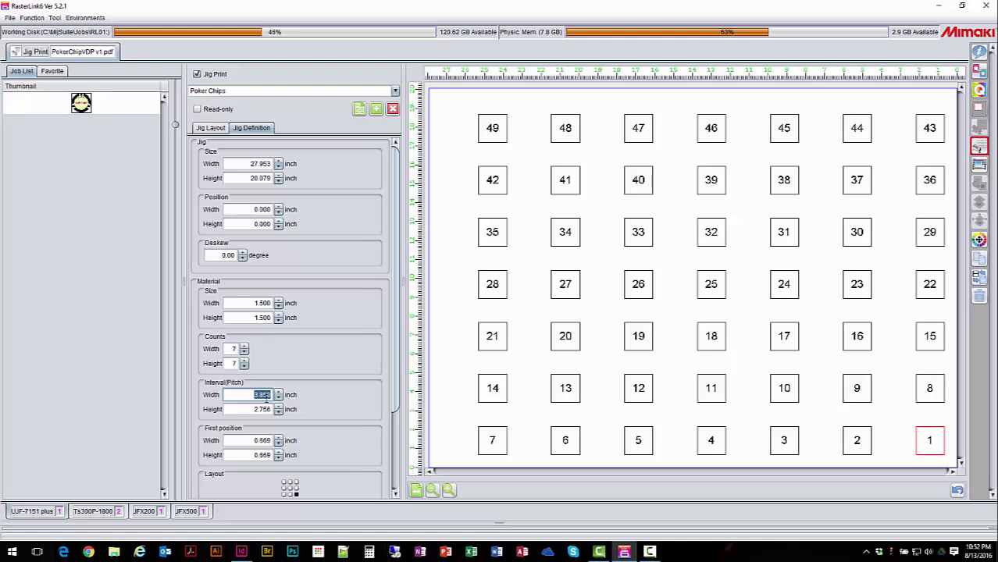
text(2.5)
key(Tab)
text(2.5)
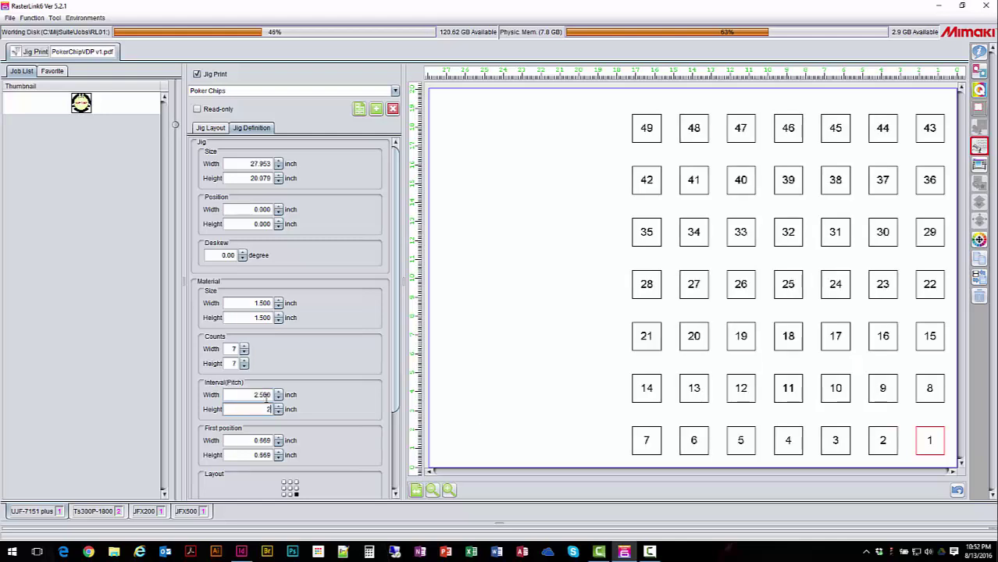
key(Tab)
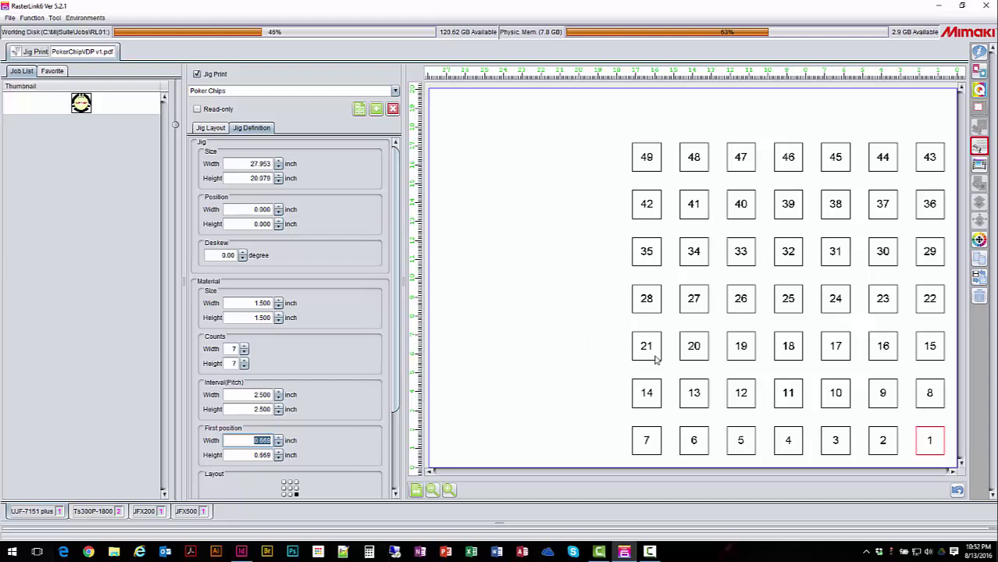
Step: Increase the material count across the jig's width to 10
click(245, 347)
click(244, 347)
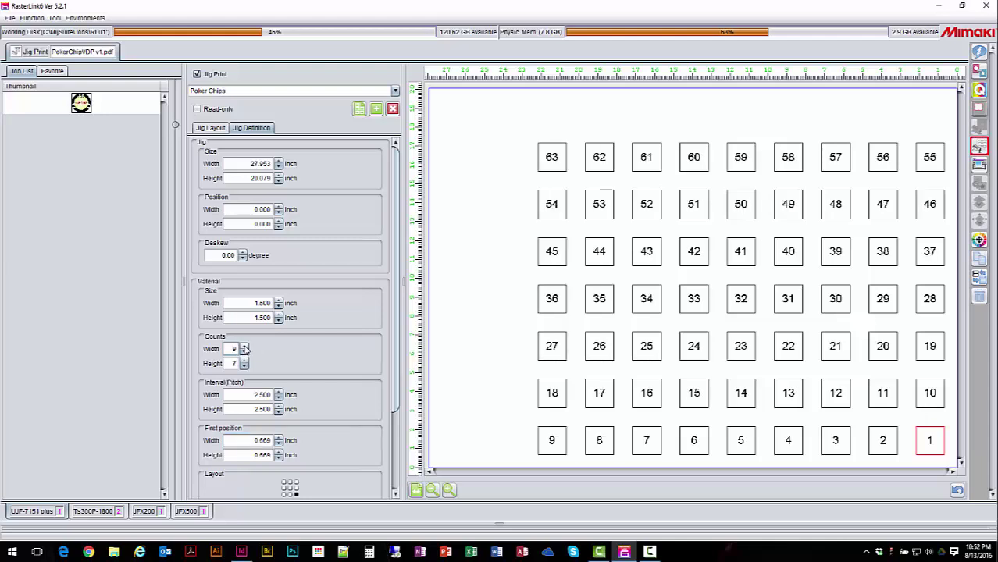
click(244, 347)
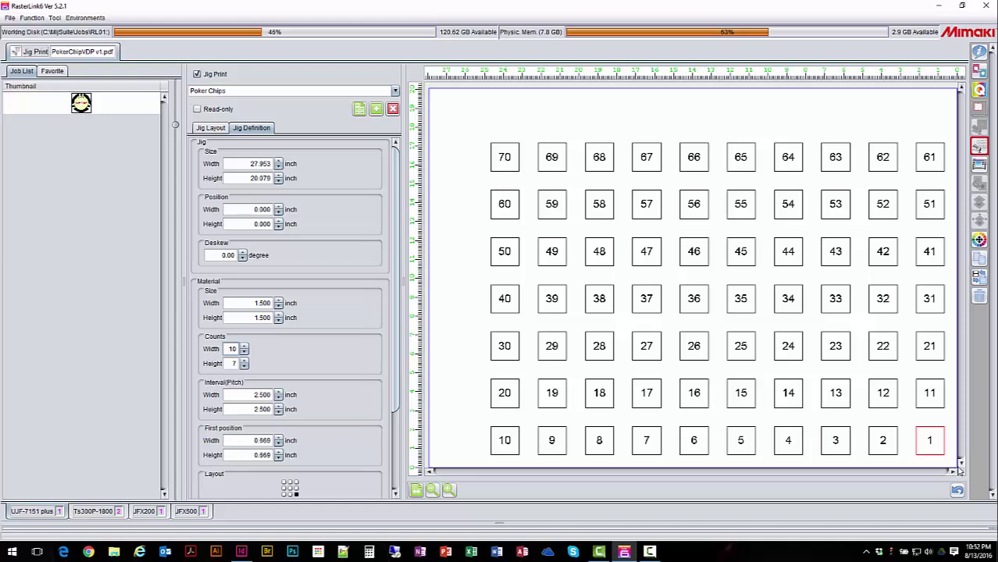
Step: Set the first position of the material to 1 inch in both width and height
click(253, 442)
drag(253, 441, 282, 442)
text(1)
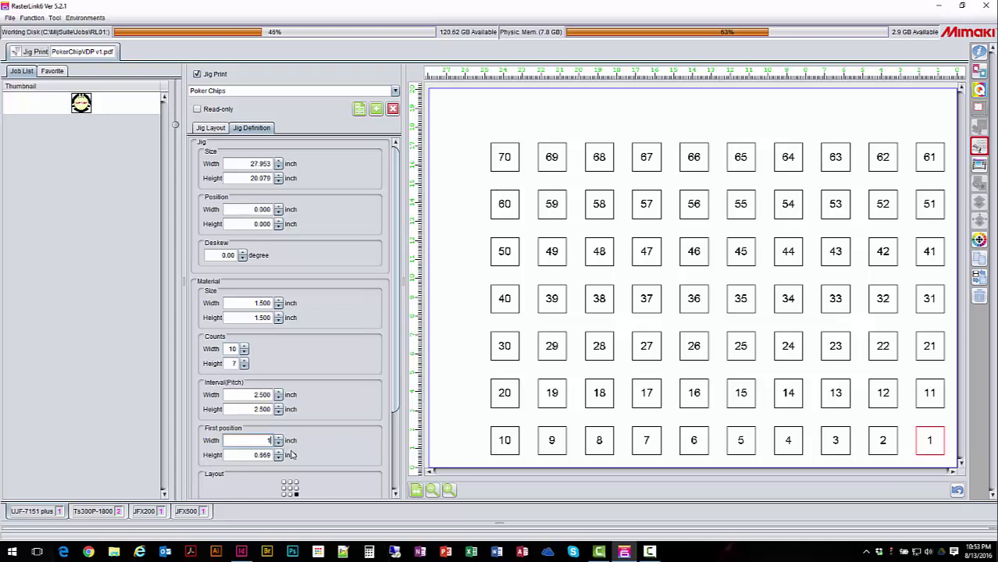
key(Tab)
text(1)
key(Tab)
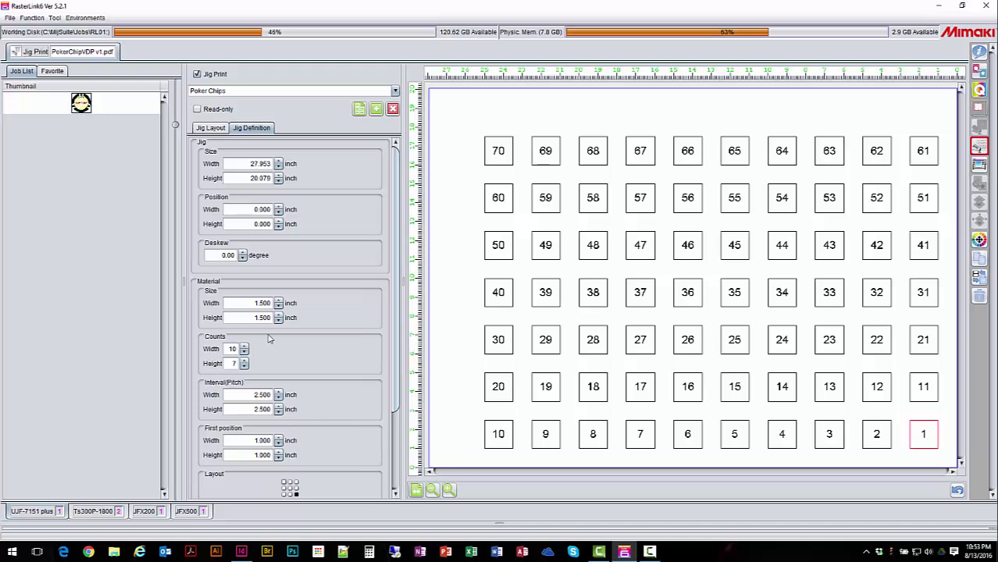
Step: Preview the chips in the jig layout, and set the jig definition's material layout alignment to center
scroll(312, 410, down, 3)
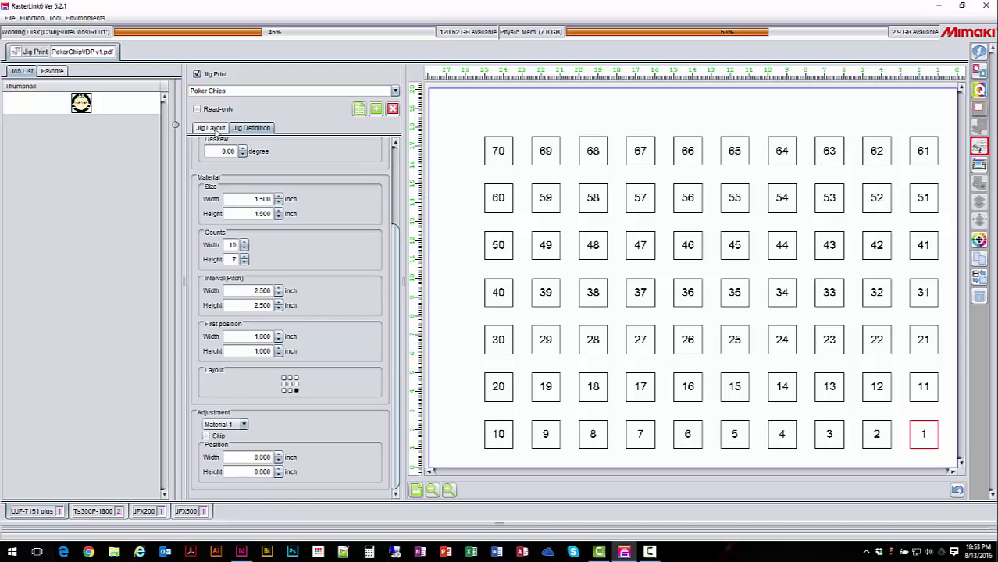
click(212, 128)
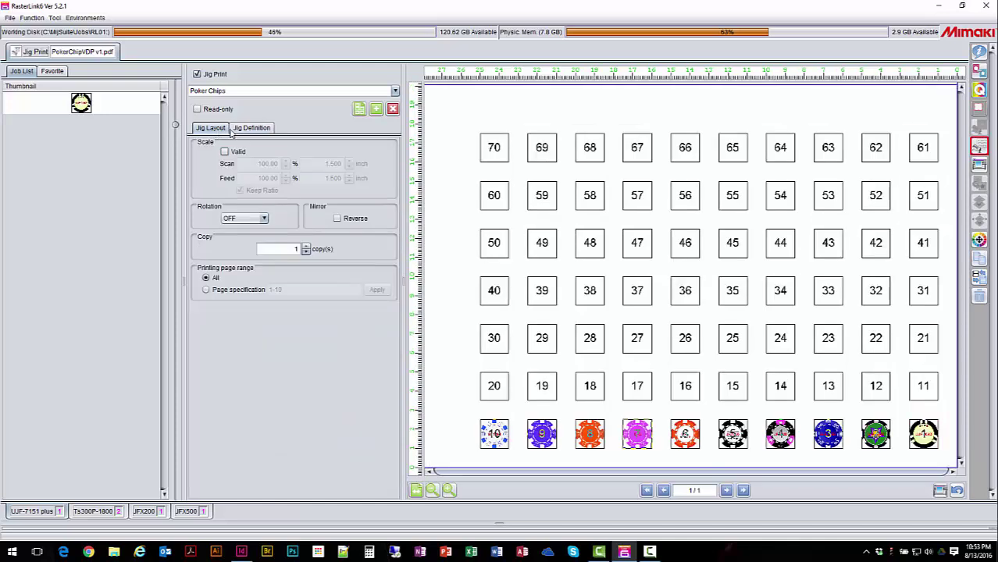
click(249, 129)
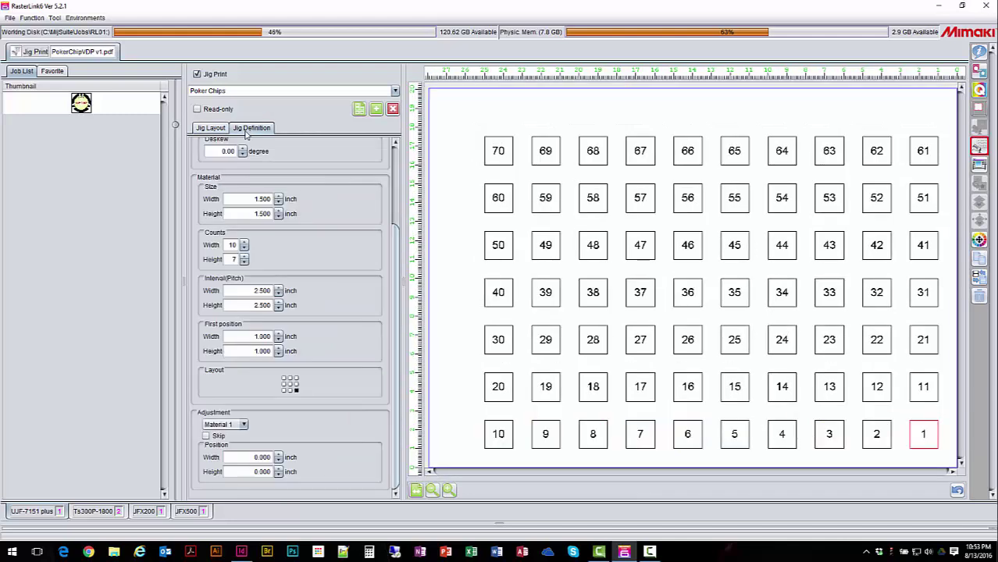
click(291, 384)
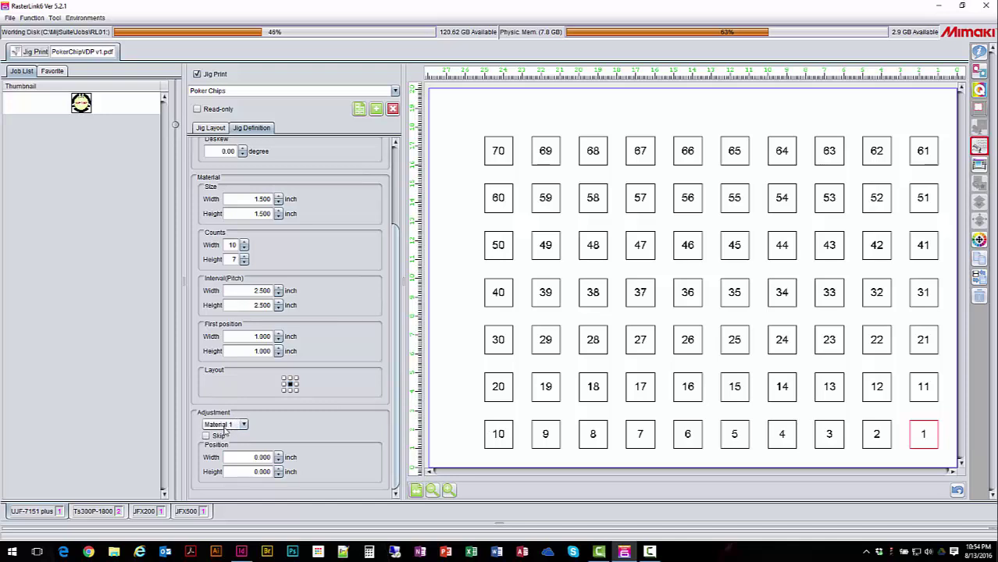
Step: Mark material 7 as skipped and offset its width position by 0.25 inch
click(636, 431)
click(205, 435)
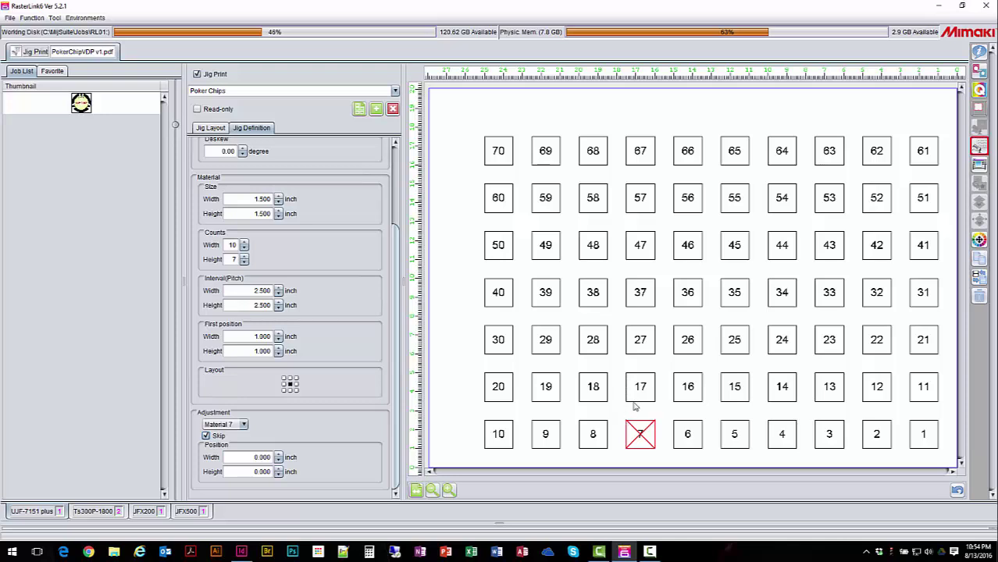
click(279, 455)
click(279, 461)
drag(252, 457, 288, 457)
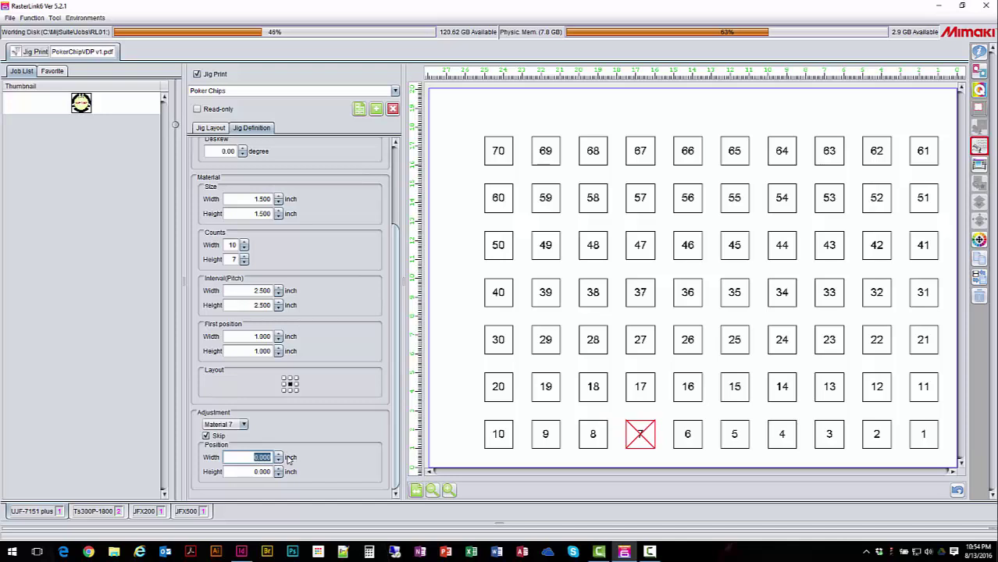
key(BackSpace)
key(Tab)
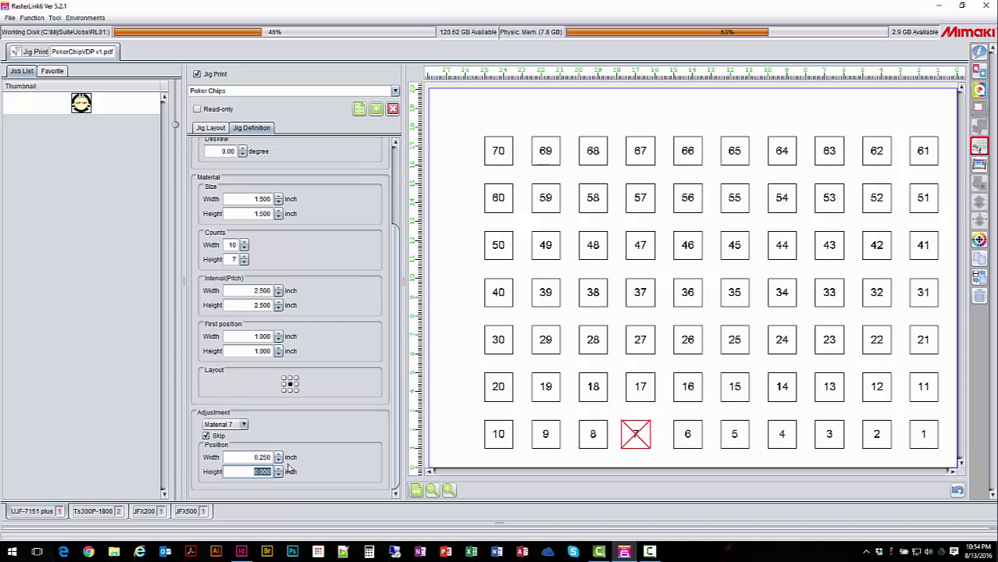
Step: Reset material 7's width position to 0, stop skipping it, and reselect material 1 for adjustment
key(shift+Tab)
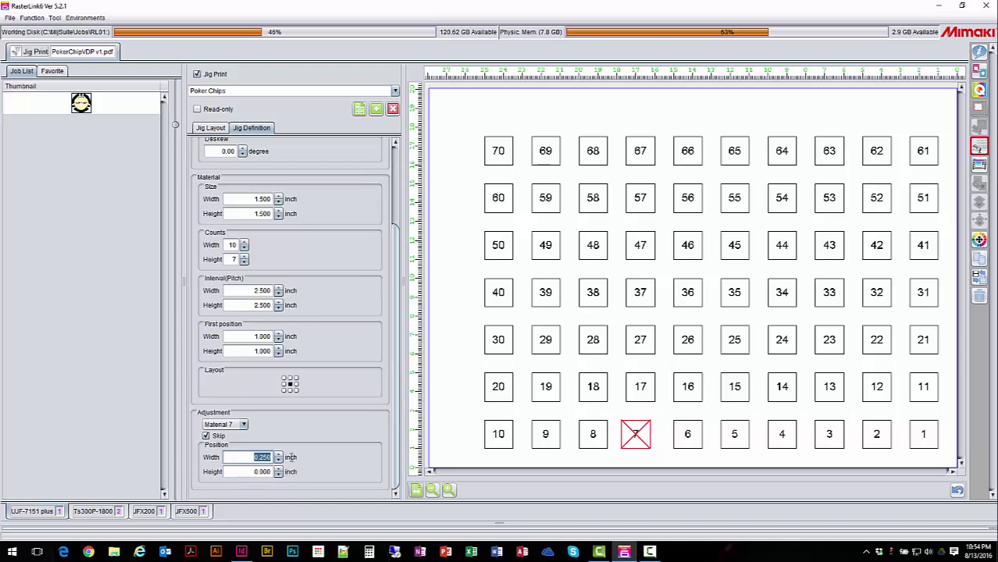
text(0)
click(254, 472)
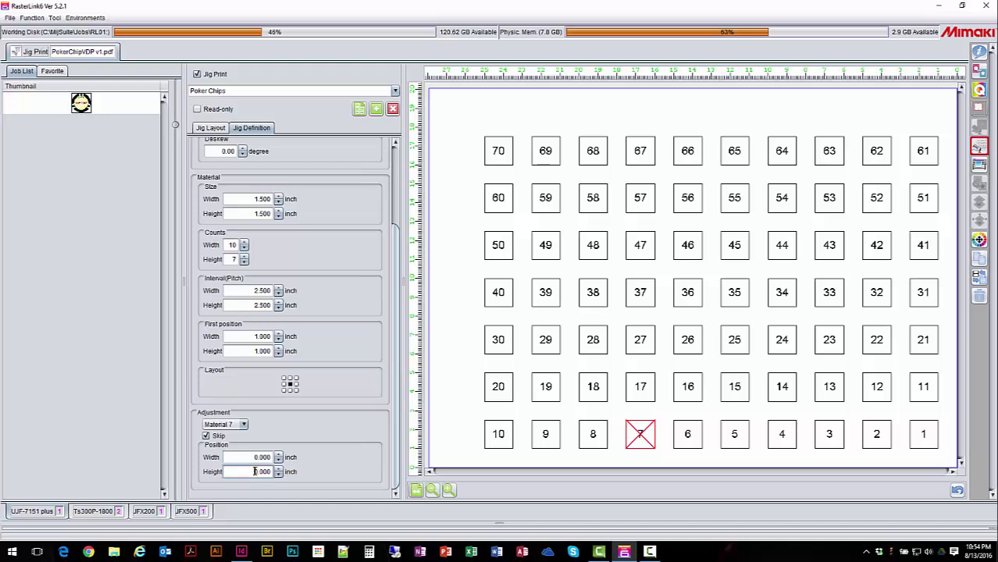
click(206, 436)
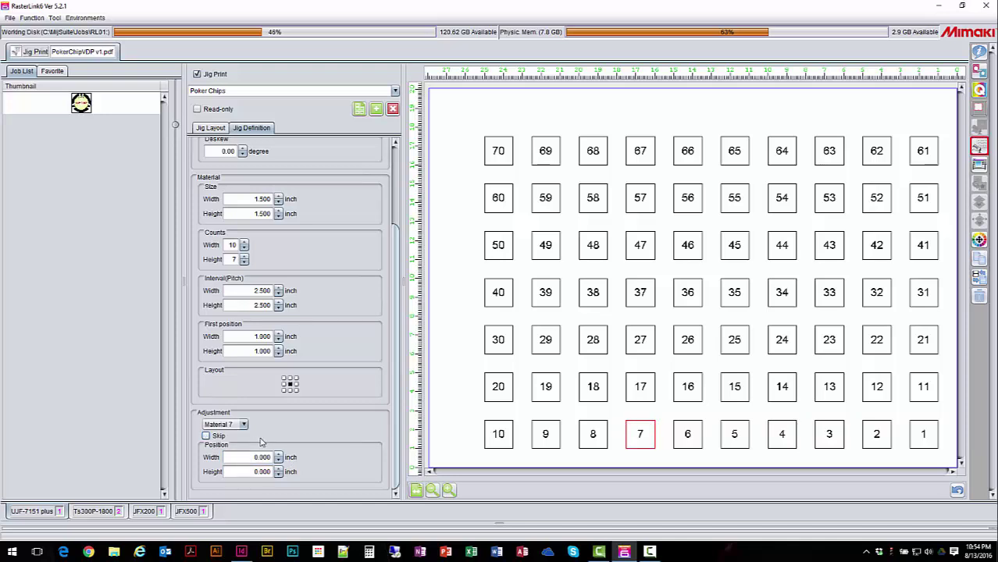
click(238, 425)
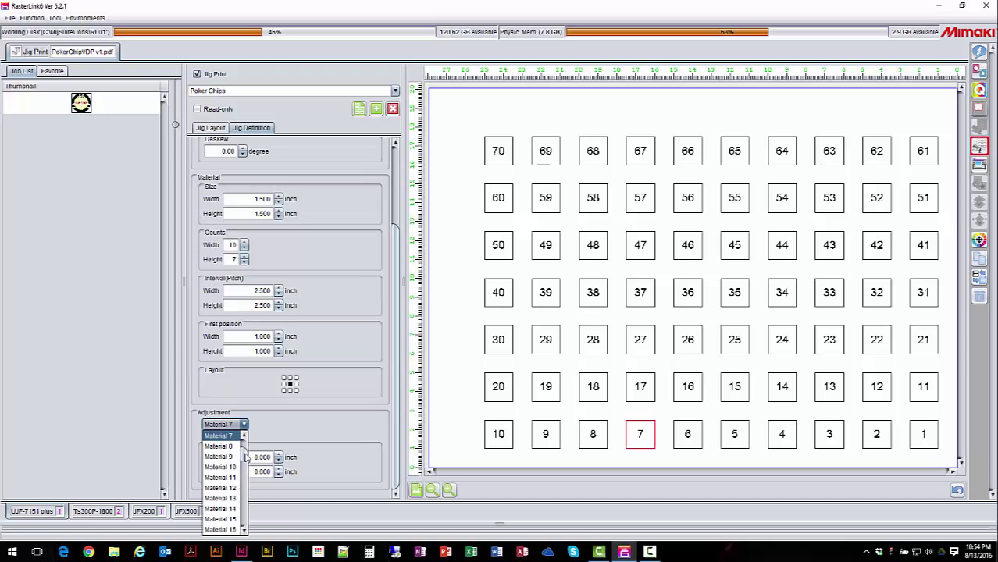
click(221, 437)
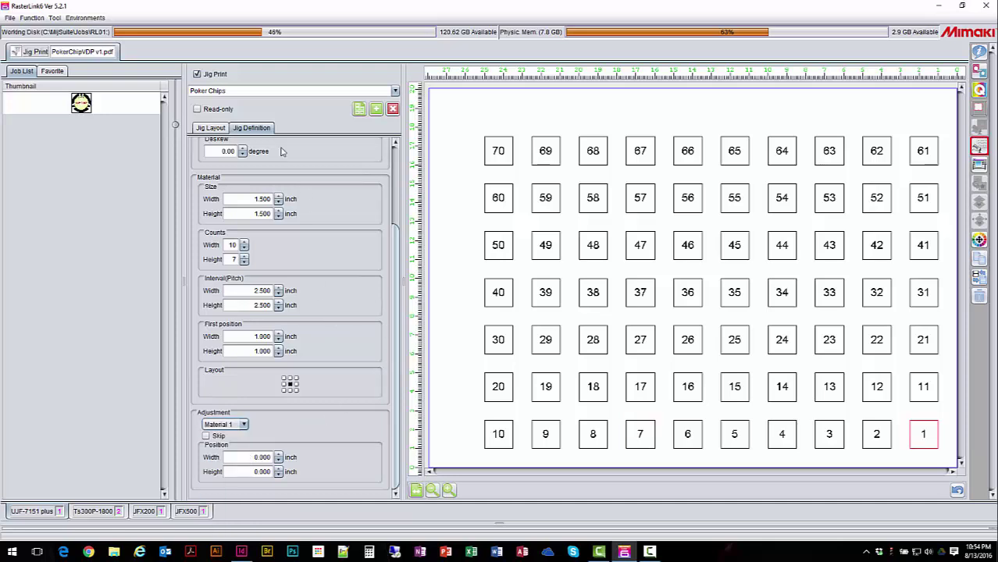
Step: Review the chip placement and copy setting in the jig layout, and check the job's execution options
click(220, 131)
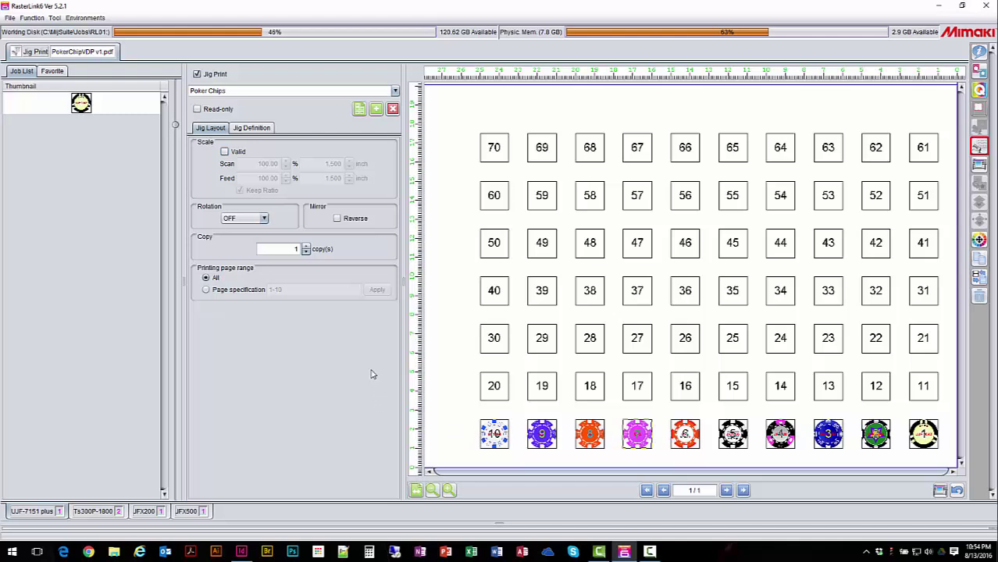
click(99, 110)
click(307, 254)
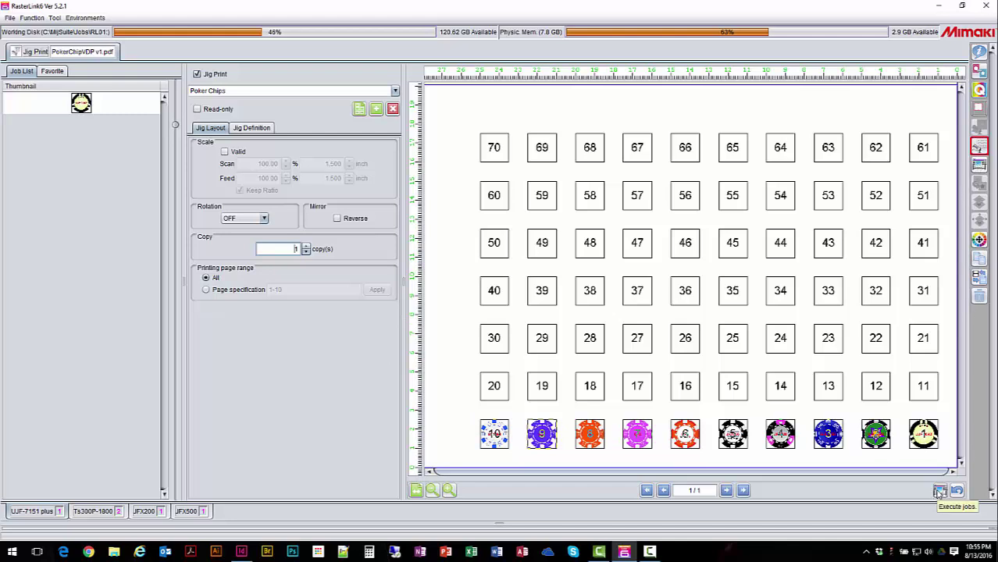
click(979, 165)
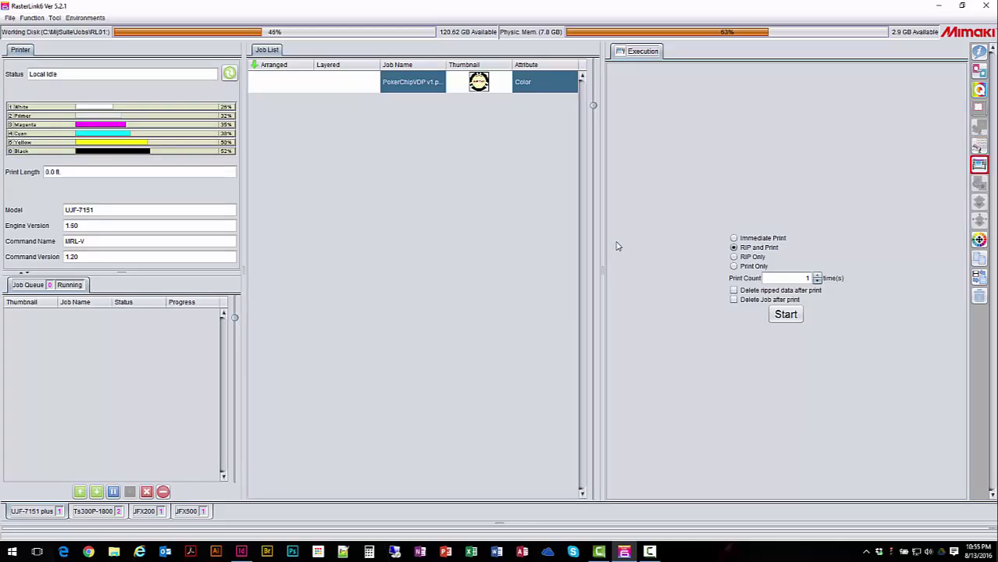
click(978, 147)
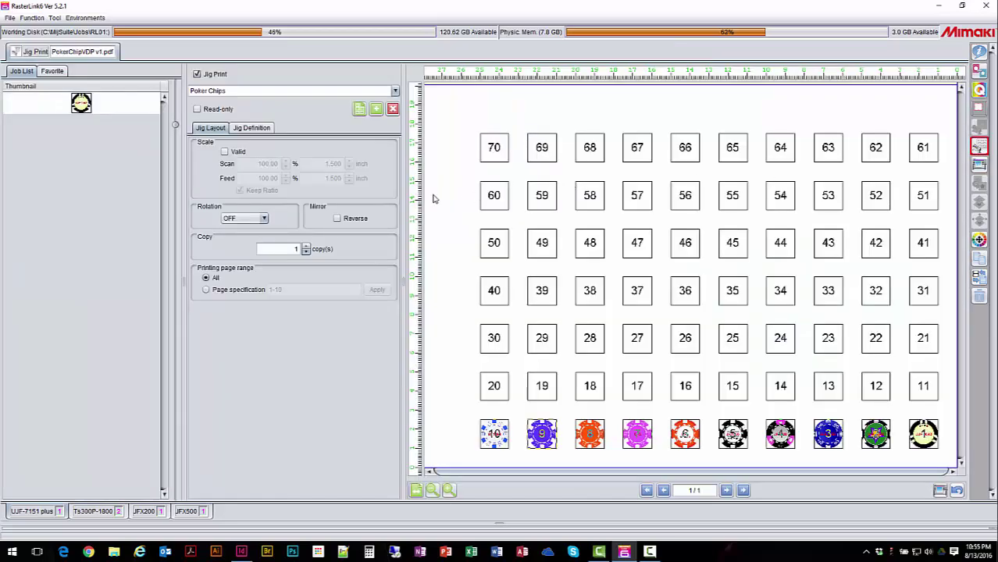
Step: Create a favorite named pcHotIn and save the current Poker Chips jig print settings to it
click(52, 71)
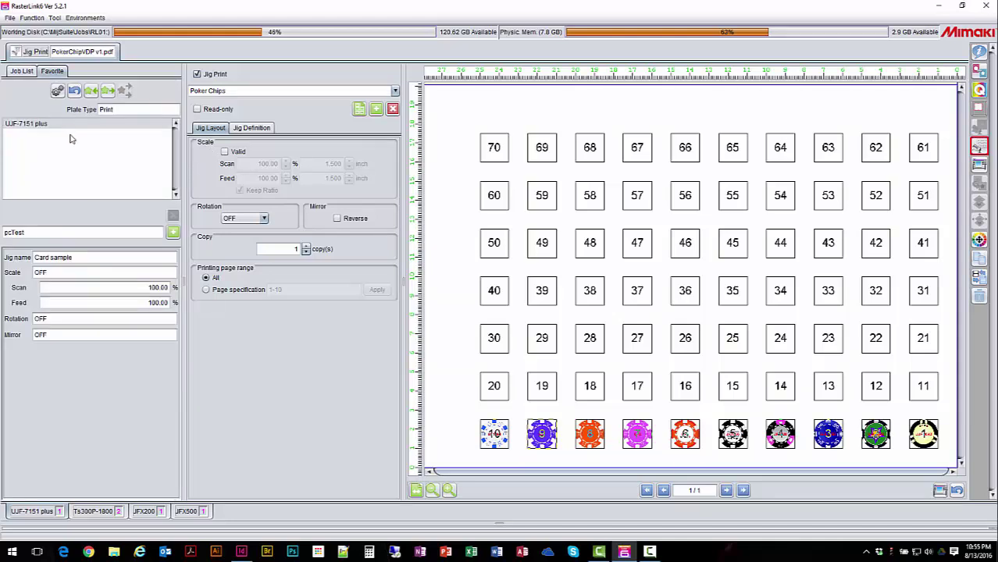
click(58, 232)
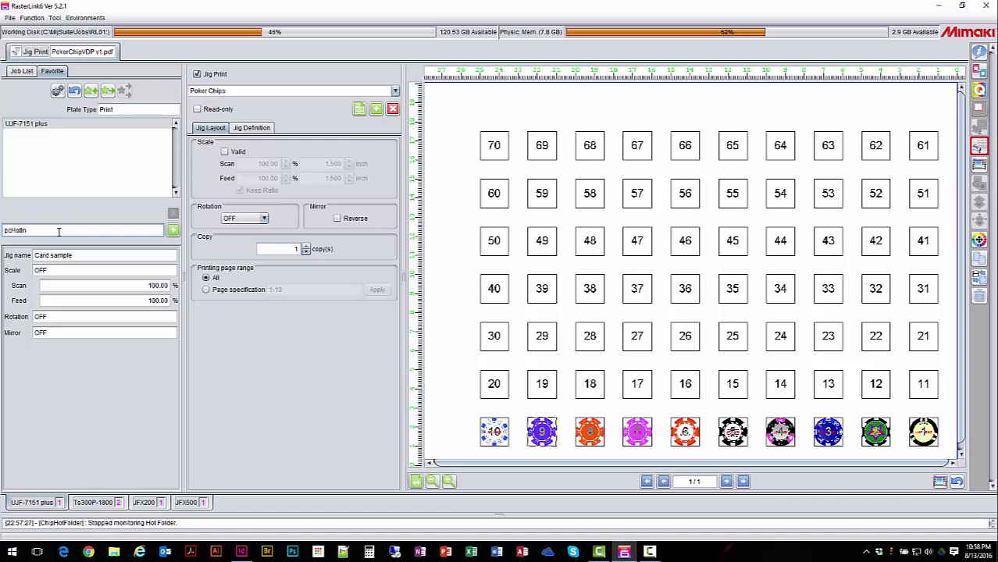
click(173, 231)
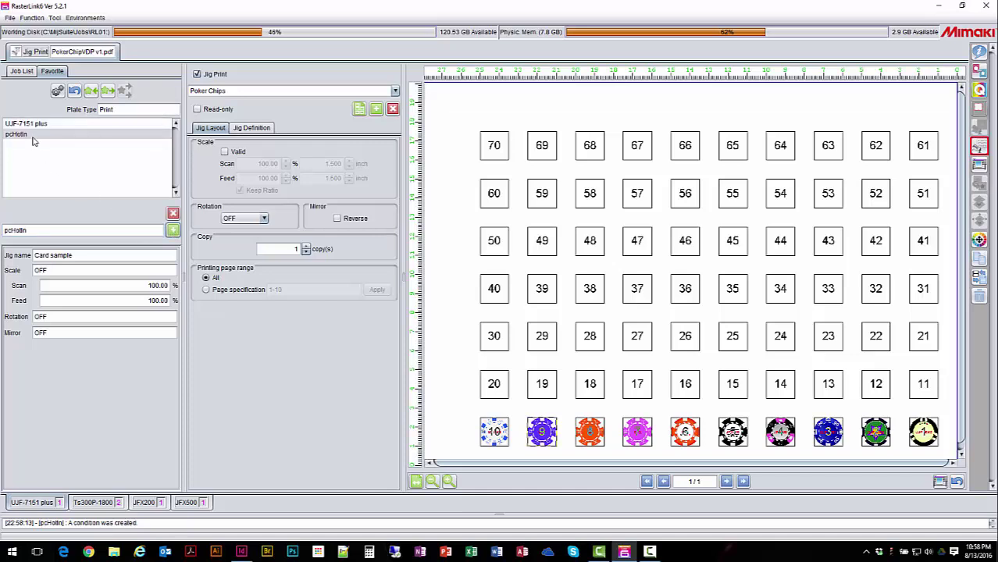
click(16, 137)
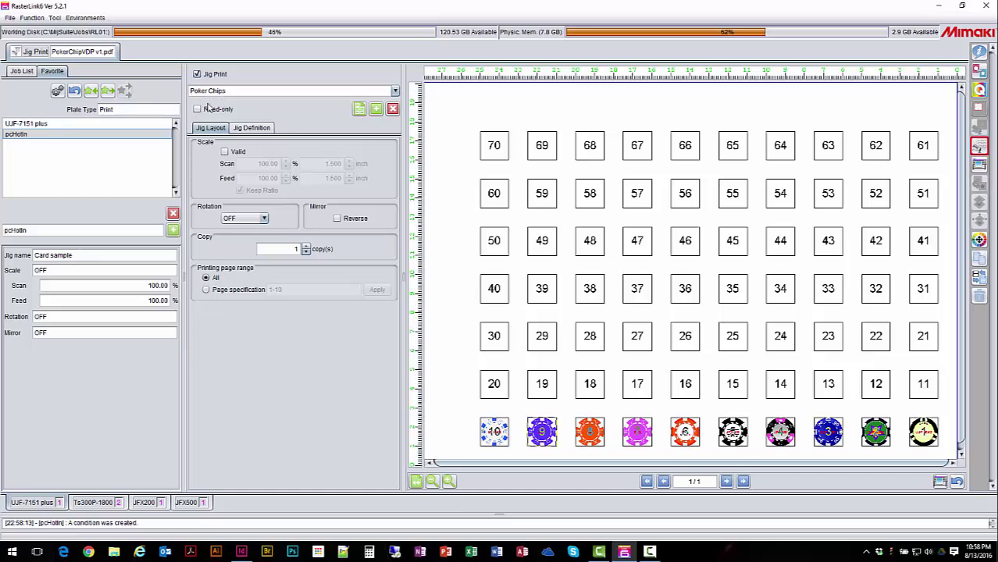
click(92, 92)
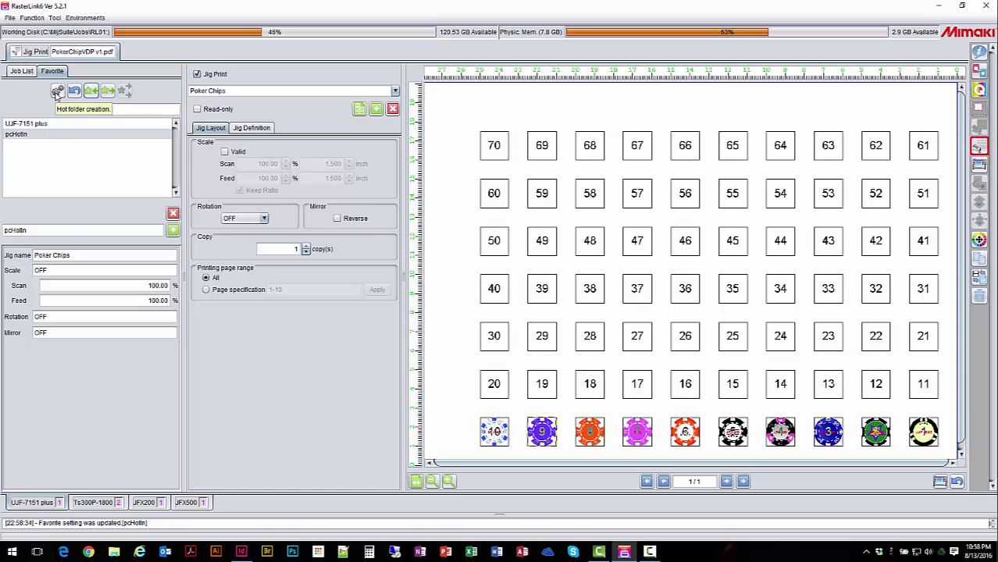
Step: Create a hot folder for the pcHotIn favorite and close the hot folder dialog
click(57, 92)
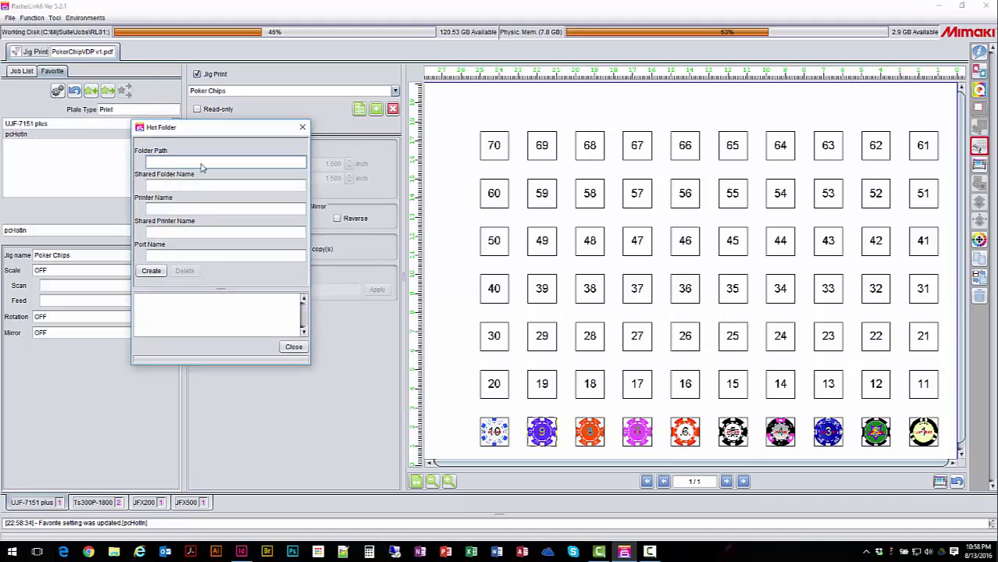
click(151, 271)
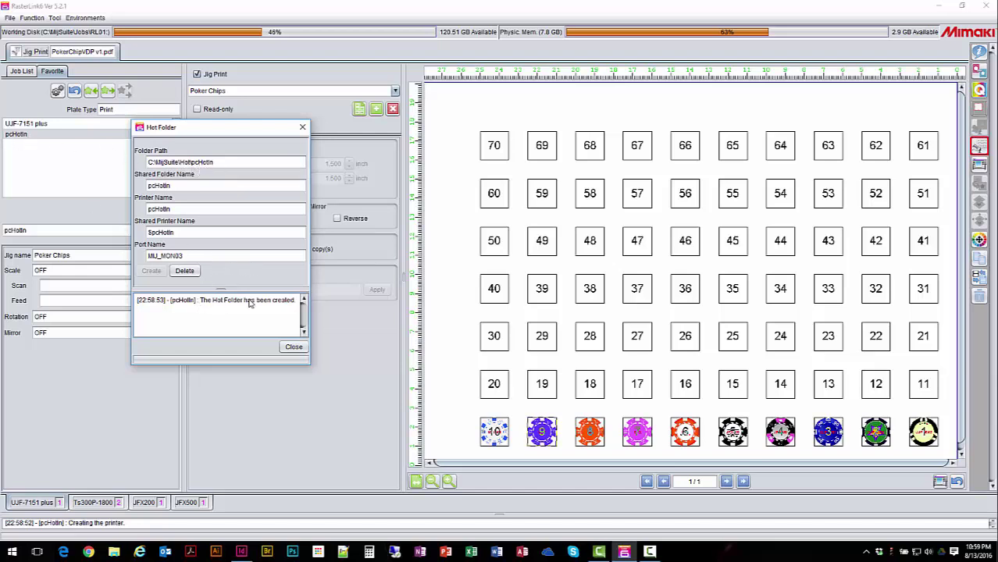
click(293, 347)
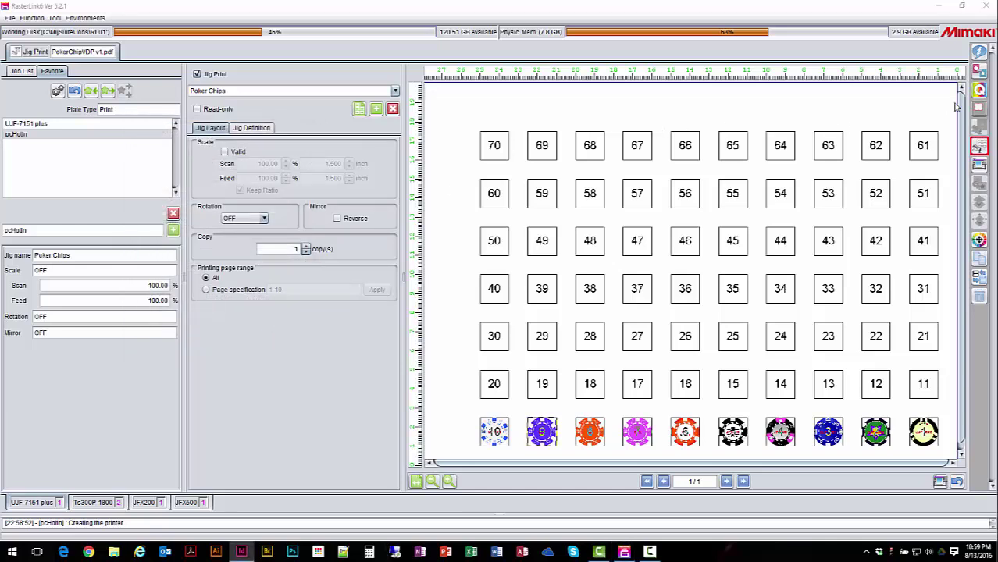
Step: Delete all data of the PokerChipVDP v1.pdf job from the UJF-7151 plus job list
click(980, 53)
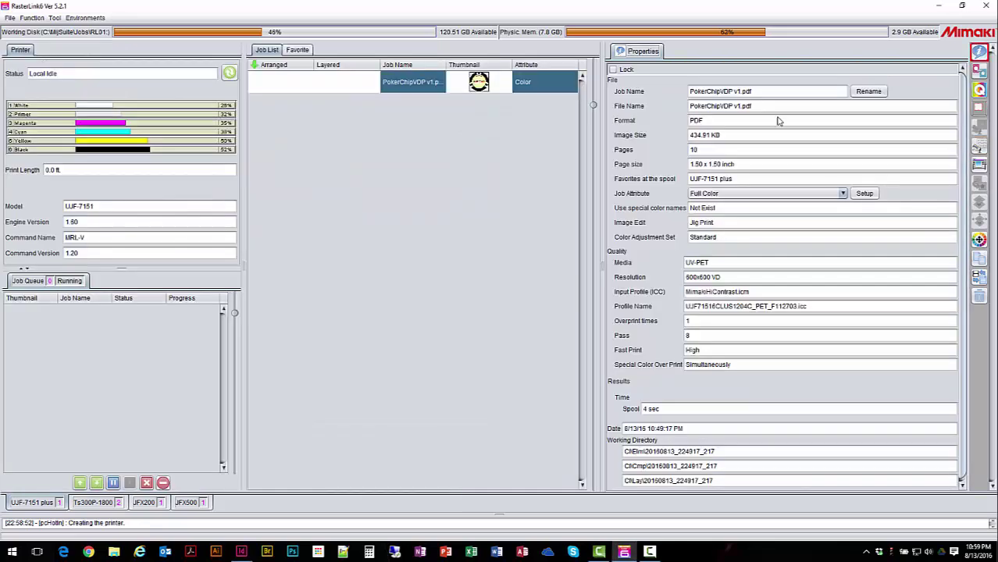
right_click(424, 84)
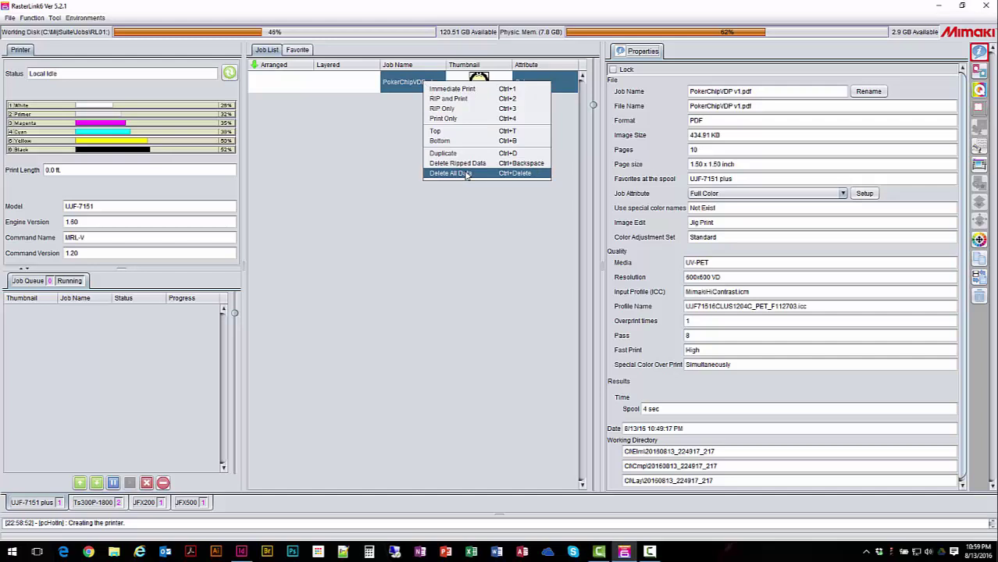
click(466, 174)
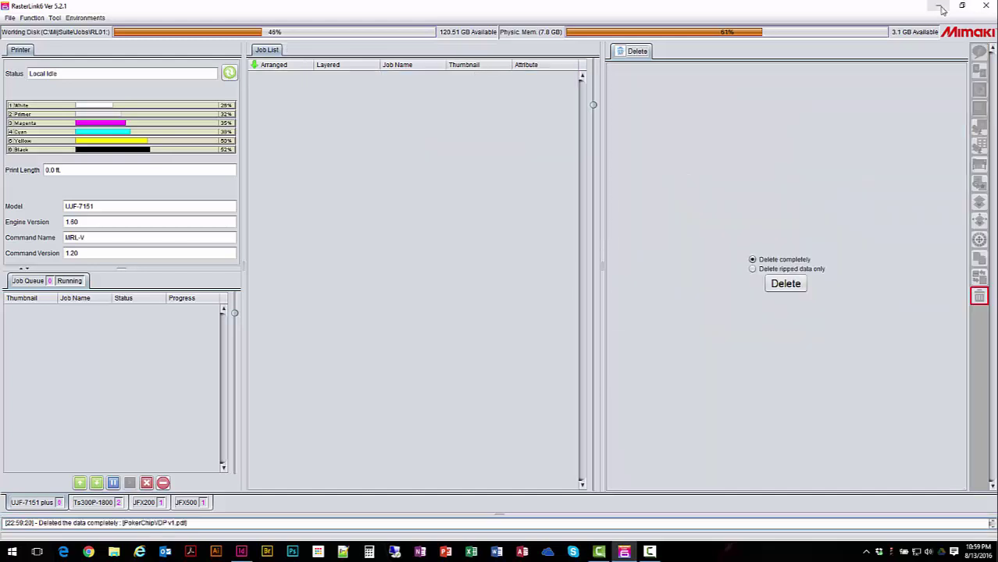
Step: Switch to InDesign and start a new color swatch with the color type set to Spot
click(941, 6)
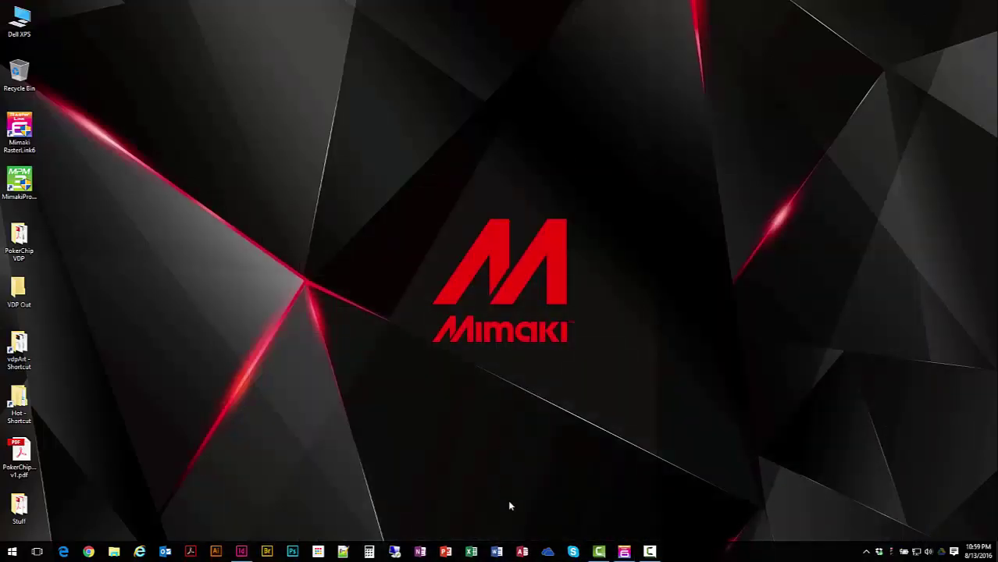
click(242, 553)
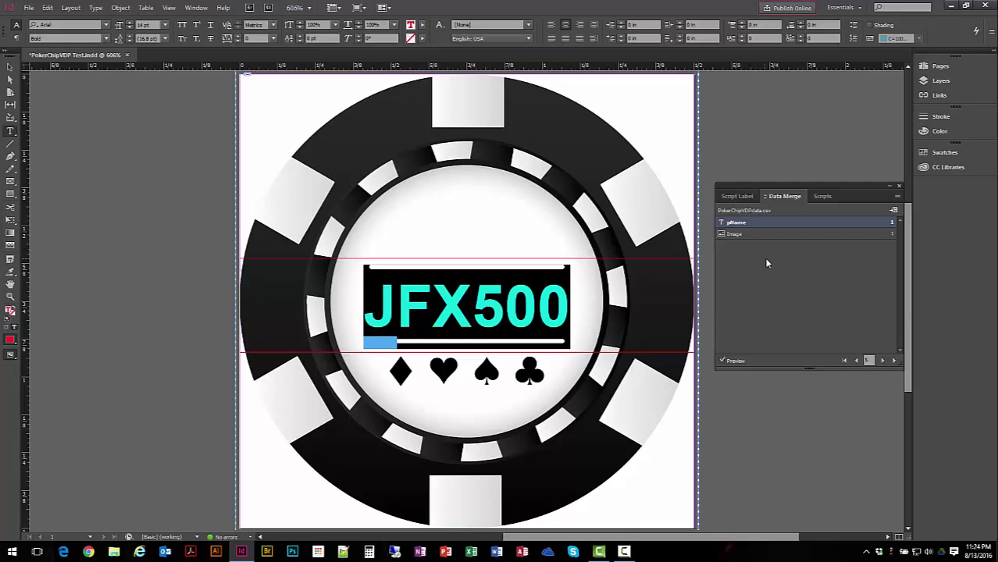
click(925, 153)
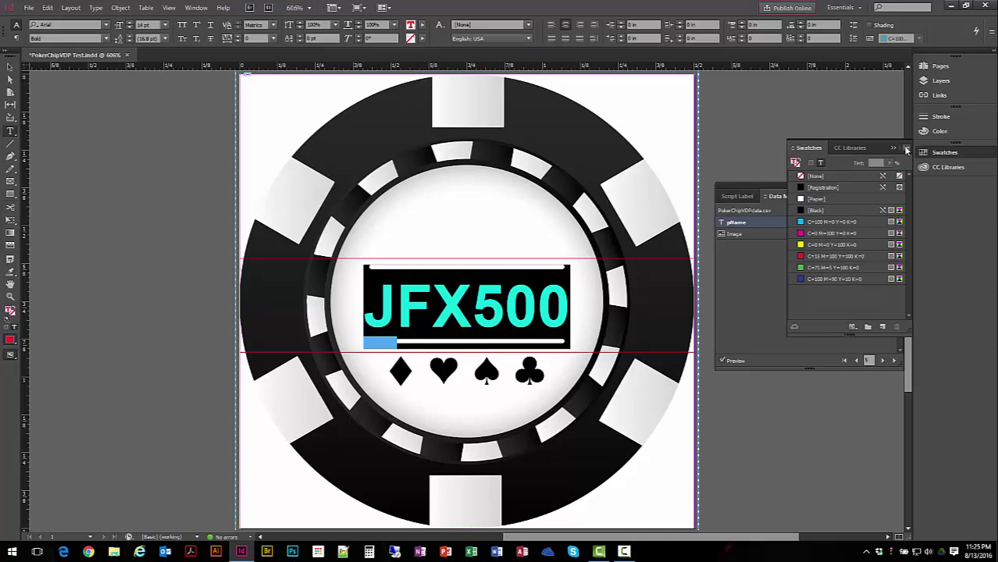
click(907, 148)
click(871, 152)
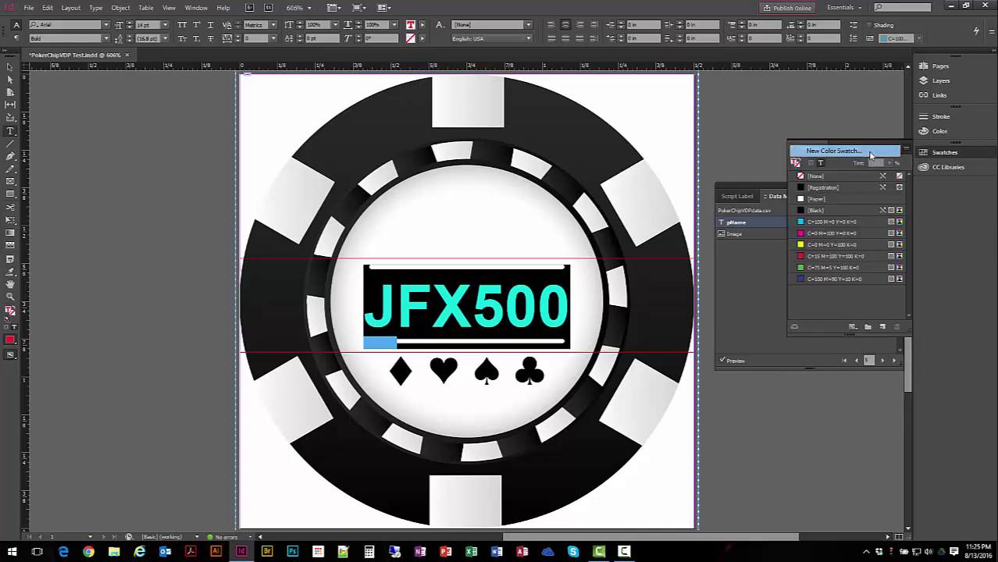
click(871, 152)
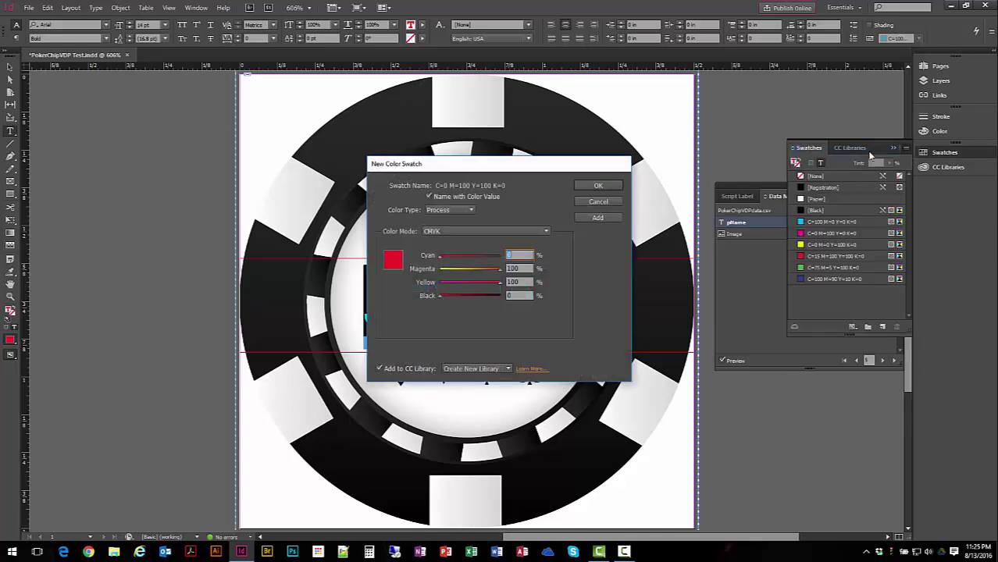
click(464, 211)
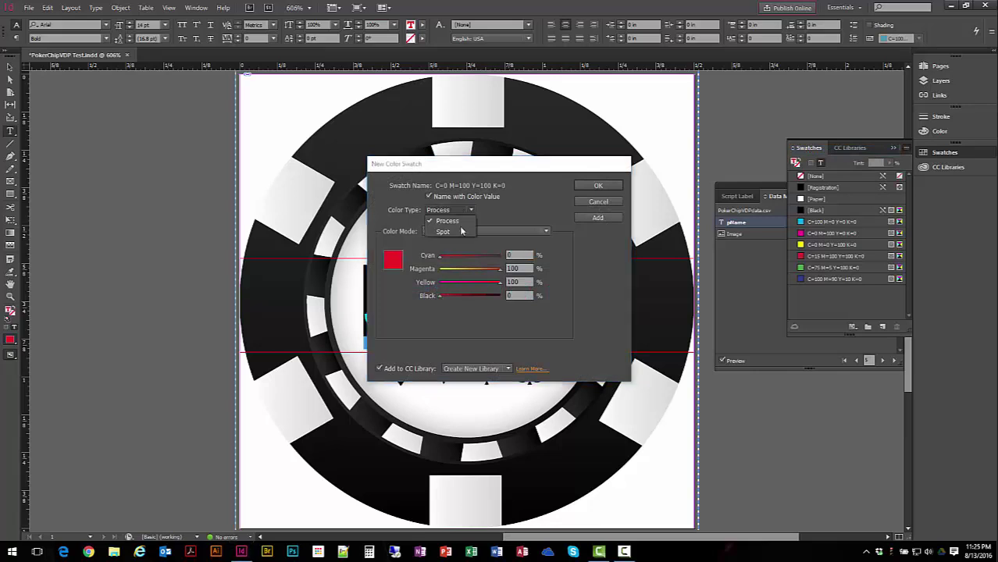
click(460, 232)
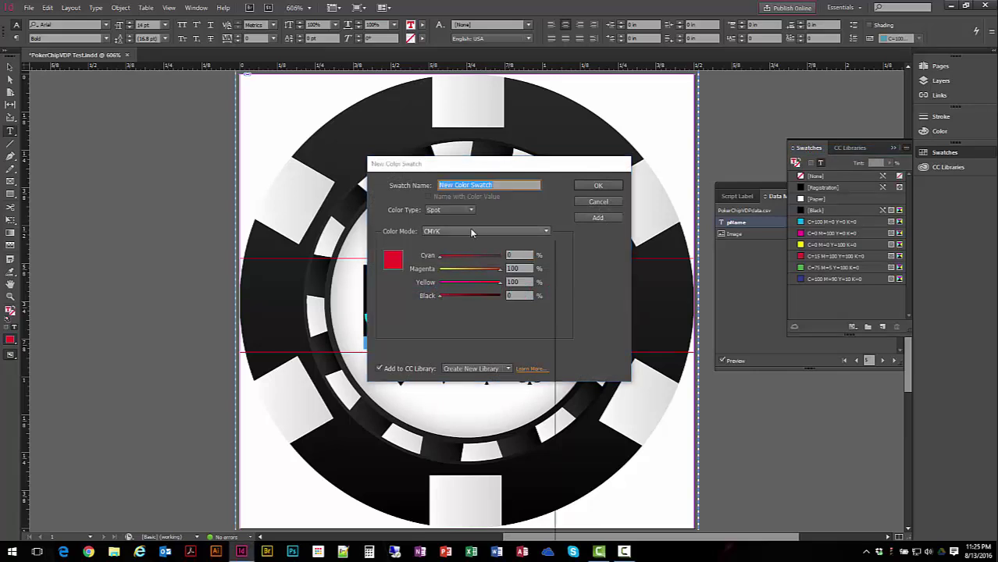
Step: Pick PANTONE 186 C from the PANTONE+ Solid Coated library, add it as the name text's swatch, and check it in the swatch list
click(469, 229)
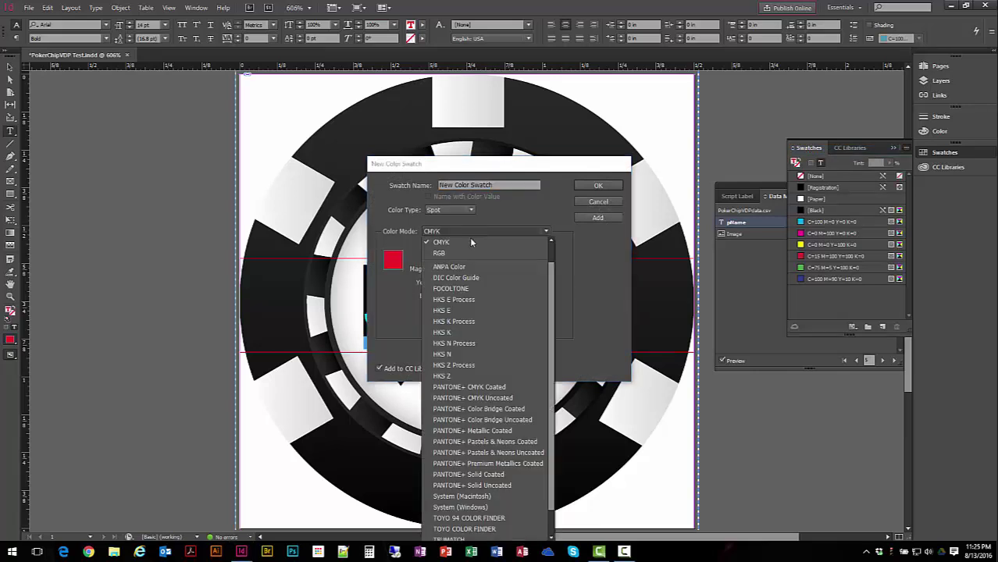
click(506, 475)
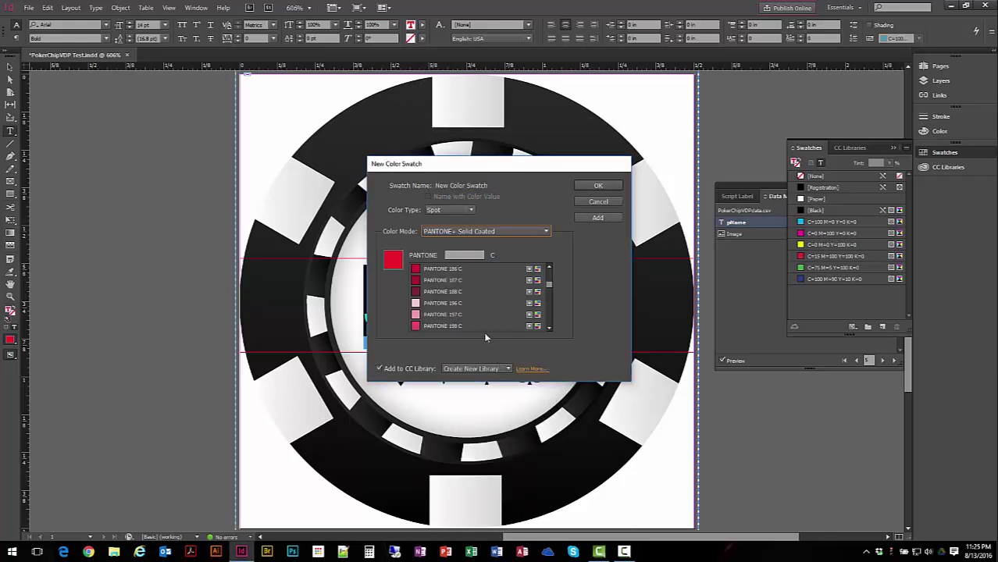
click(463, 255)
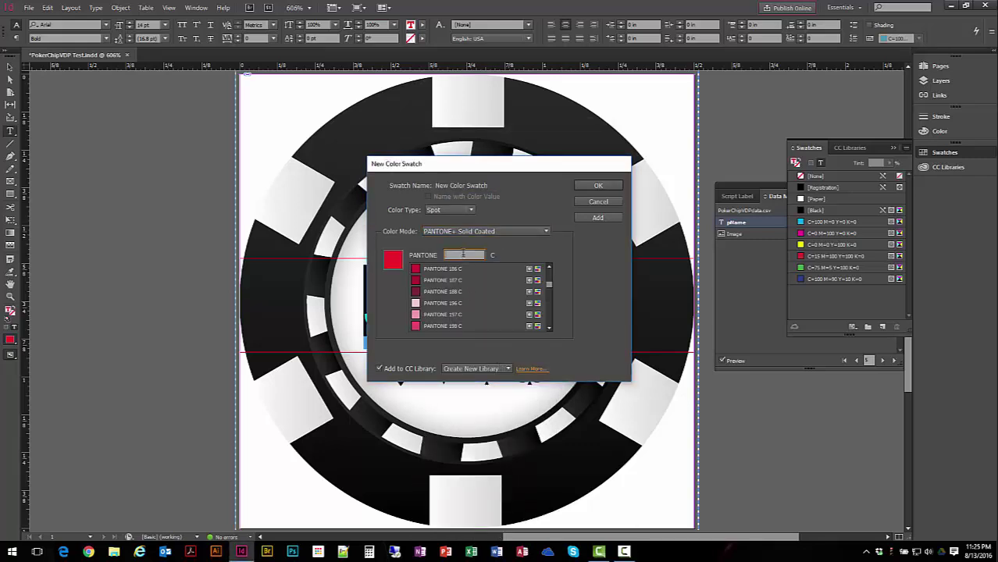
text(186)
key(Return)
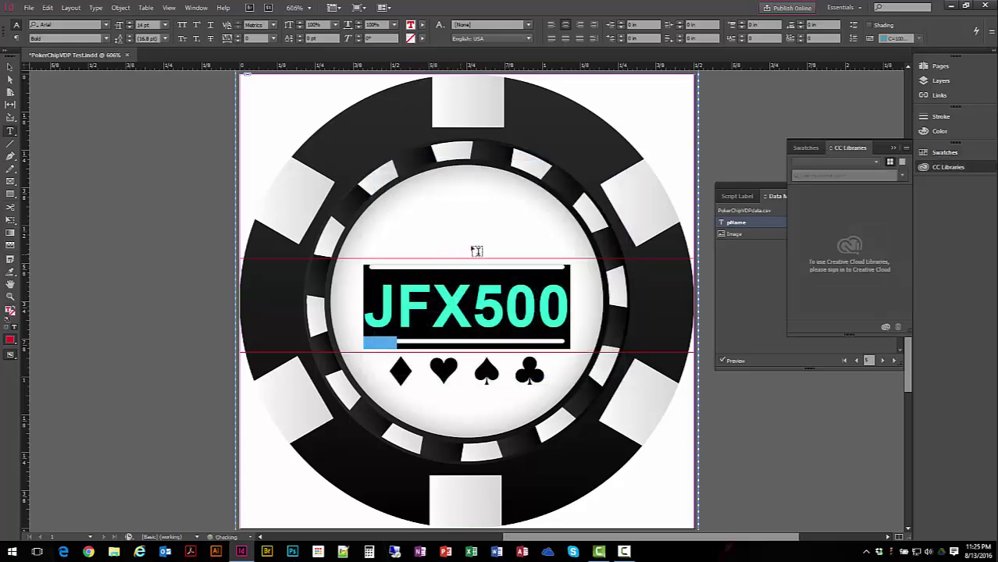
click(808, 149)
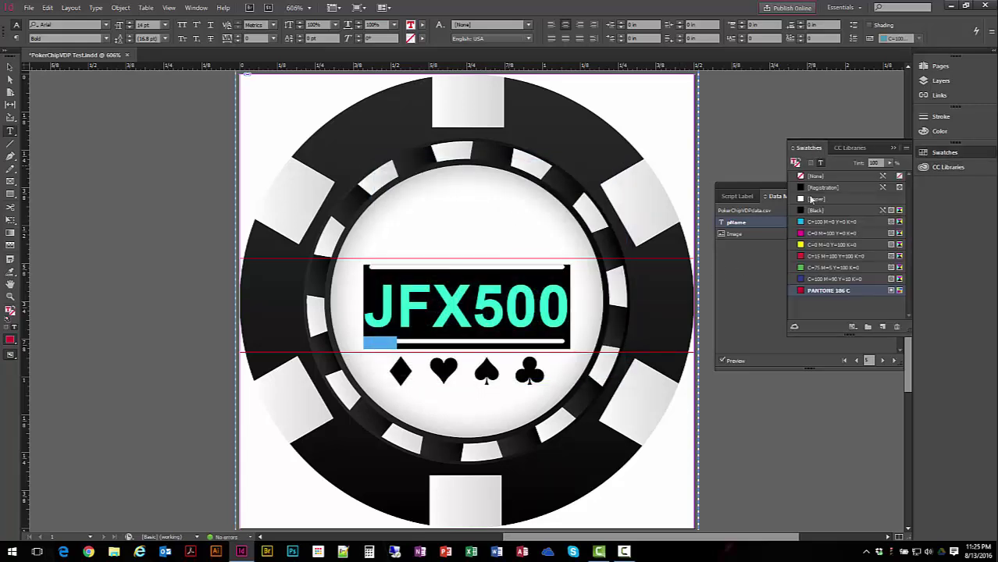
mouse_move(825, 297)
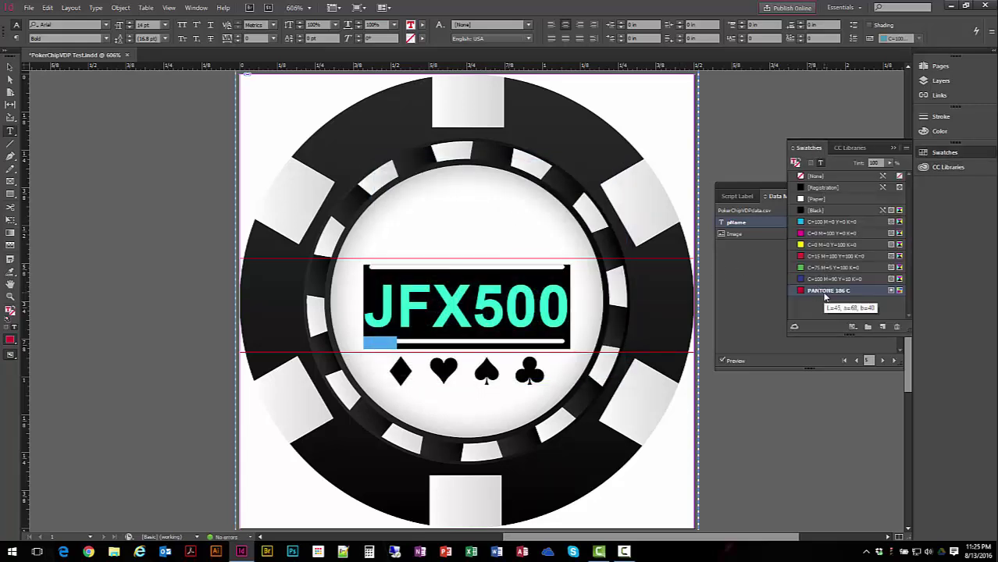
click(893, 147)
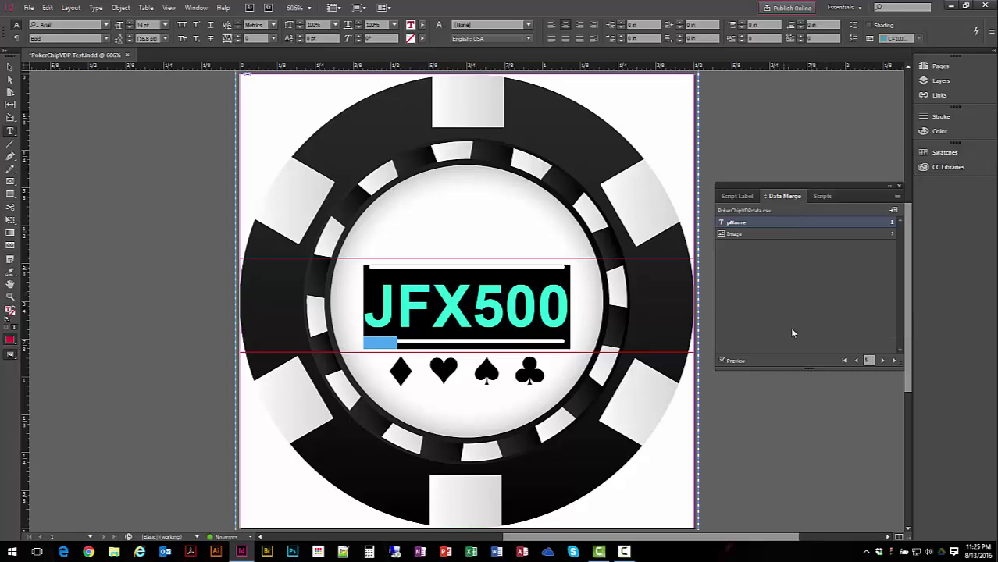
Step: Leave text editing and preview the merged chip records forward and back to check the new name color
click(9, 68)
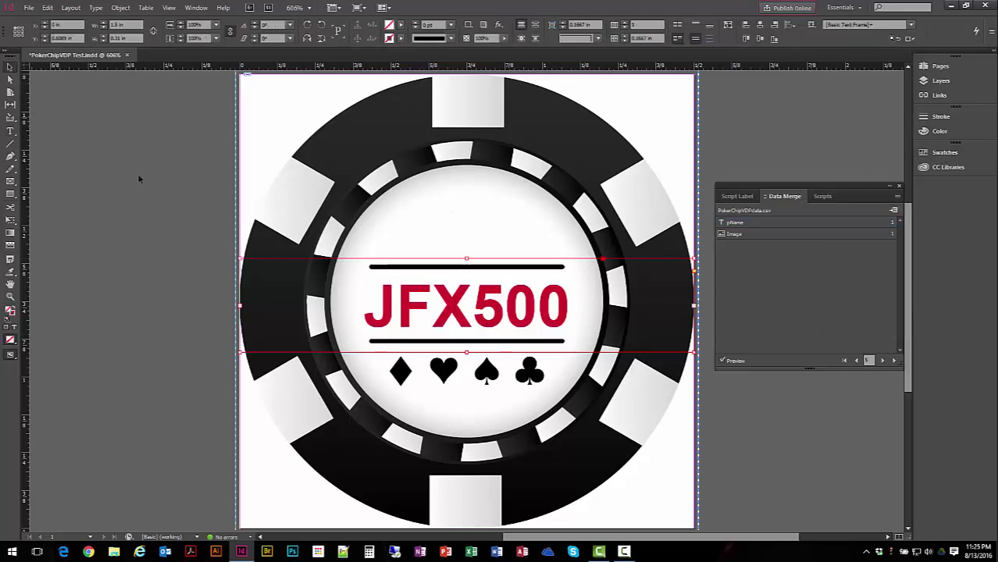
click(883, 362)
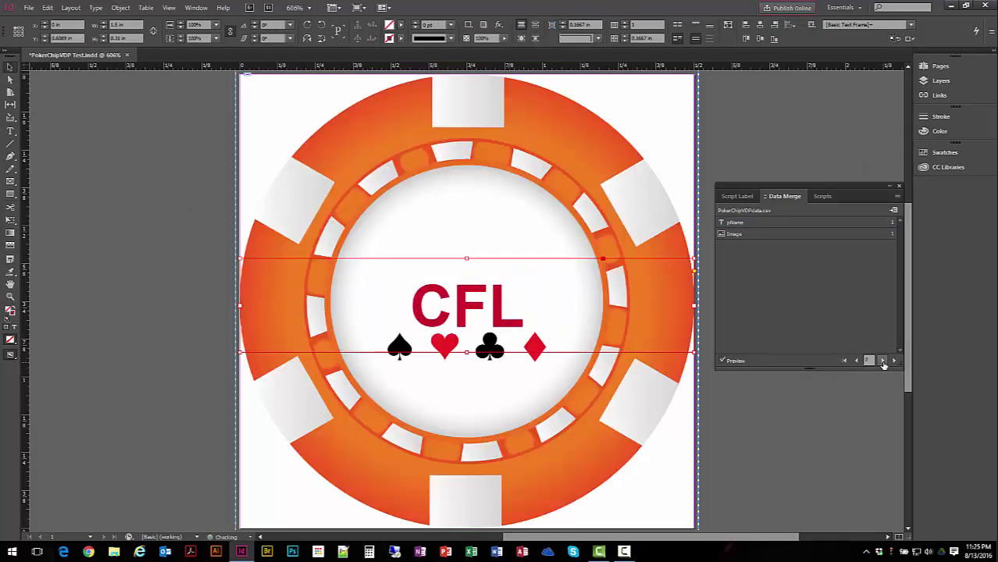
click(884, 362)
click(883, 361)
click(883, 362)
click(859, 363)
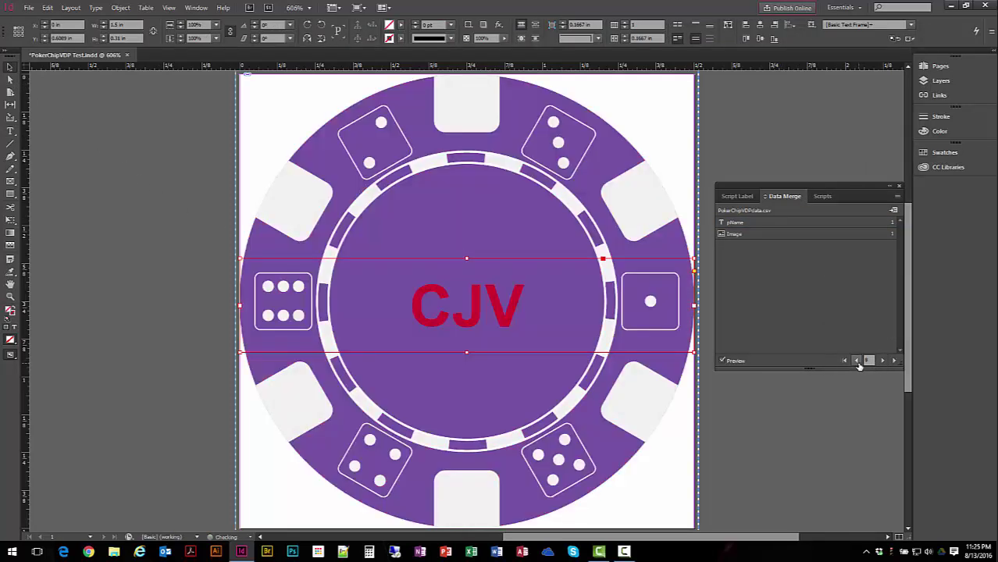
click(859, 363)
click(858, 363)
click(858, 362)
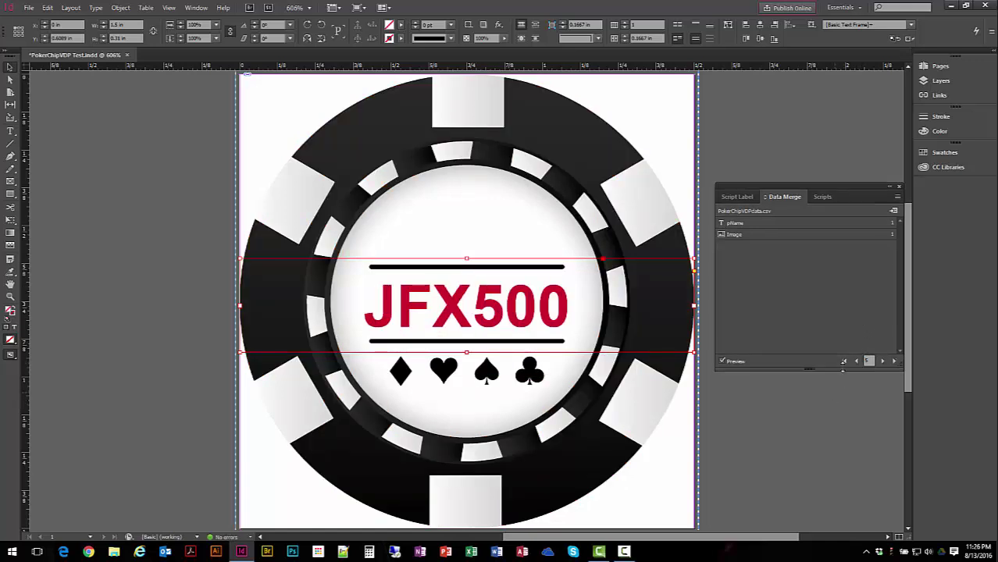
Step: Export all data merge records to PDF, one record per page, with the High Quality Print preset
click(898, 199)
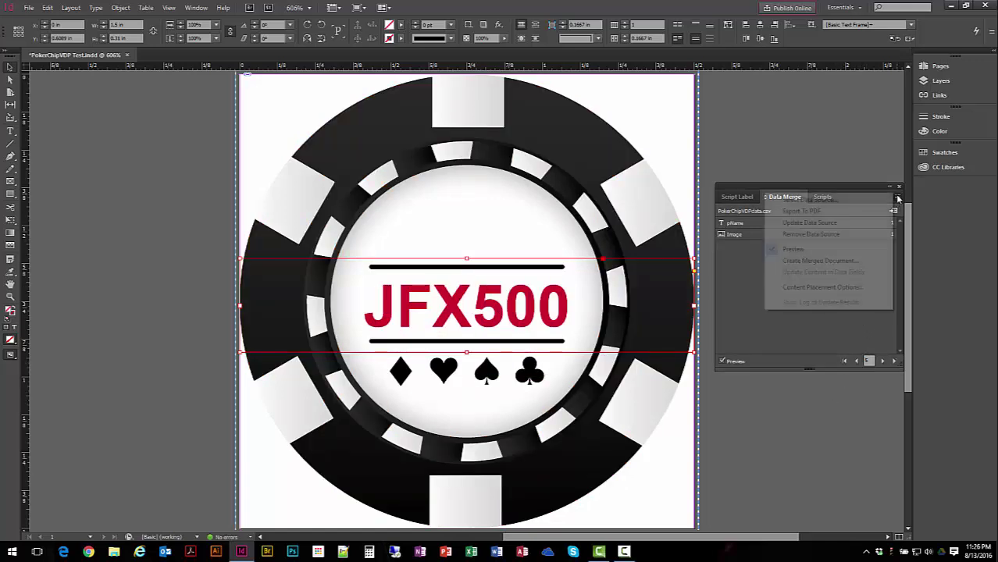
click(875, 213)
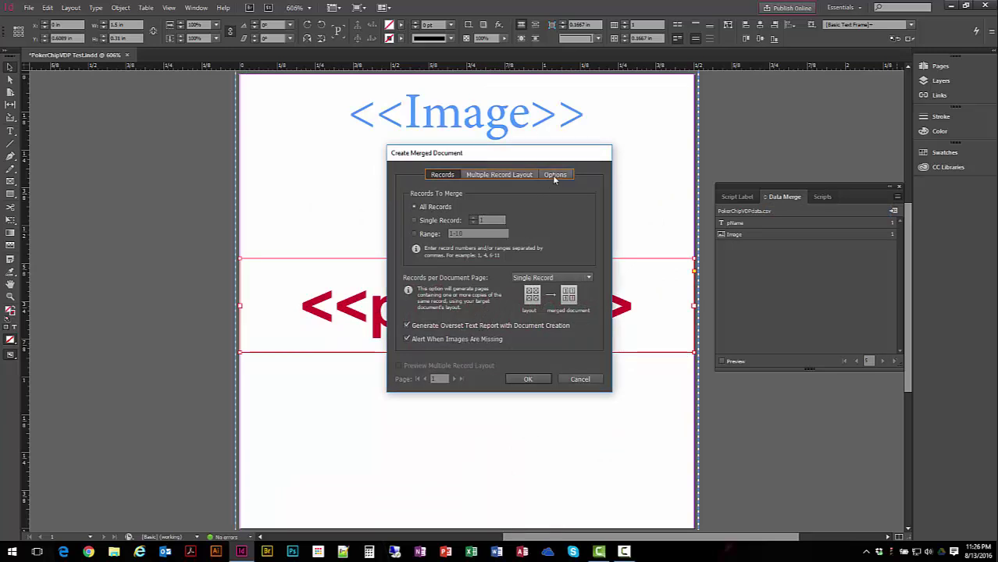
click(556, 175)
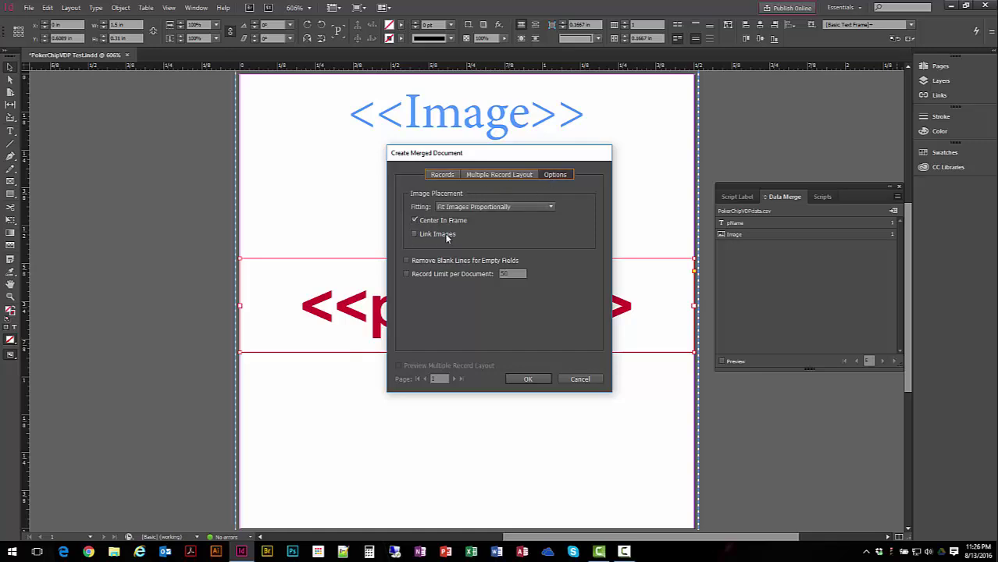
click(529, 380)
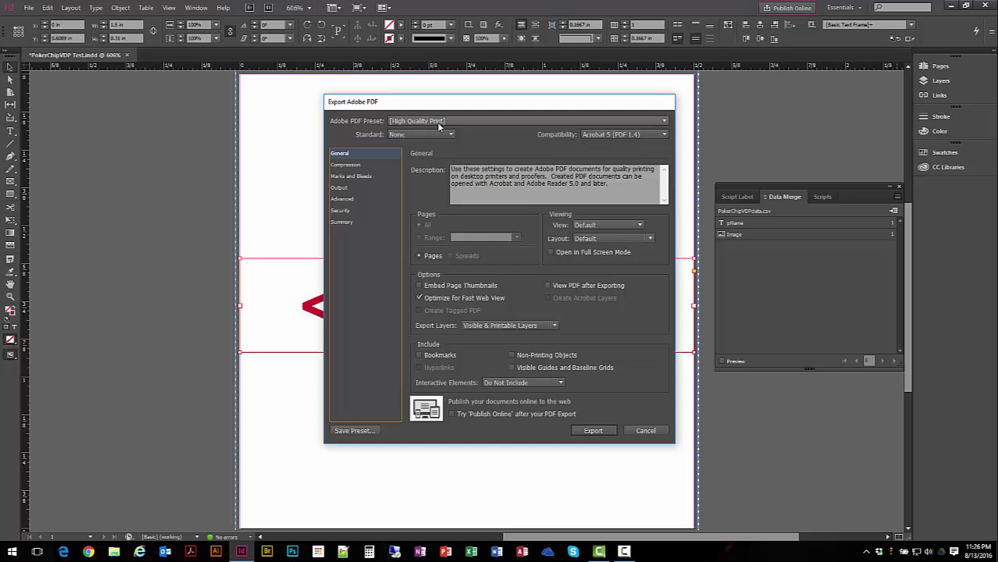
click(591, 431)
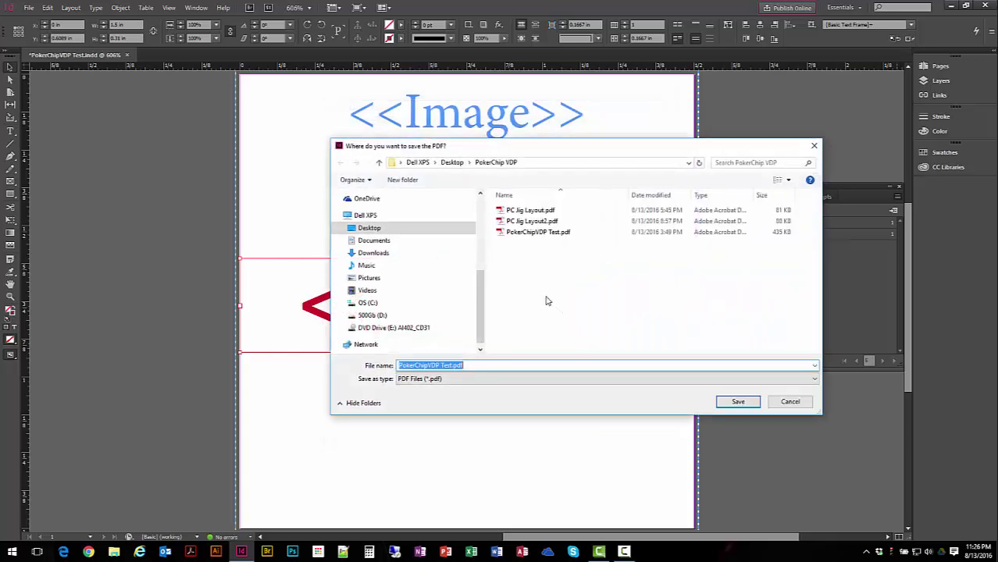
Step: Save the merged PDF as PokerChipVDP 186.pdf in C:\MijSuite\Hot\pcHotIn and dismiss the overset text report
click(372, 304)
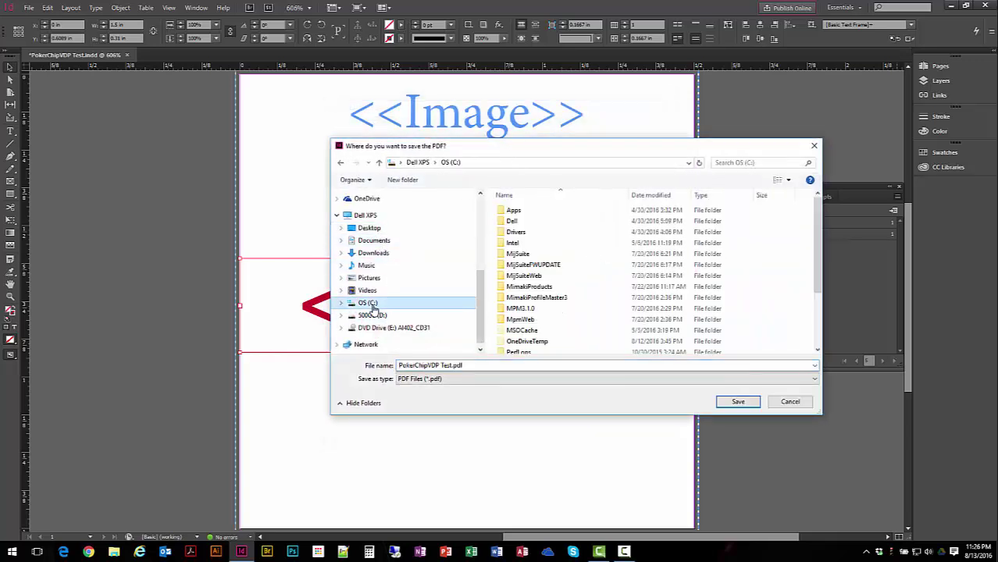
double_click(517, 254)
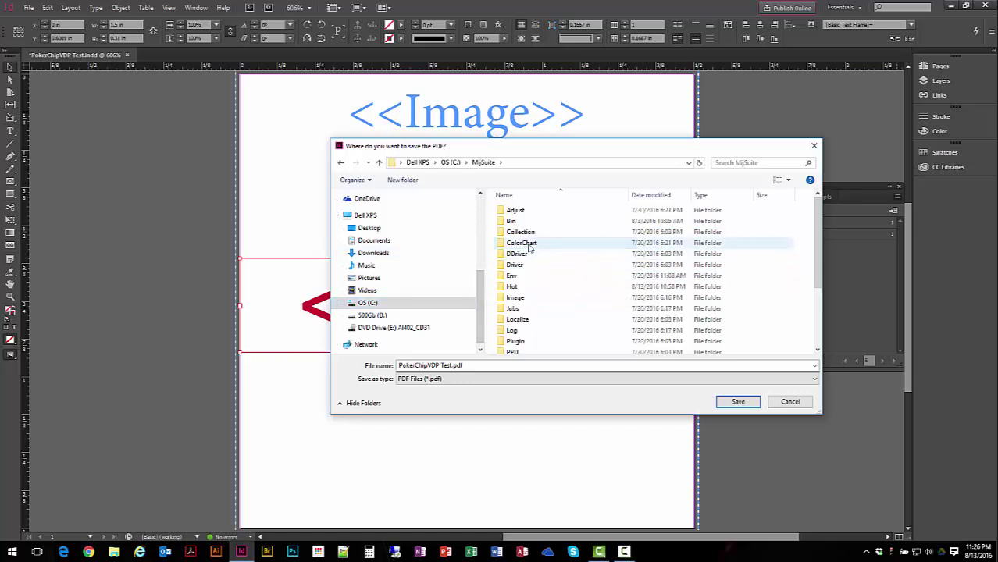
double_click(513, 287)
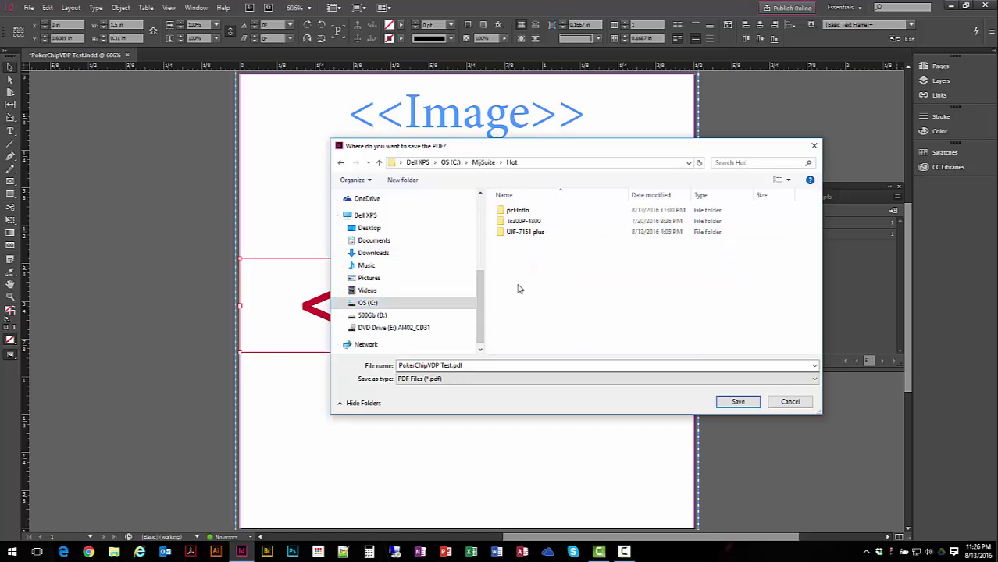
double_click(519, 210)
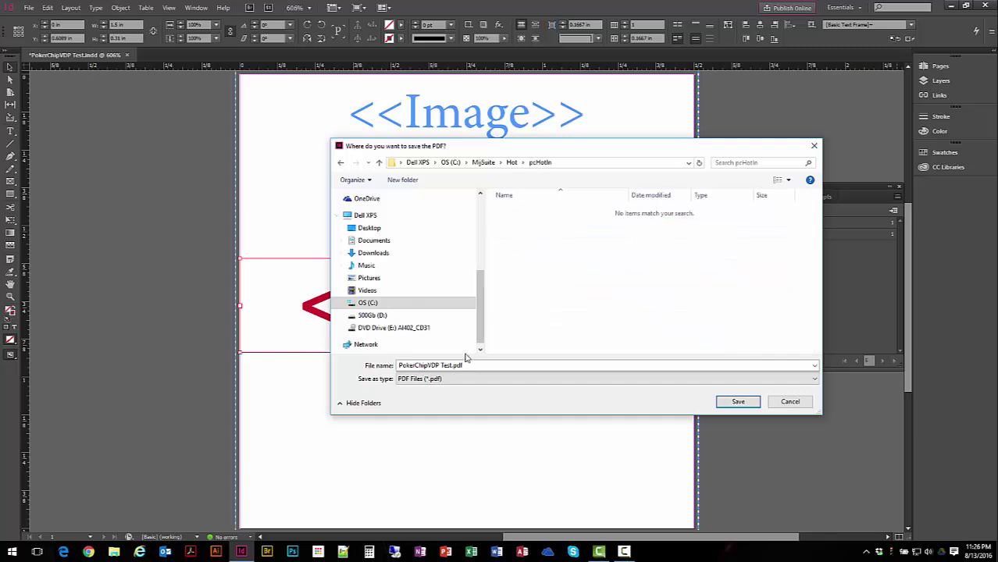
click(442, 366)
click(442, 366)
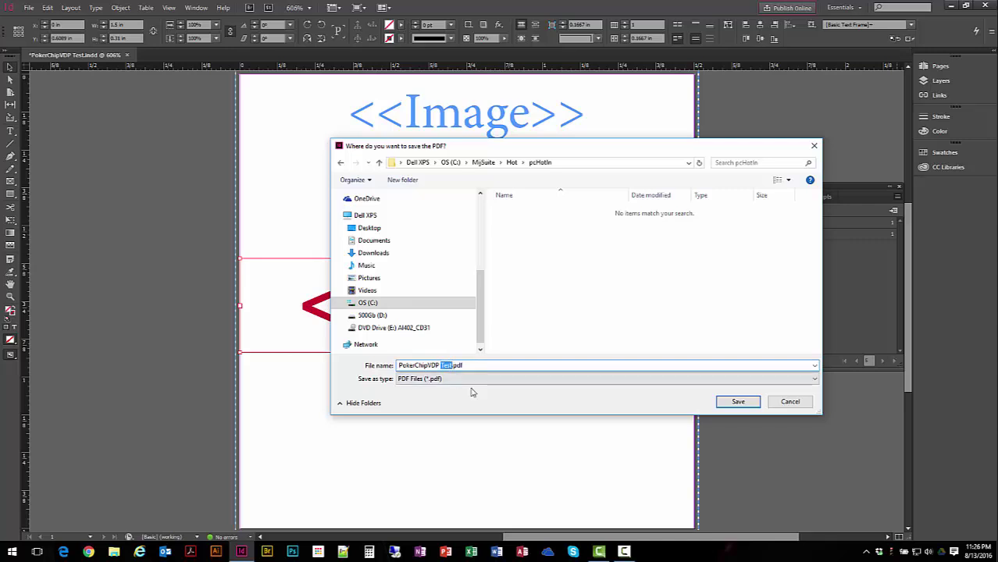
text(186)
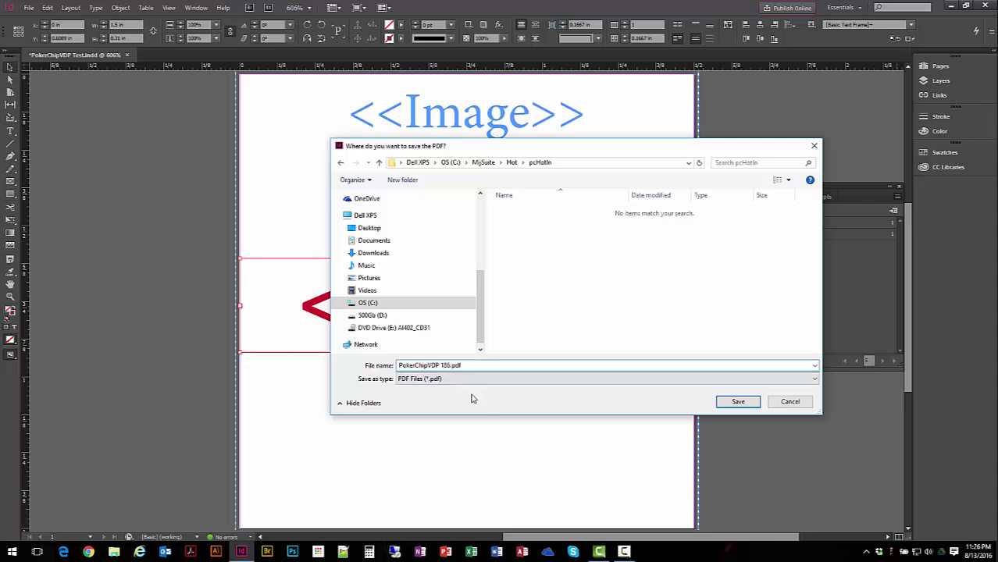
click(744, 405)
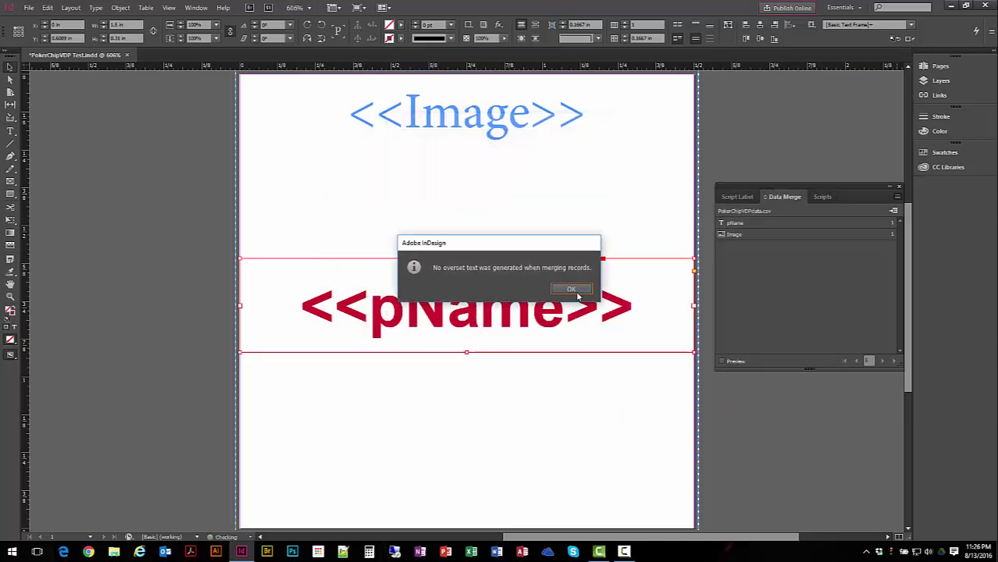
click(573, 289)
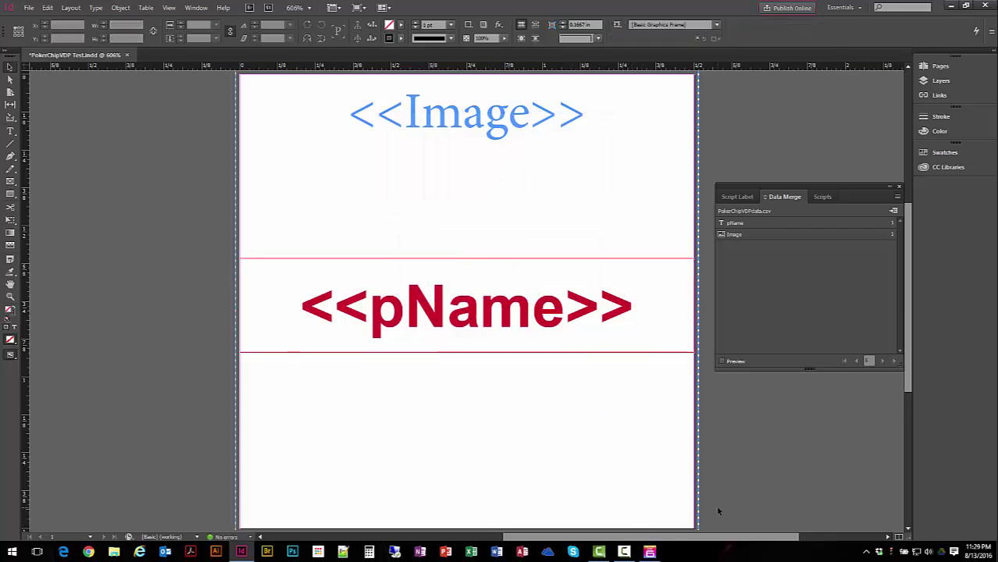
Step: Switch to RasterLink6, select the PokerChipVDP 186 job, and open the Color Collection
click(650, 552)
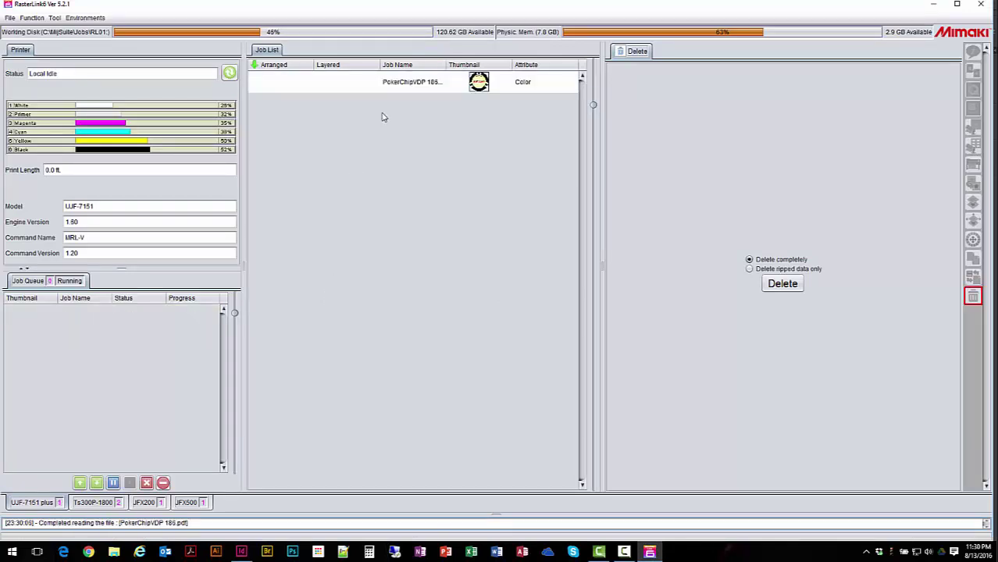
click(415, 86)
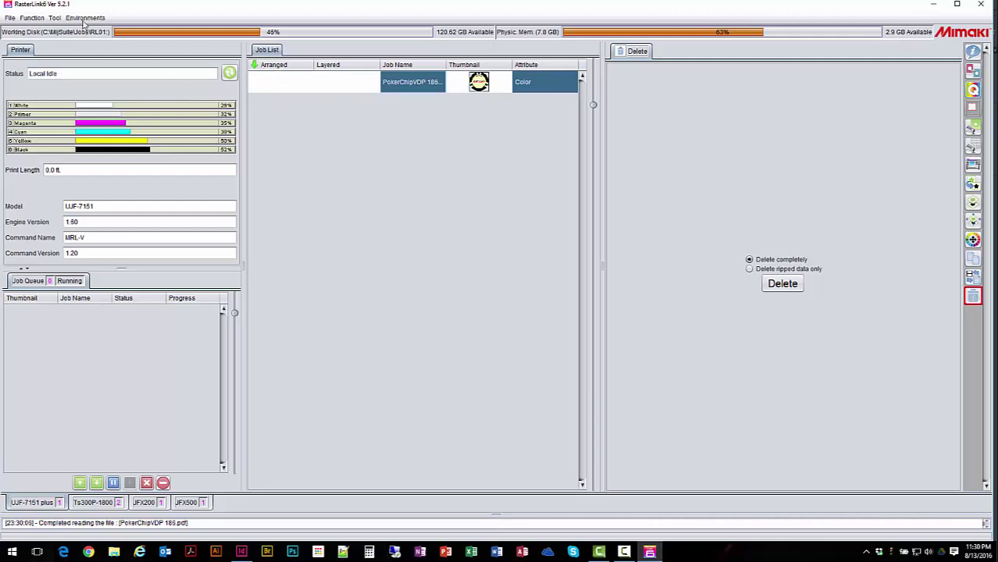
click(55, 19)
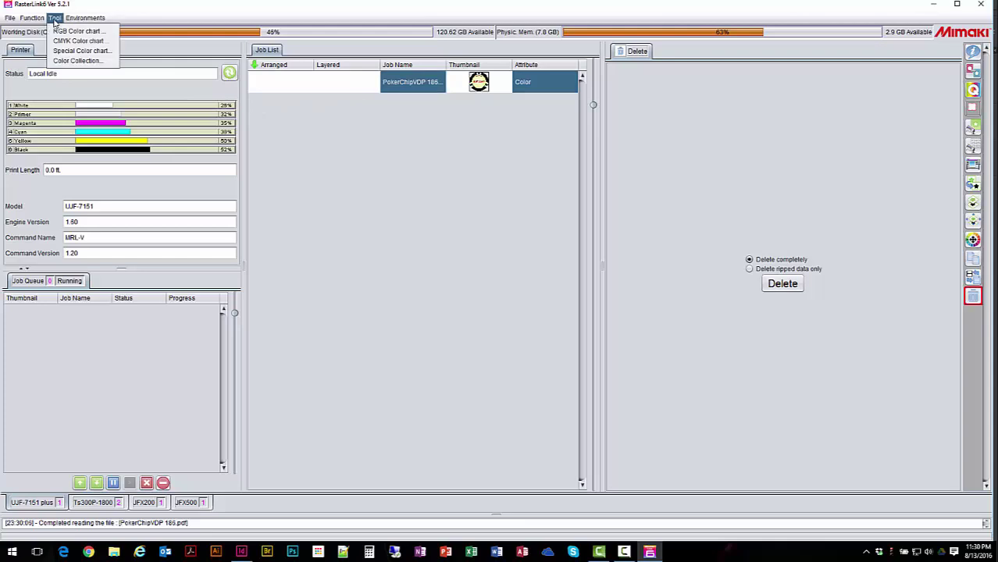
click(77, 61)
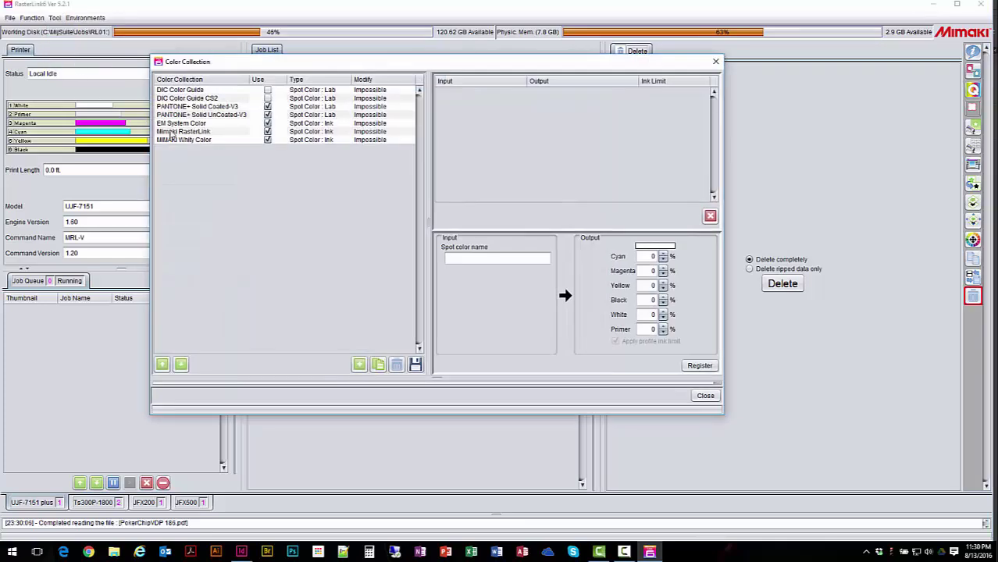
Step: Display the spot colors in the PANTONE+ Solid Coated-V3 collection, then close the Color Collection
click(221, 107)
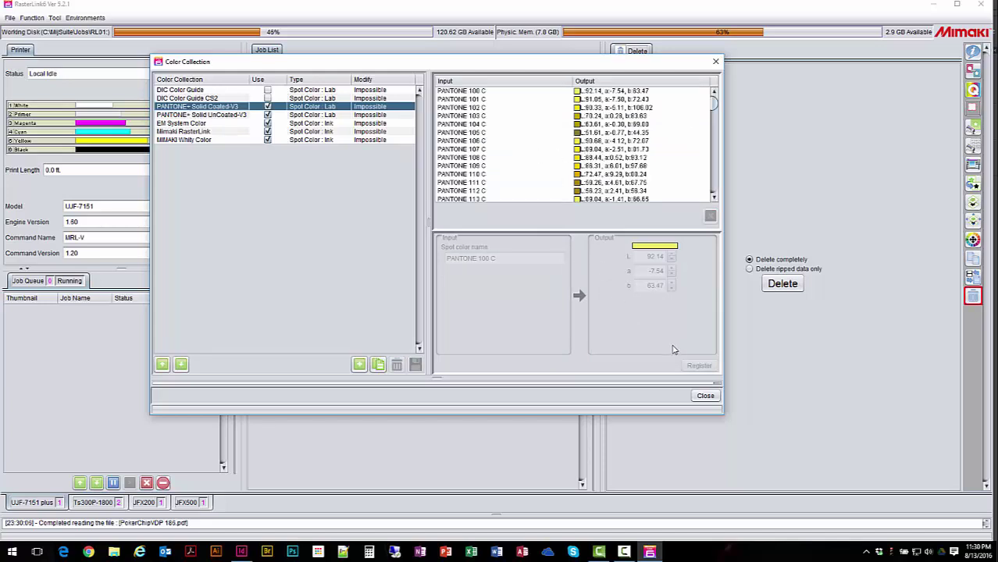
click(703, 395)
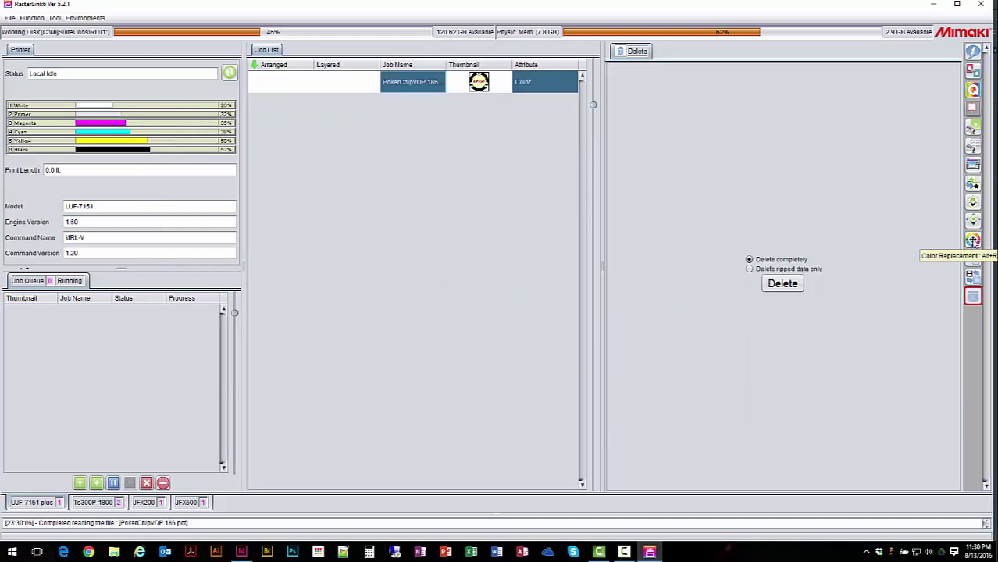
Step: Calculate the color difference for PANTONE 186 C in the job's Color Replacement and widen the Output Ink column to show all ink values
click(973, 241)
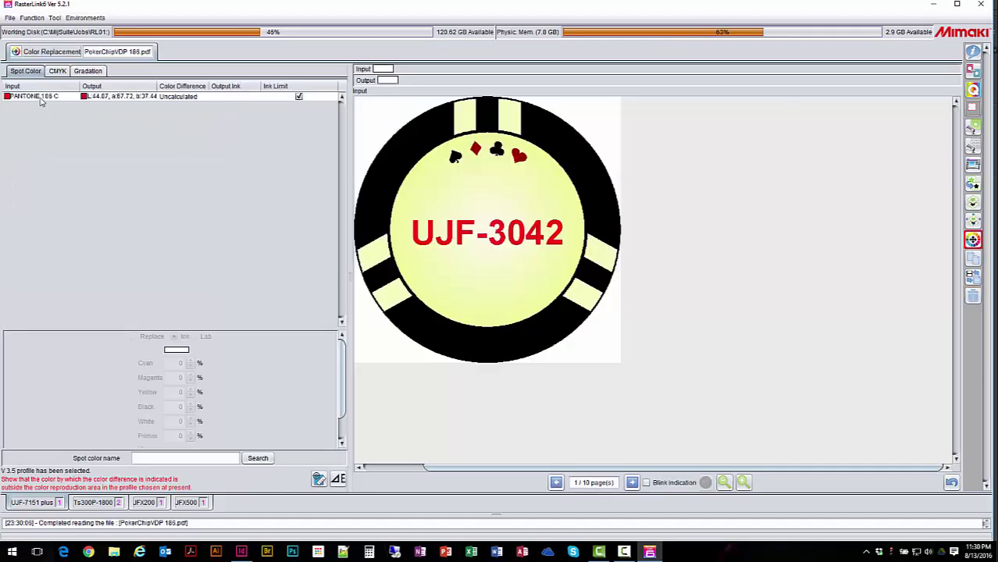
click(42, 98)
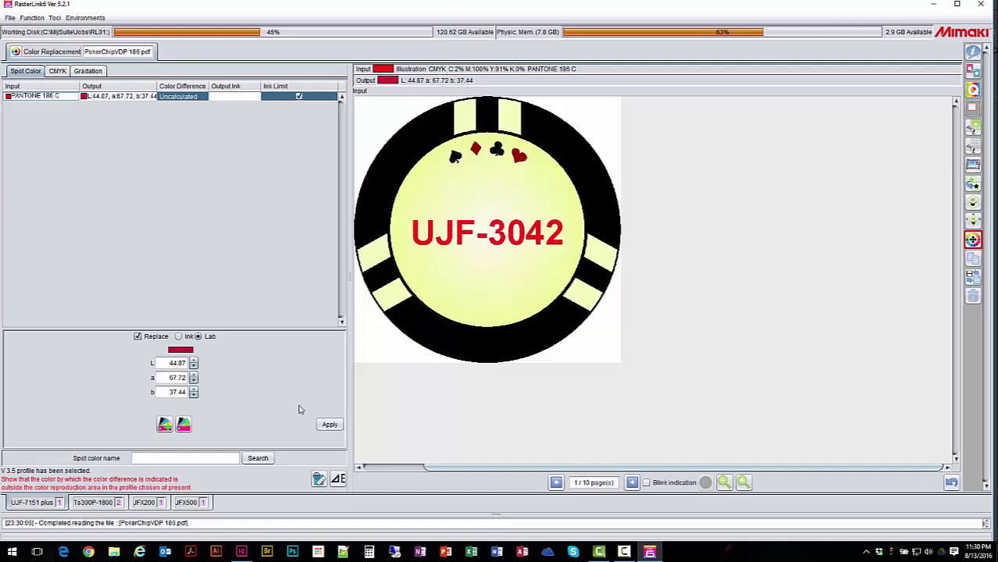
click(339, 479)
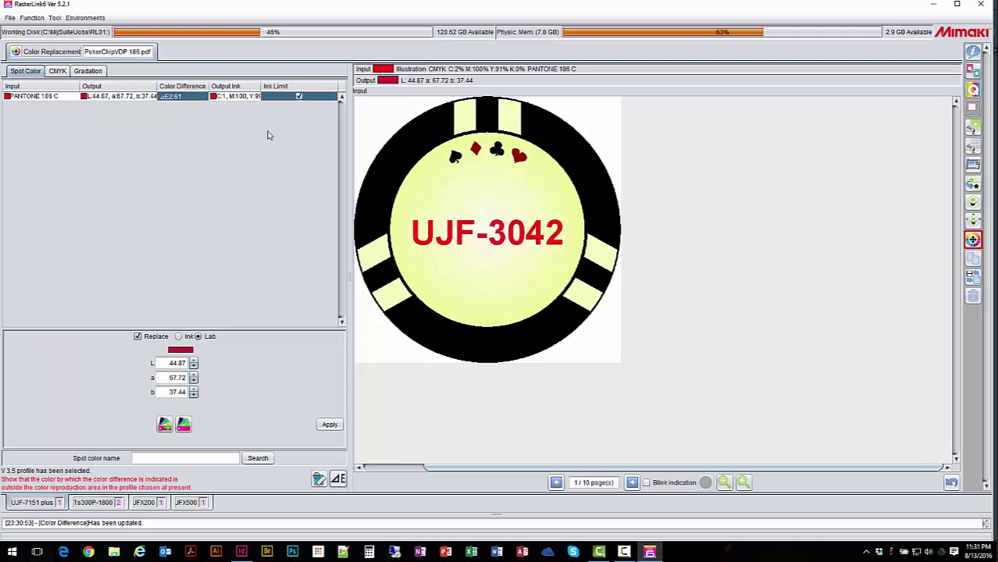
mouse_move(261, 86)
mouse_down()
mouse_move(316, 87)
mouse_move(304, 86)
mouse_up()
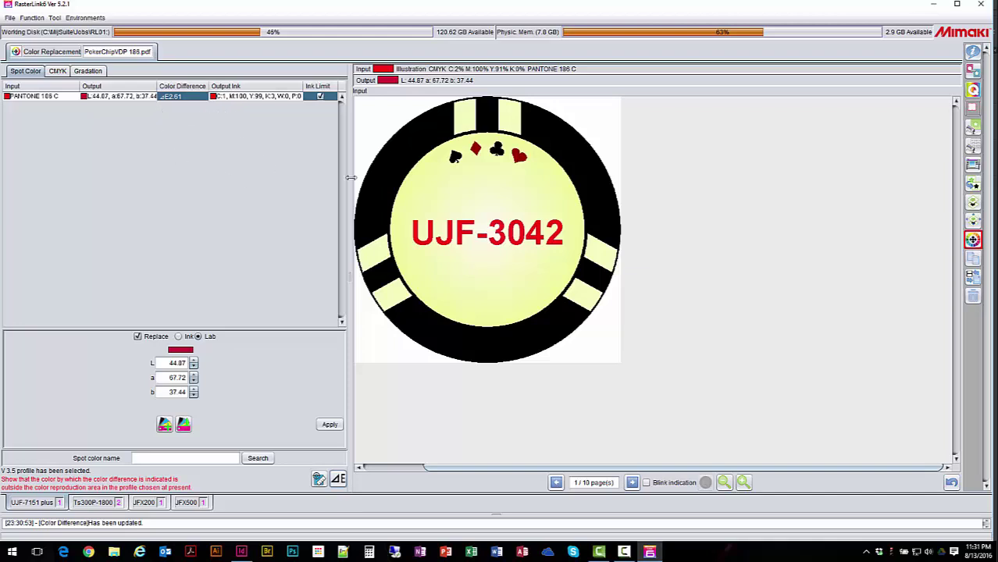
Step: Page through the job preview from page 1 to page 8 to check the spot-colored names on the chips
click(632, 483)
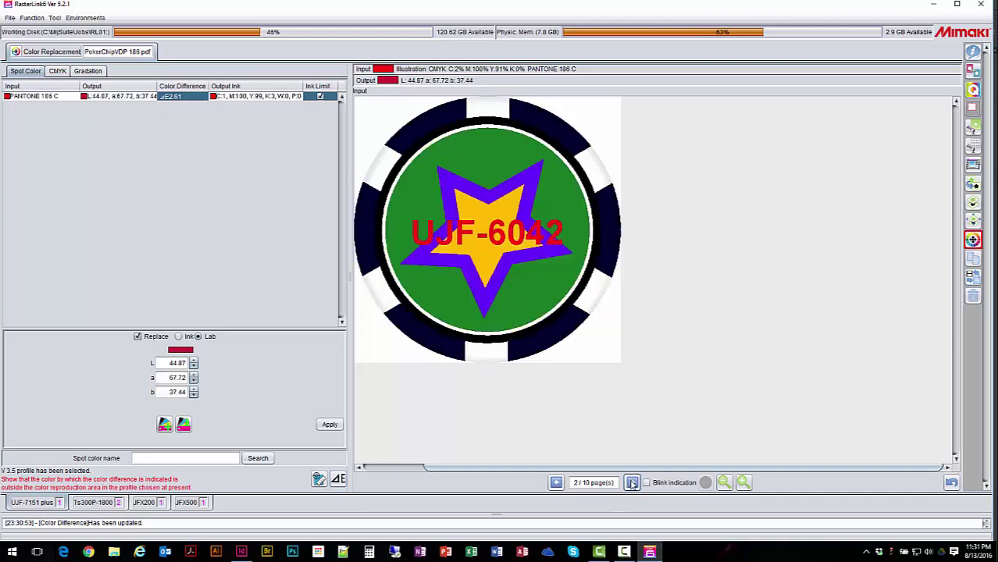
click(632, 483)
click(632, 483)
click(632, 482)
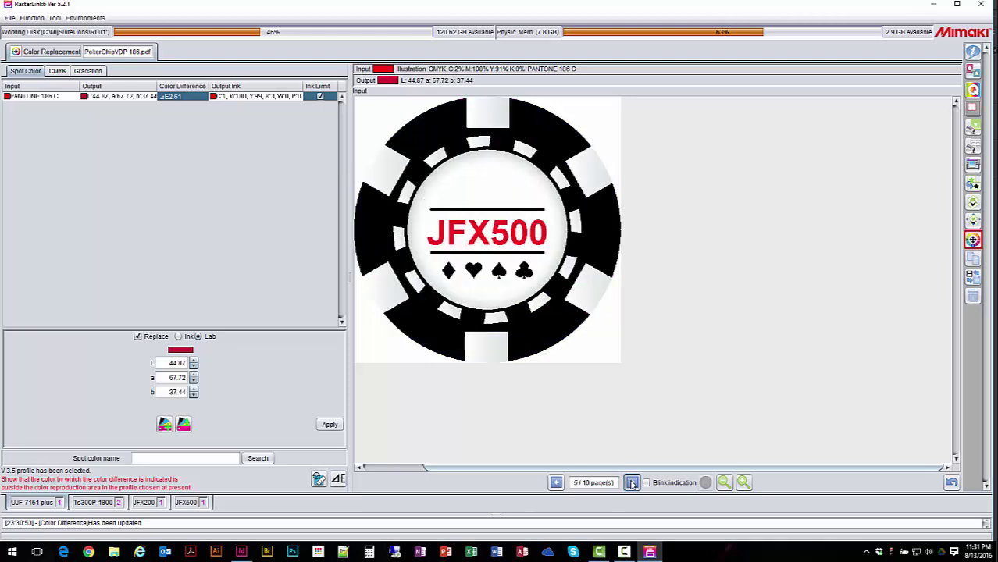
click(632, 483)
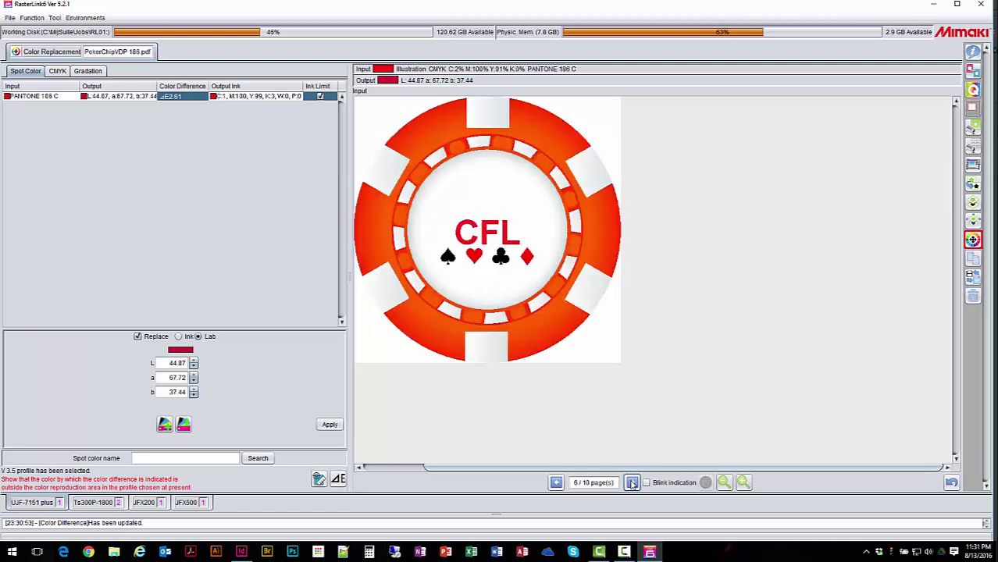
click(632, 483)
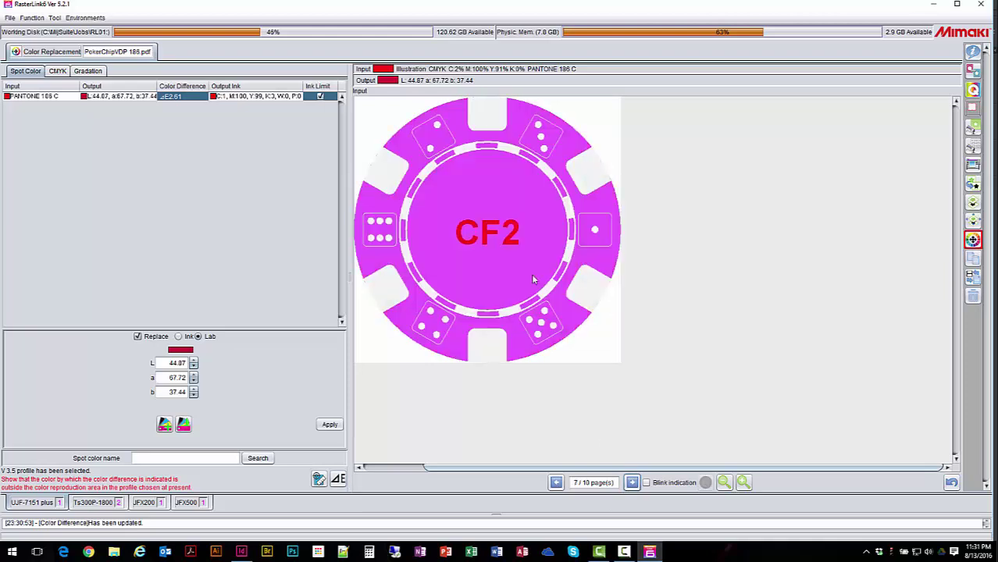
click(632, 483)
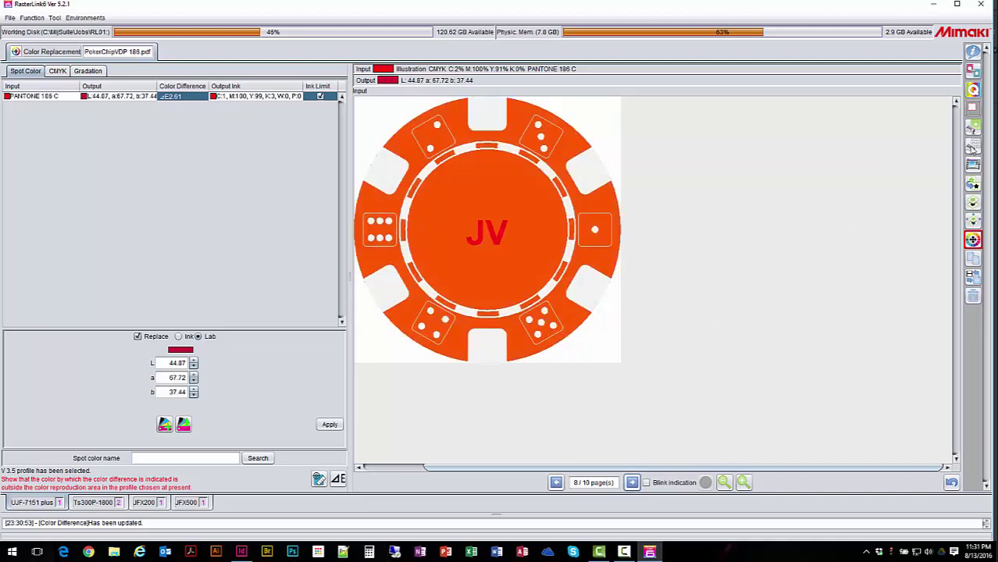
Step: Enable Jig Print for the job with the Poker Chips jig and open the Execution settings
click(972, 147)
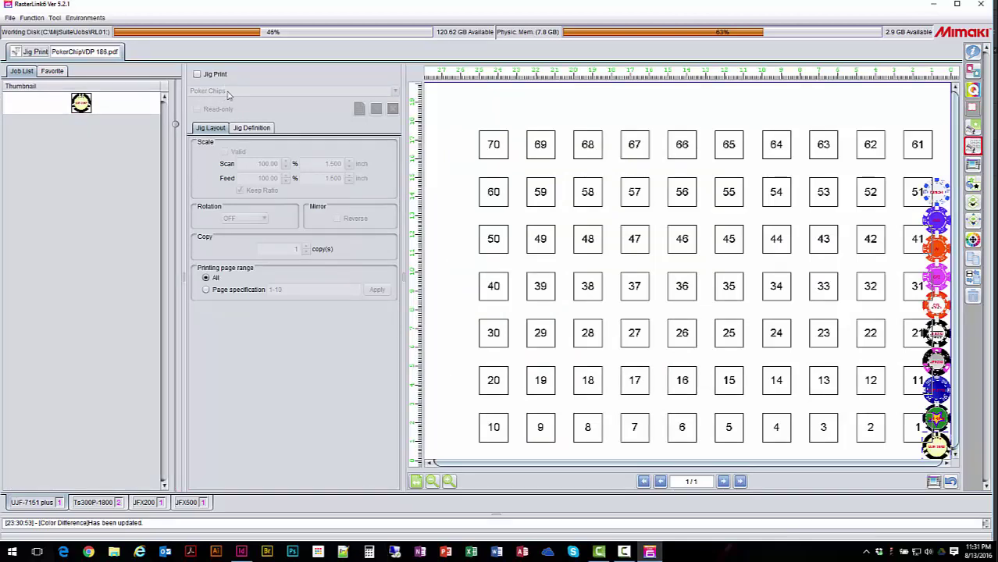
click(197, 75)
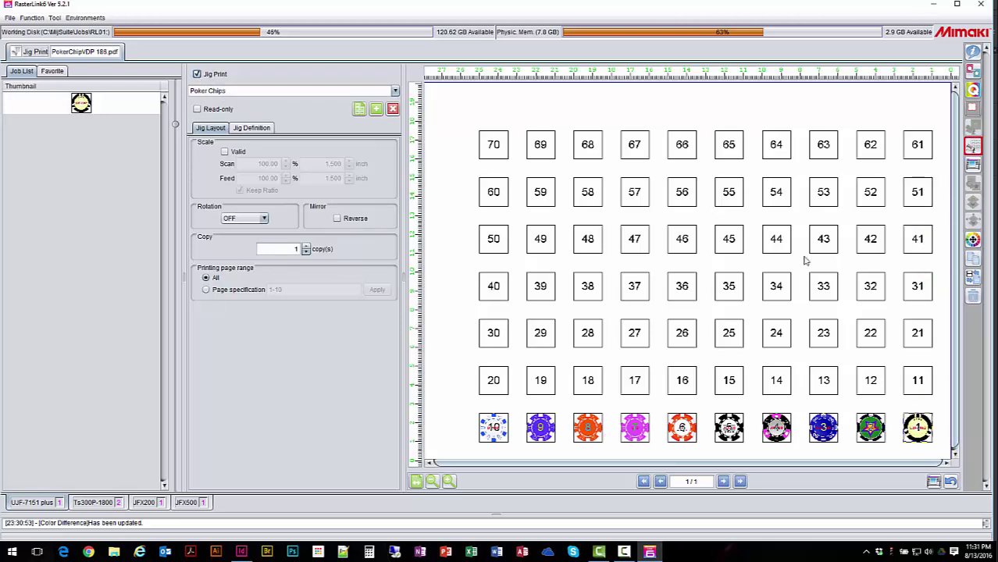
click(973, 166)
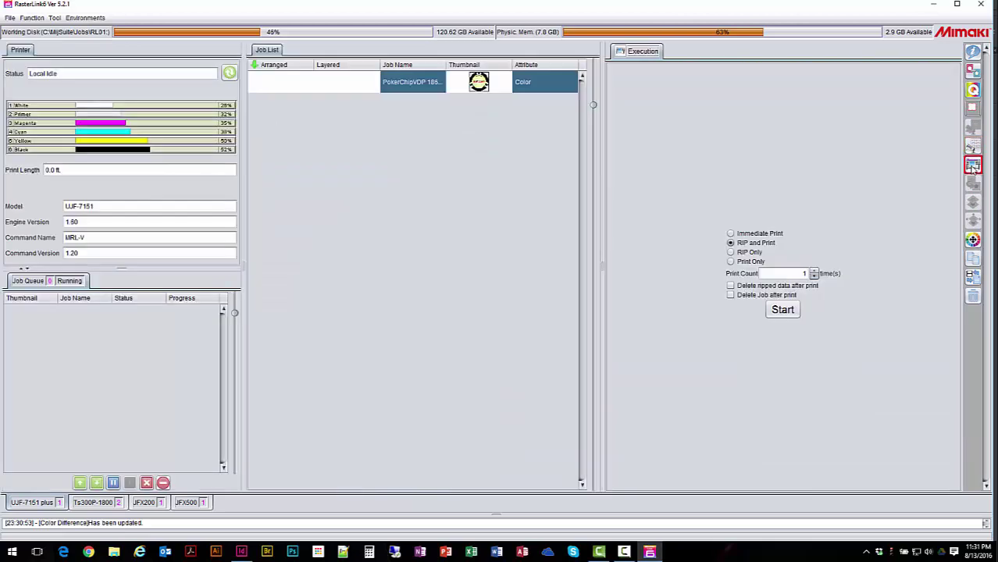